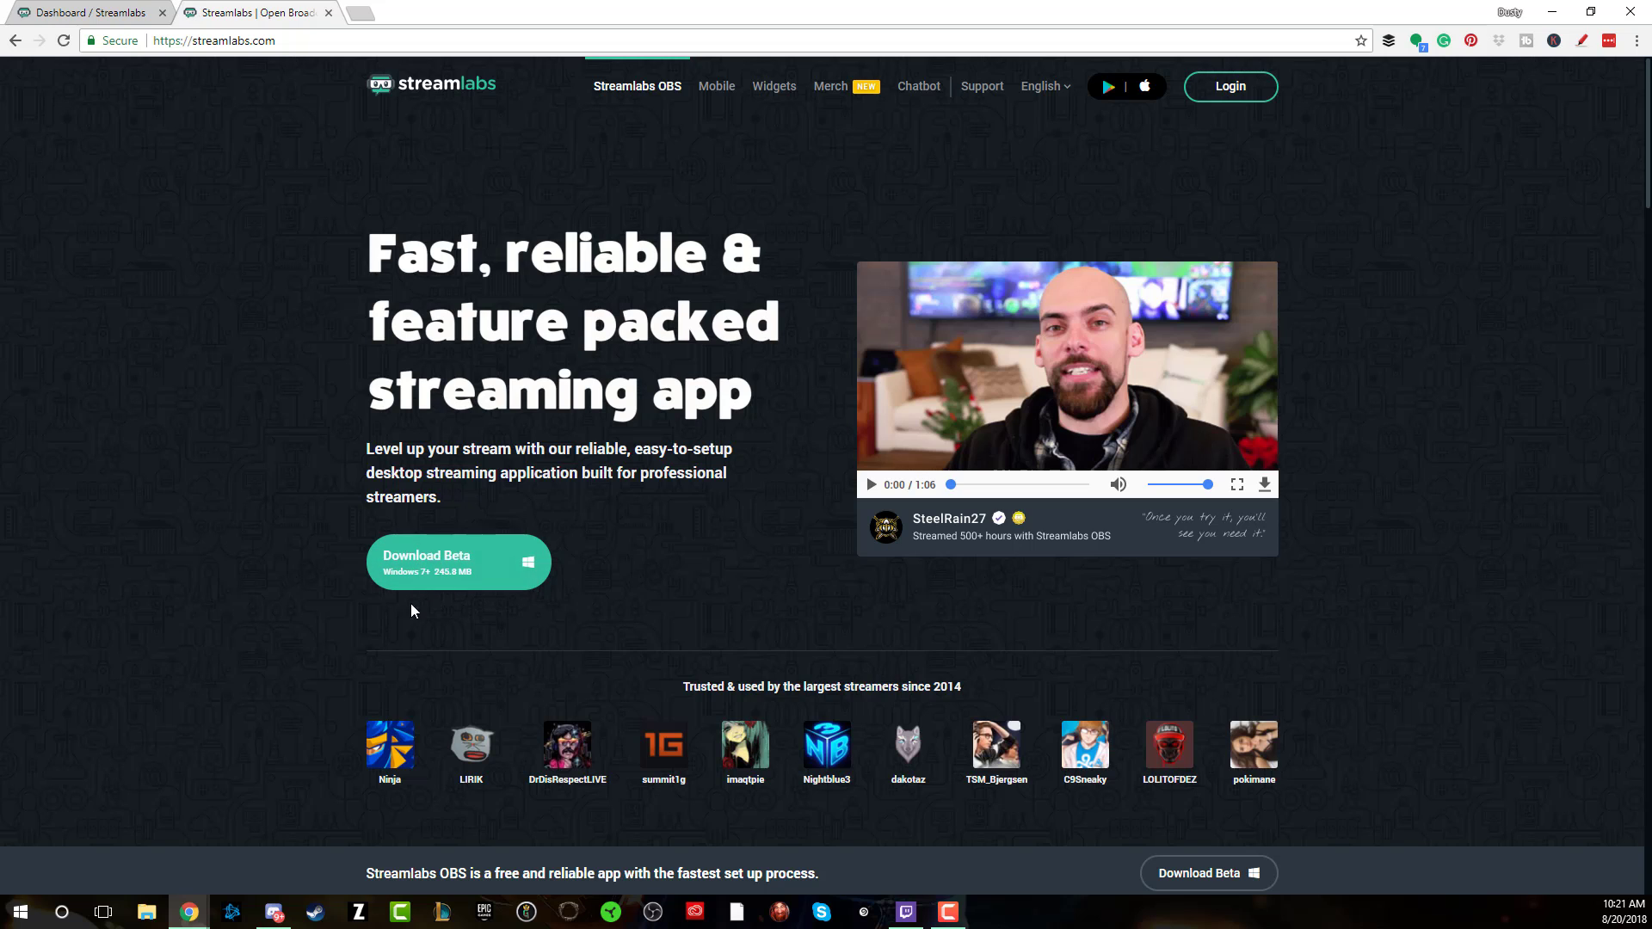
Log out of the Streamlabs account from the dashboard's account menu
{"action": "left_click", "coordinate": [430, 564]}
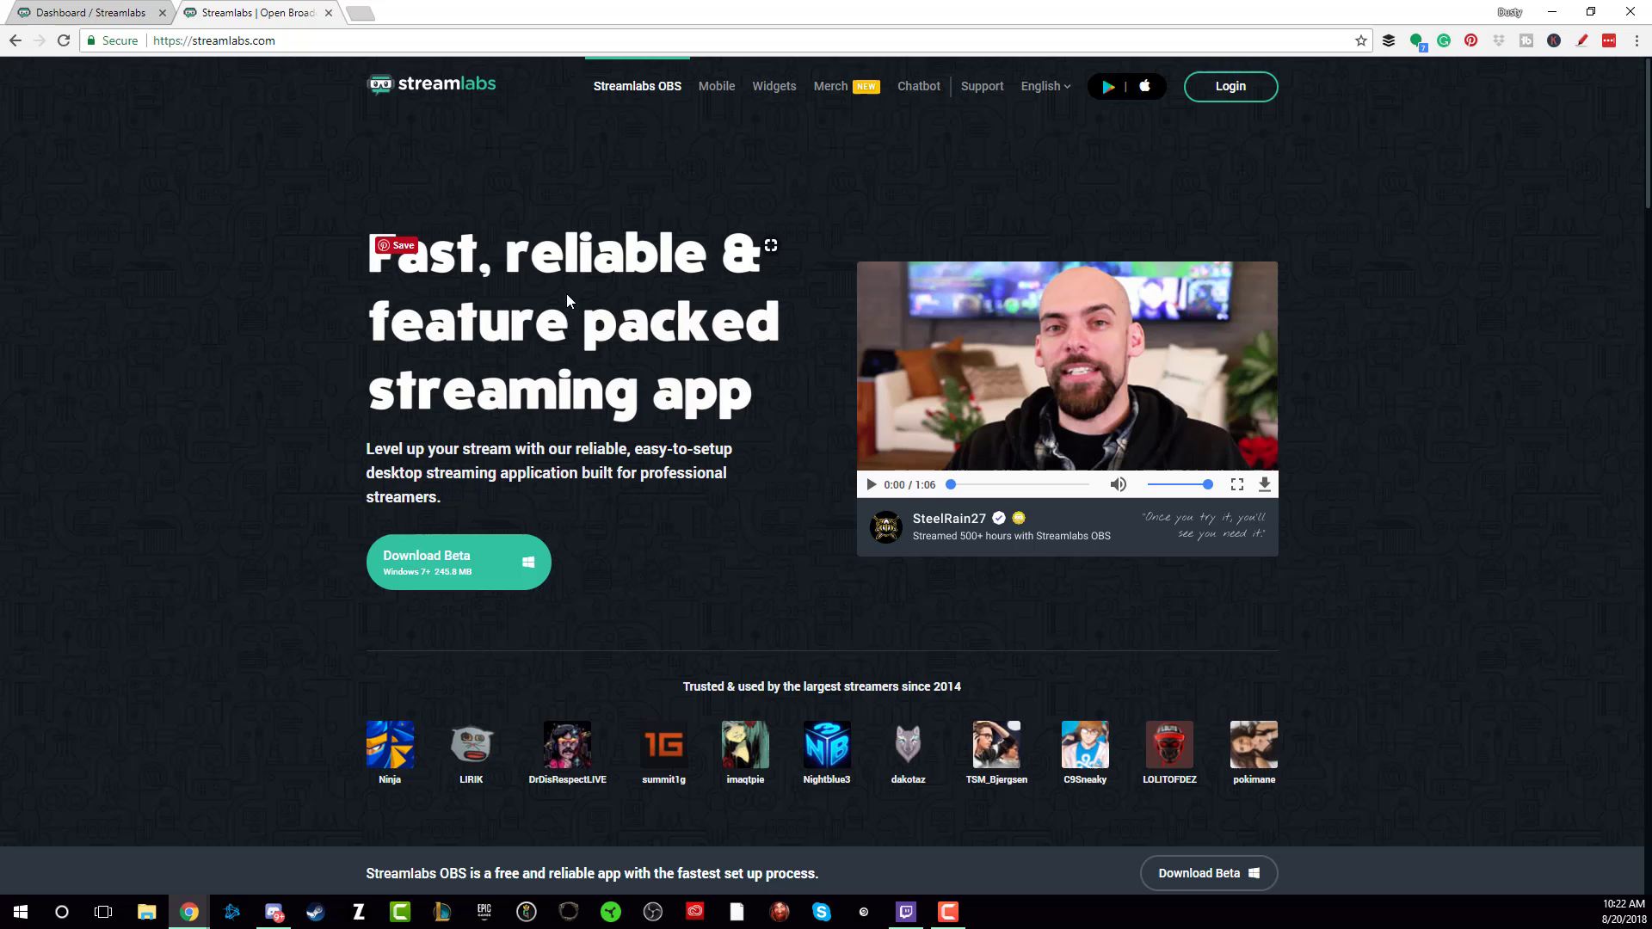
{"action": "left_click", "coordinate": [1230, 83]}
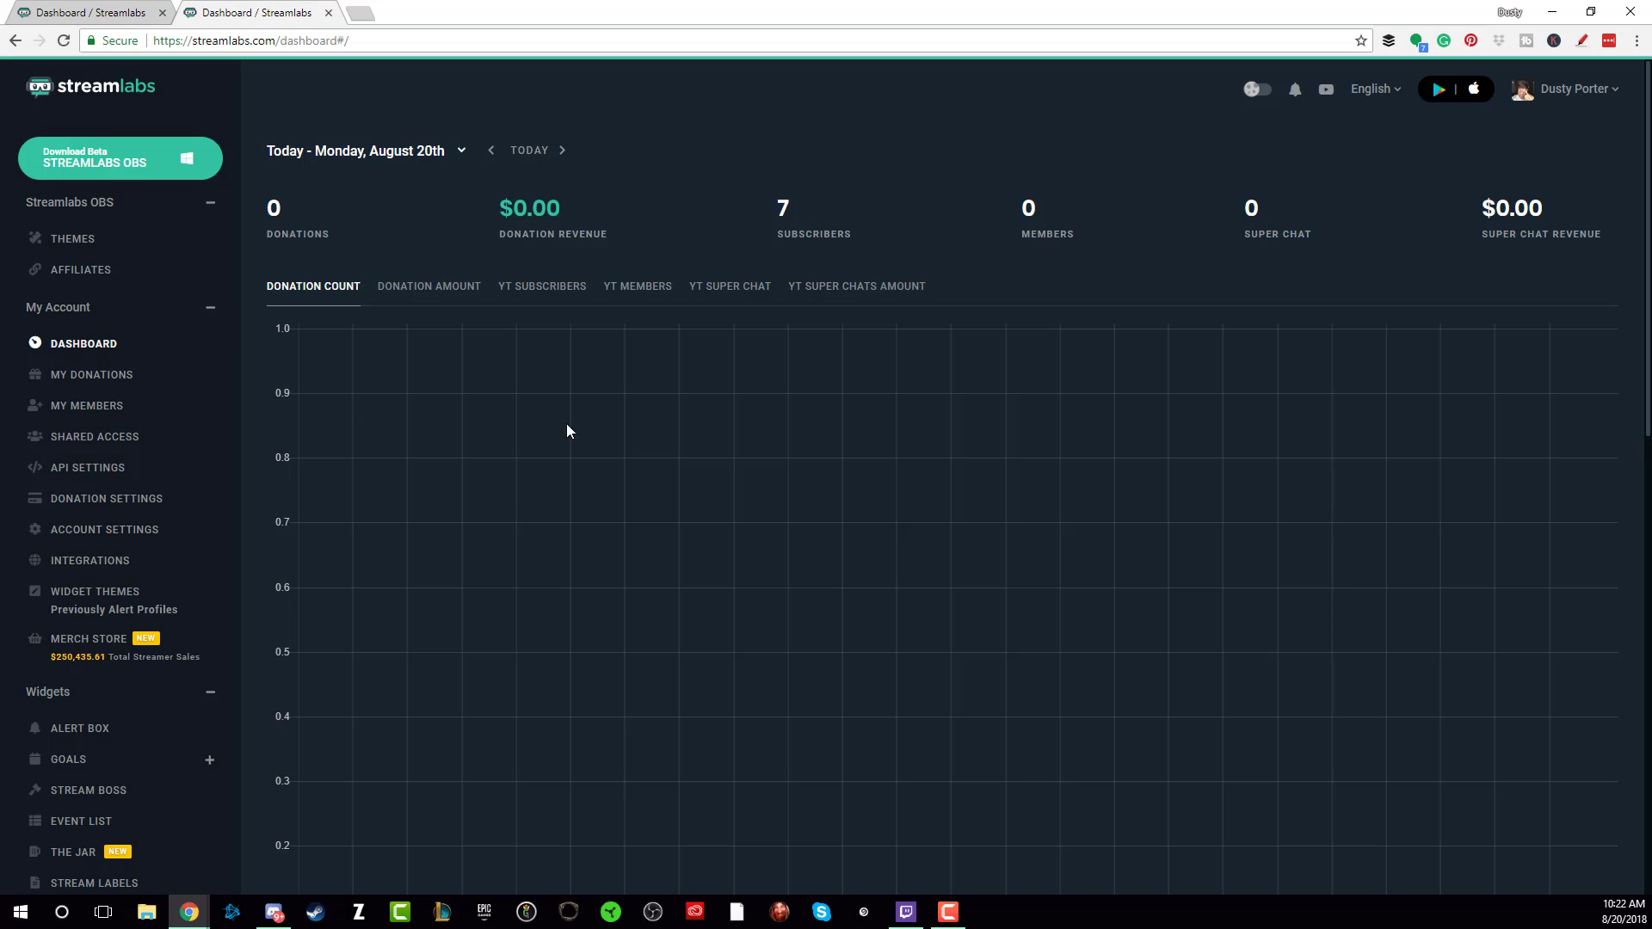
{"action": "left_click", "coordinate": [1560, 90]}
{"action": "left_click", "coordinate": [1526, 242]}
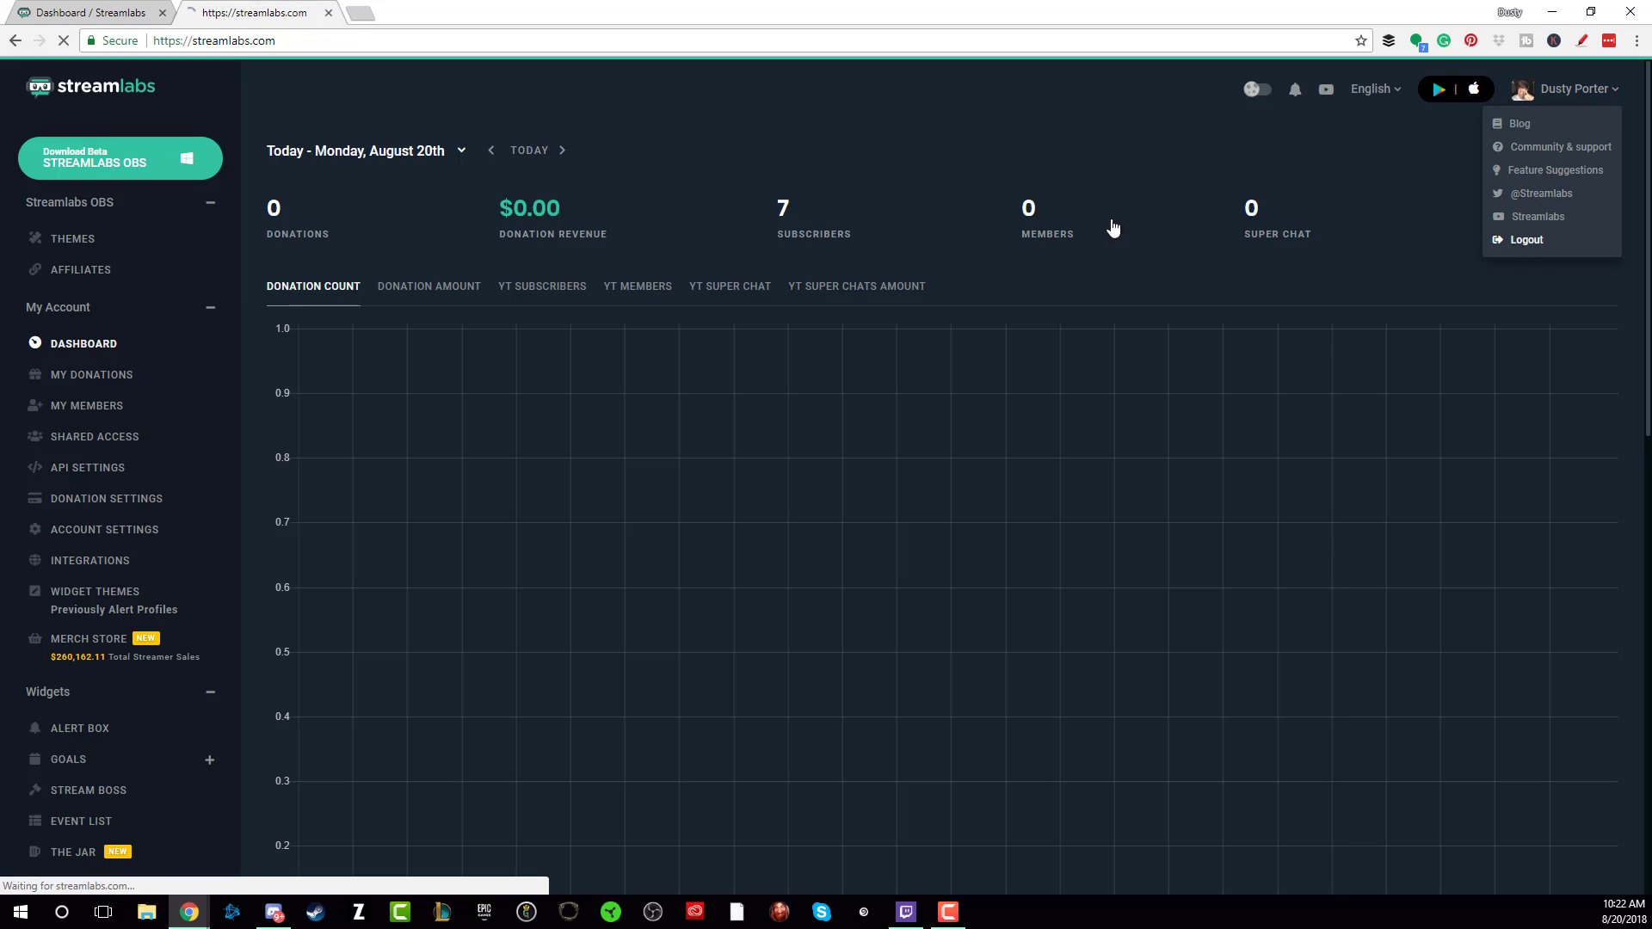
Log back in to Streamlabs with YouTube, picking the brand account and allowing access
{"action": "left_click", "coordinate": [1226, 87]}
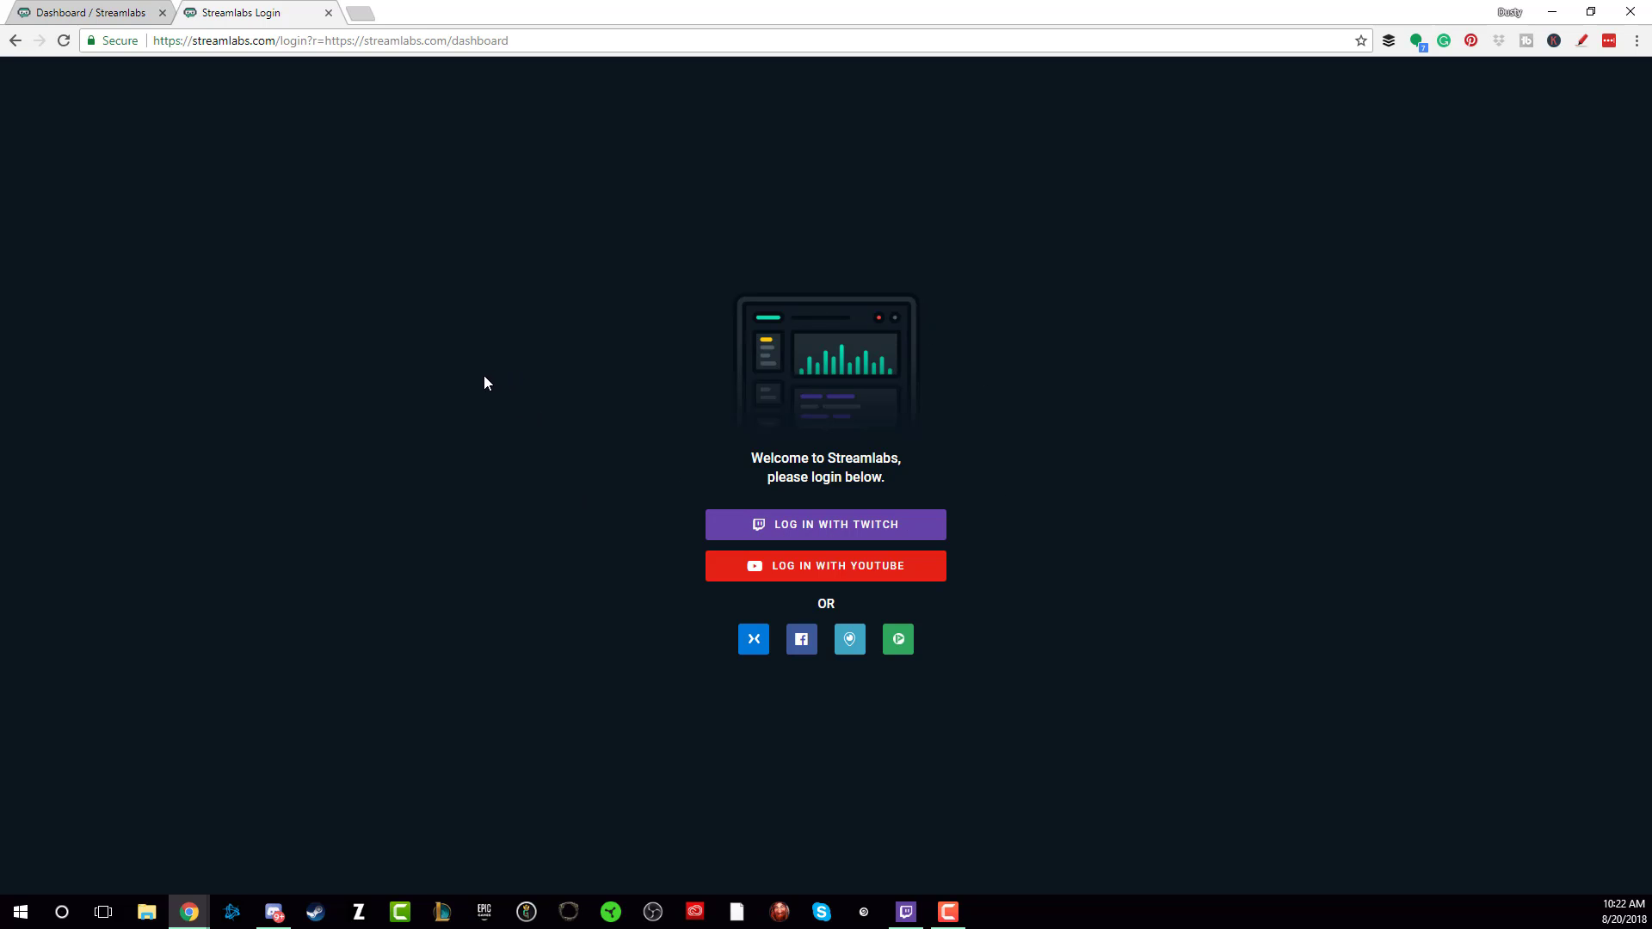
{"action": "left_click", "coordinate": [824, 575]}
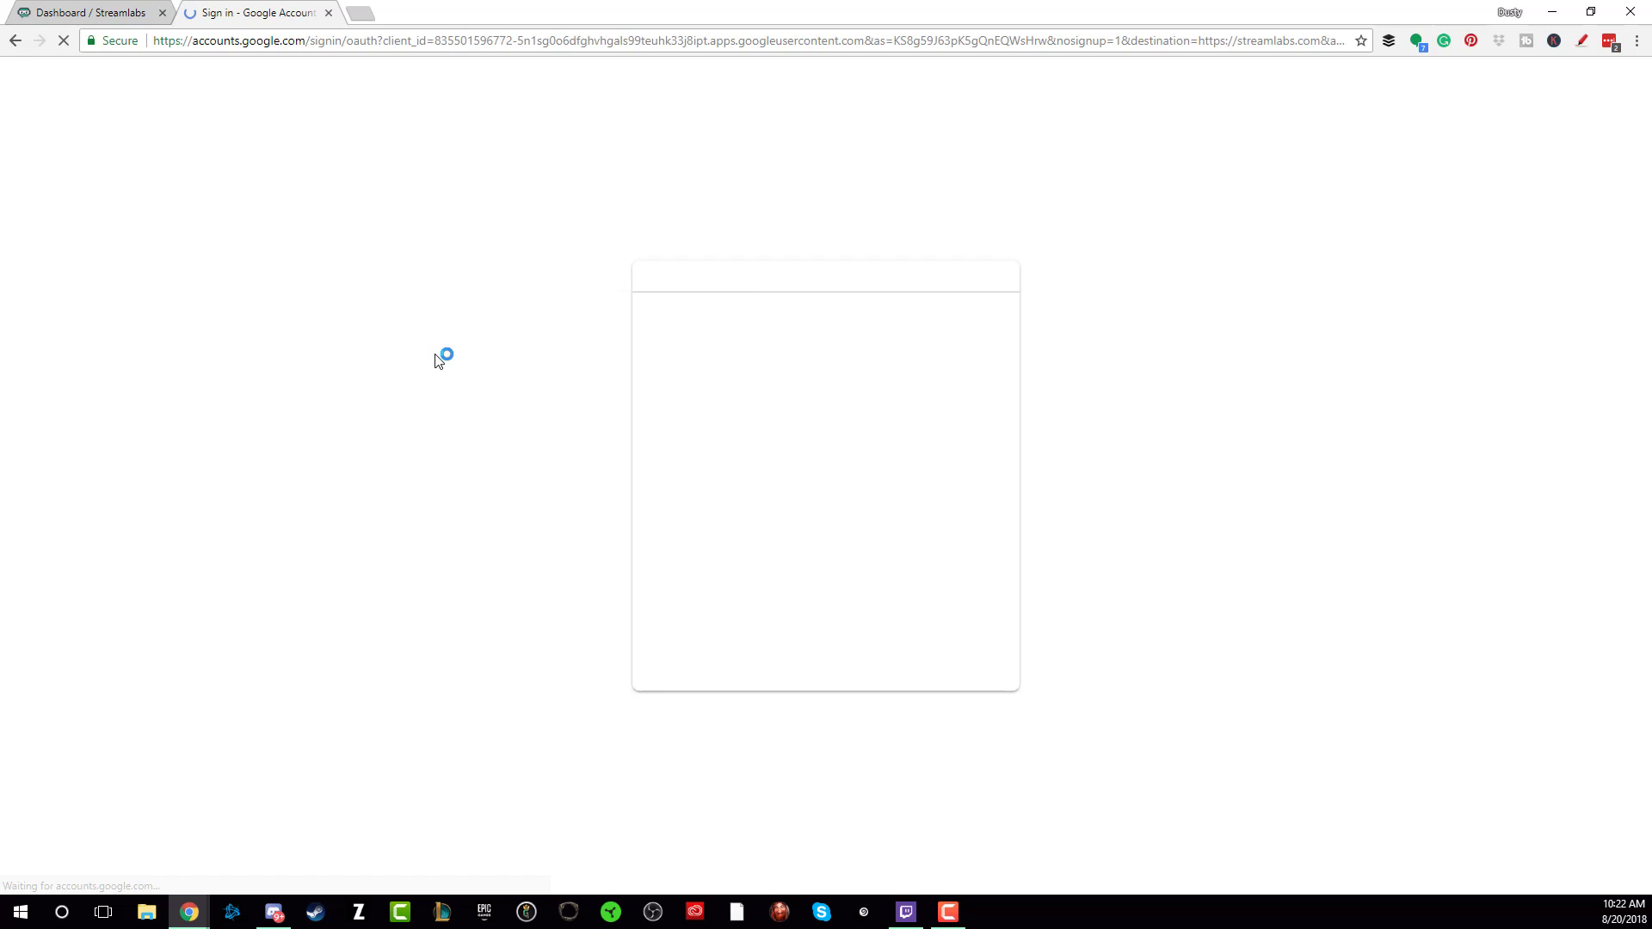
{"action": "left_click", "coordinate": [757, 372]}
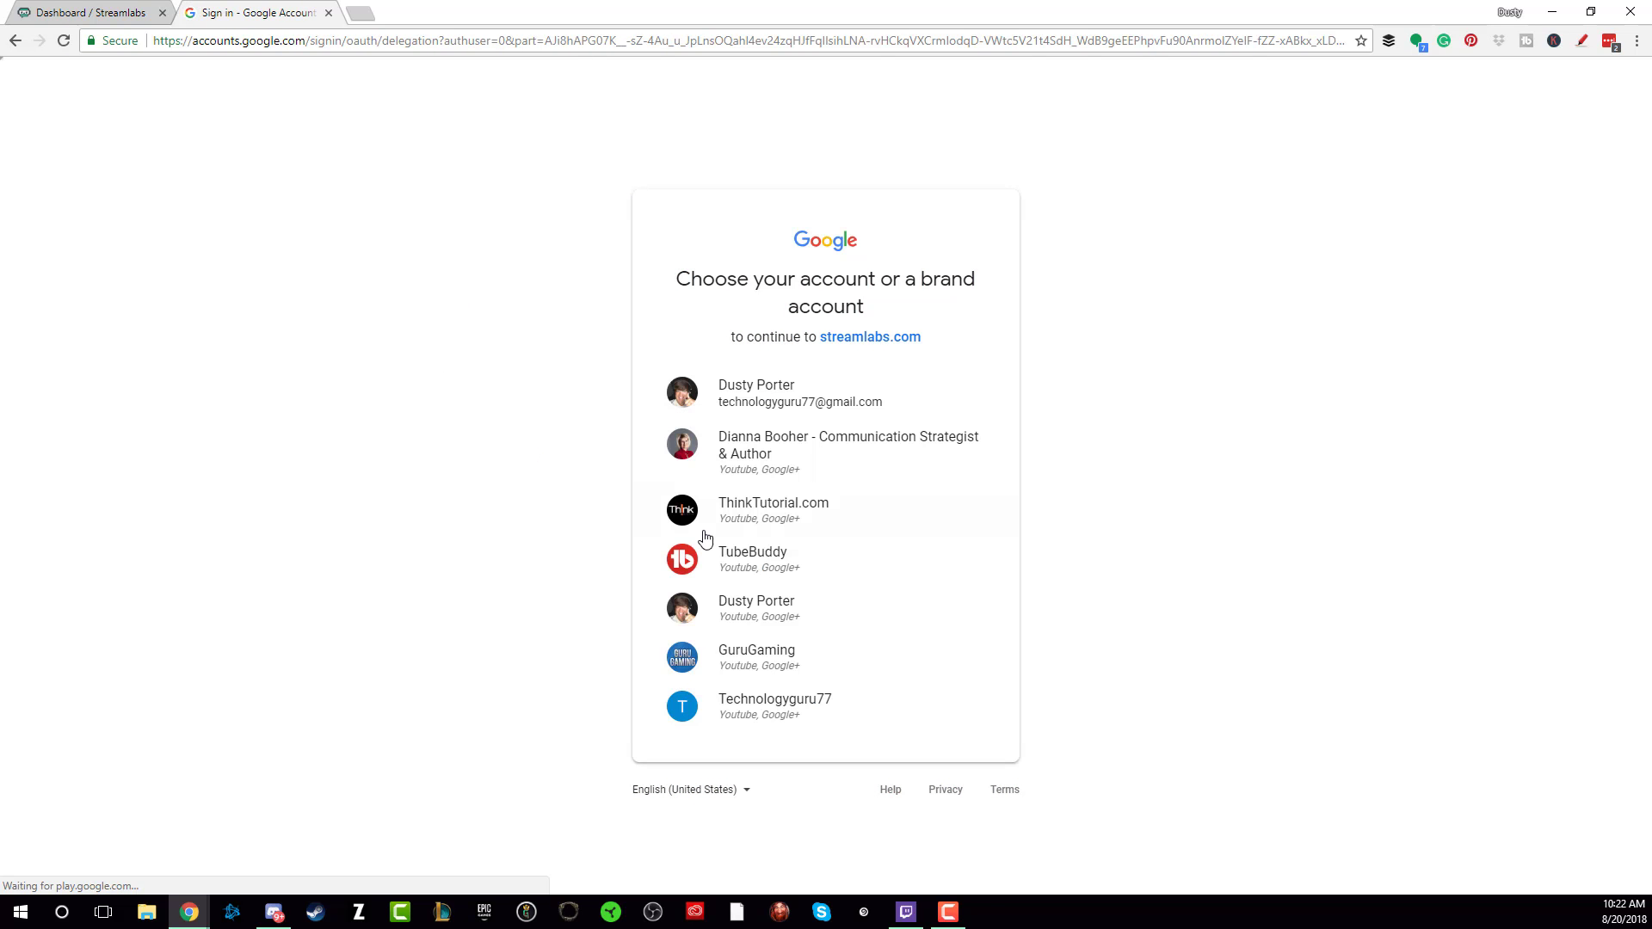
{"action": "left_click", "coordinate": [774, 601]}
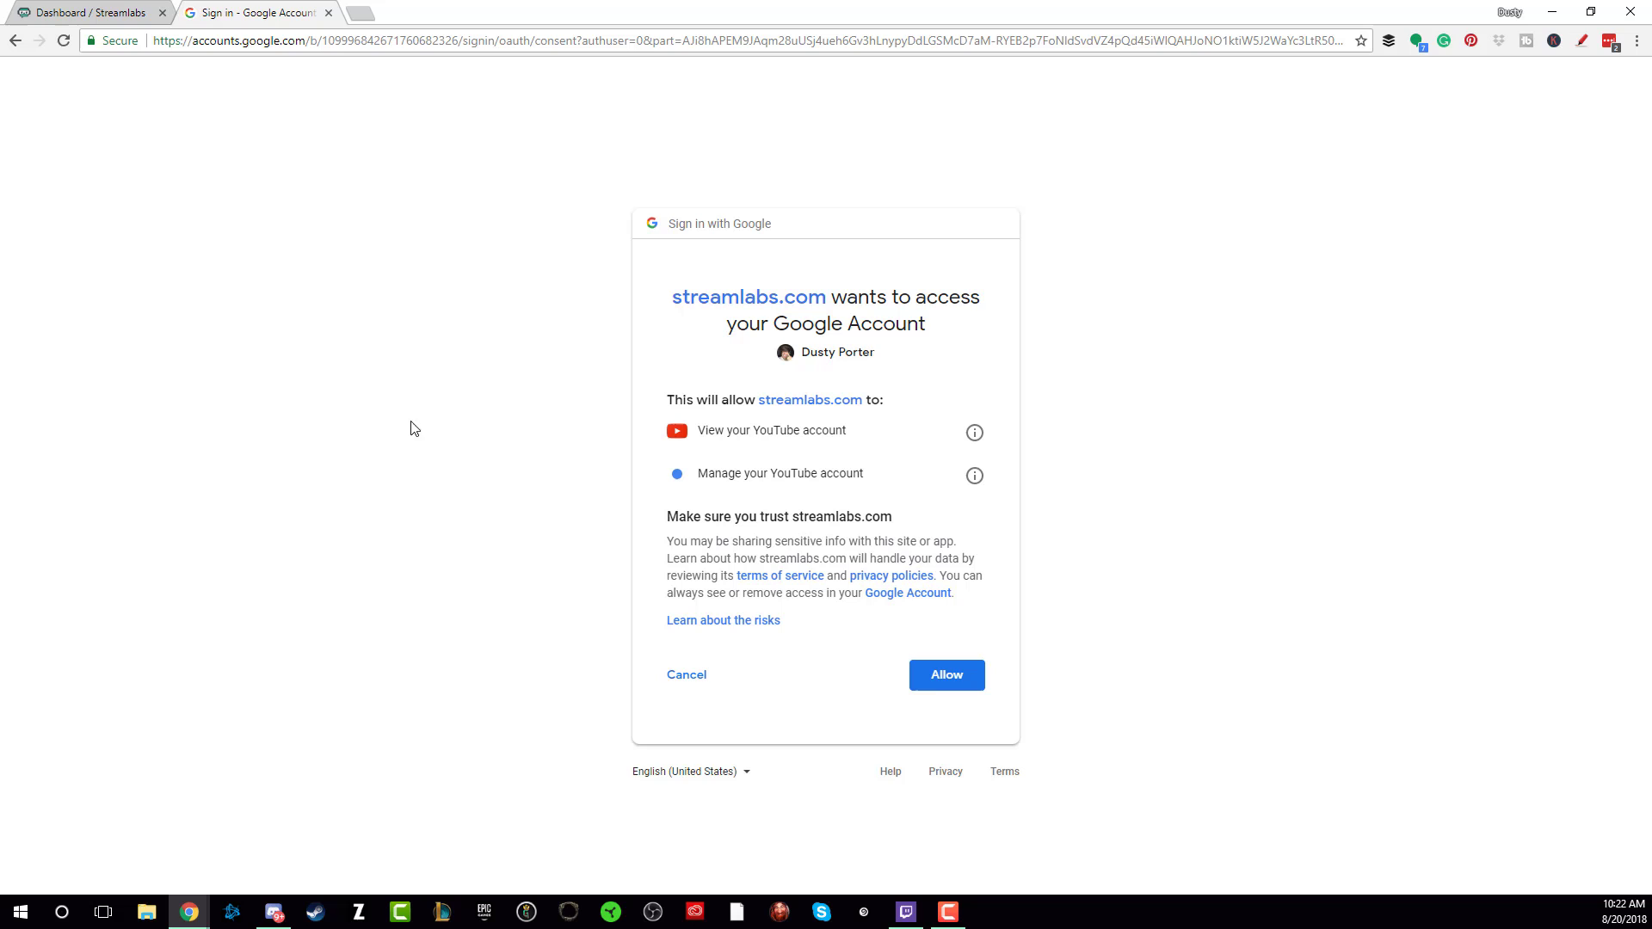
{"action": "left_click", "coordinate": [945, 667]}
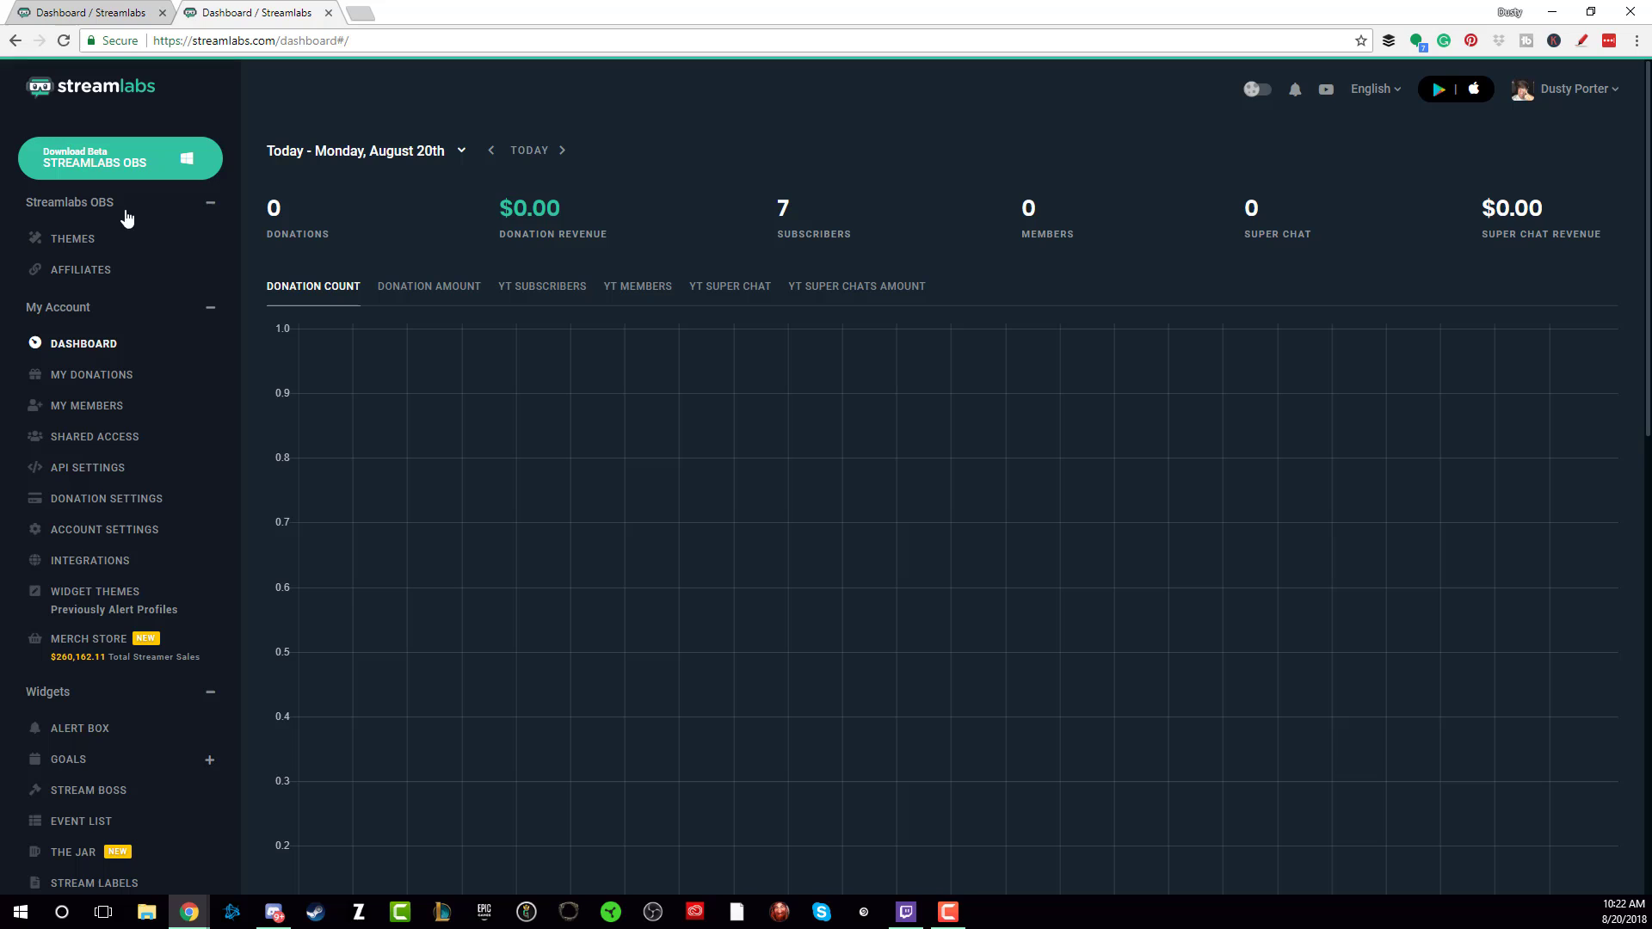
Download the Streamlabs OBS beta installer from streamlabs.com in a new tab and launch it
{"action": "left_click", "coordinate": [361, 13]}
{"action": "type", "text": "st"}
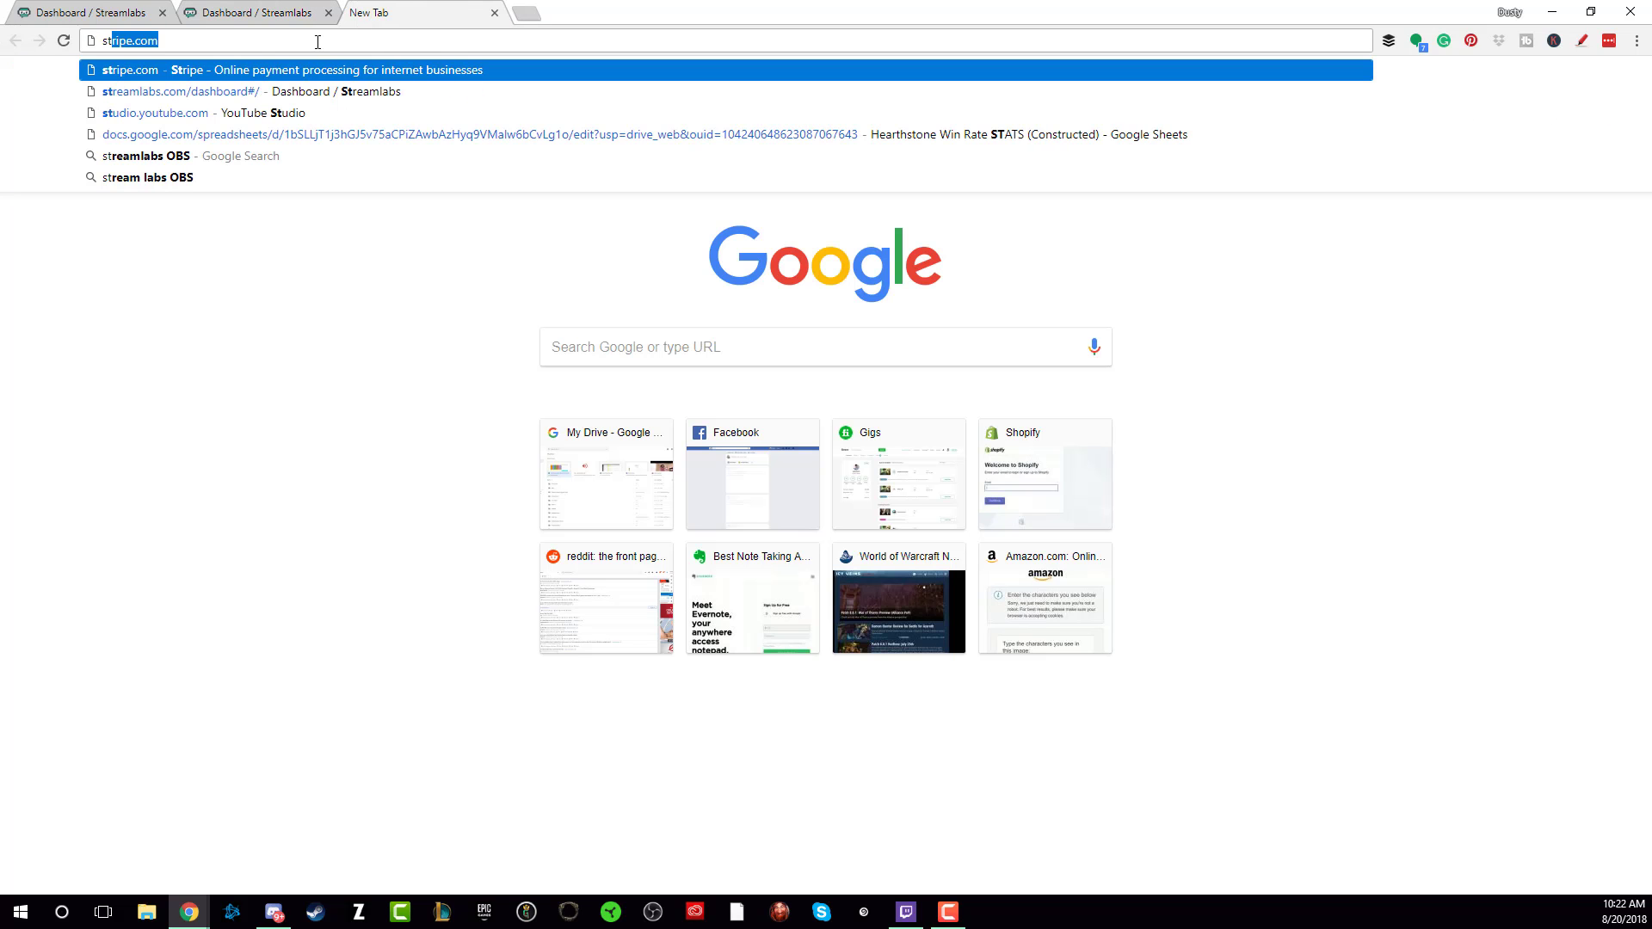
{"action": "left_click", "coordinate": [171, 96]}
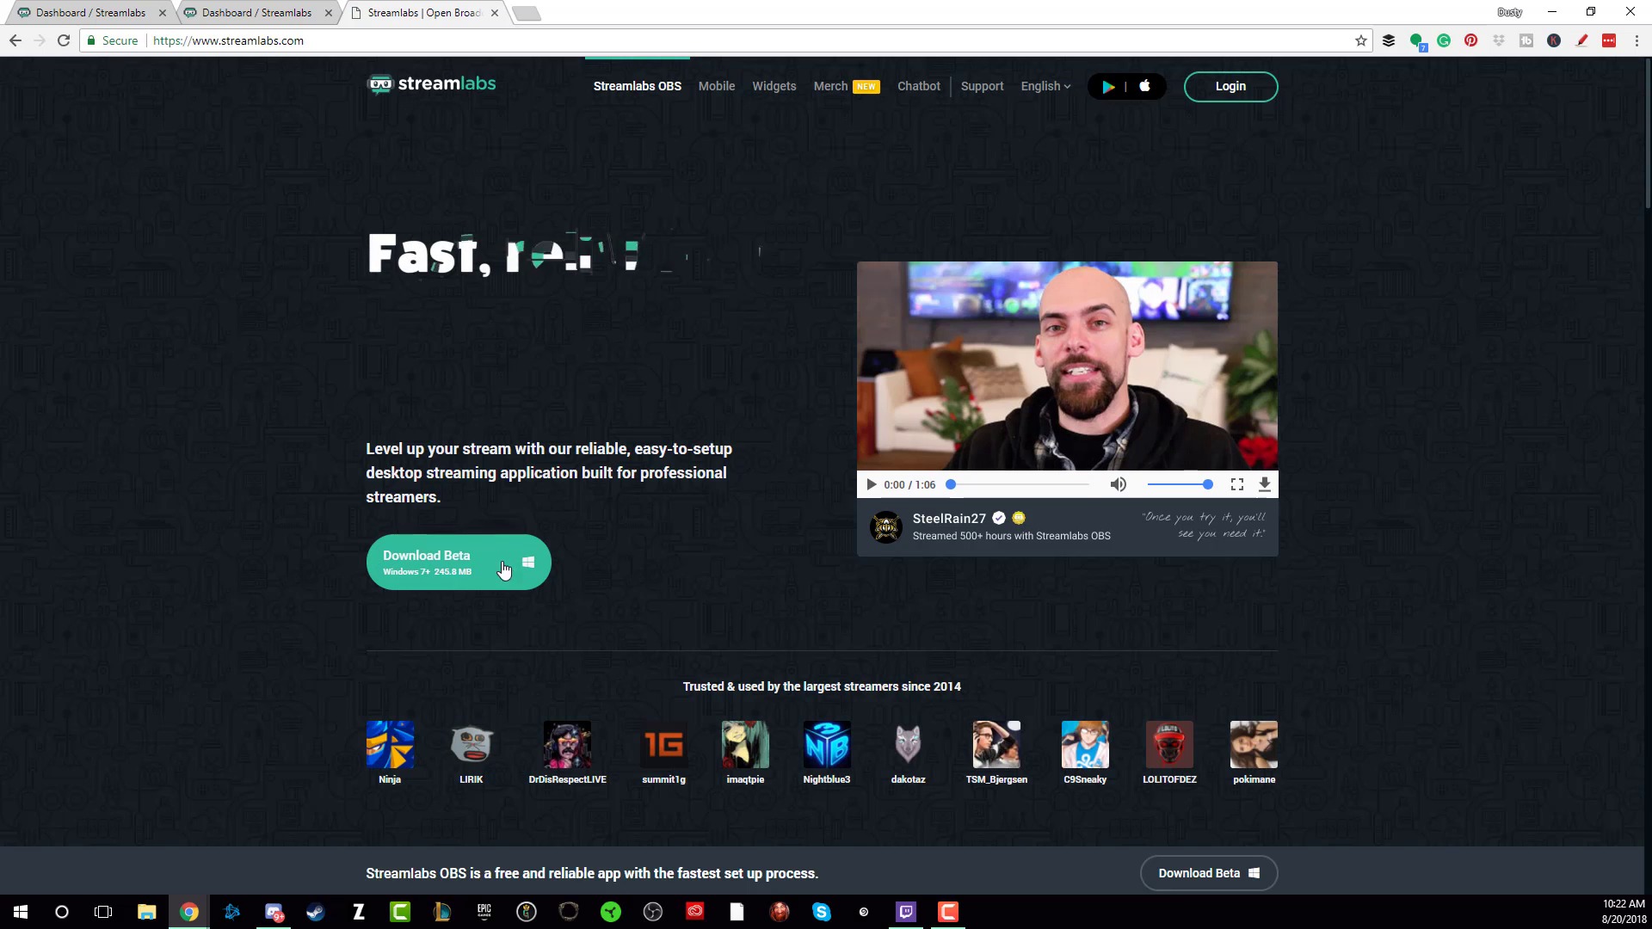
{"action": "left_click", "coordinate": [446, 574]}
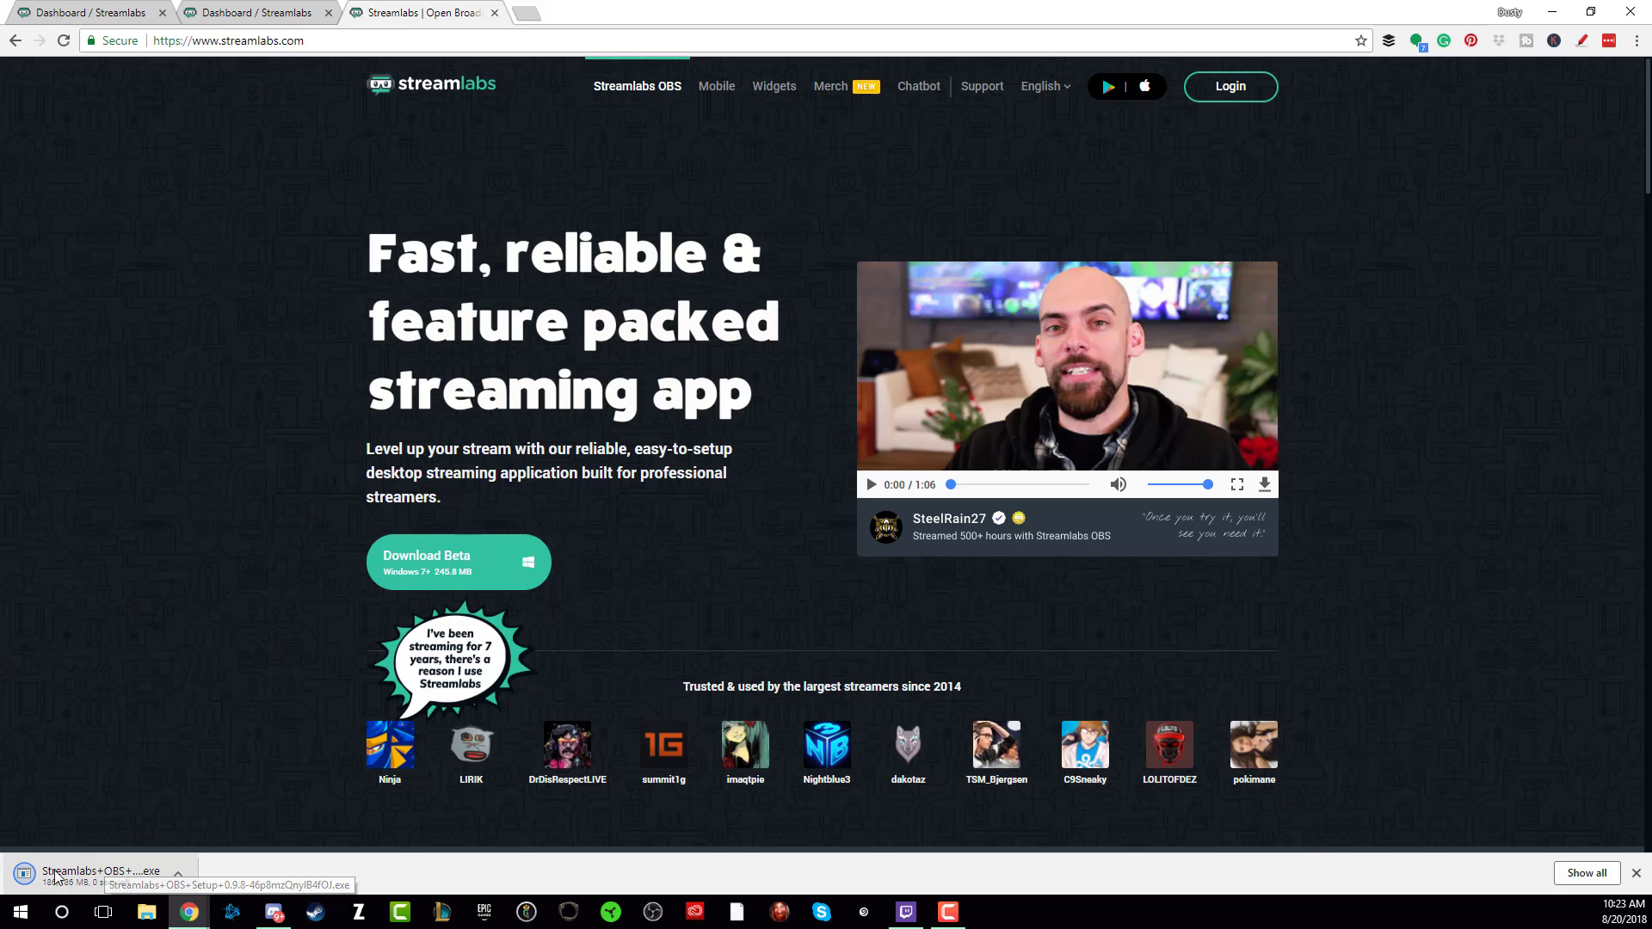
{"action": "left_click", "coordinate": [155, 874]}
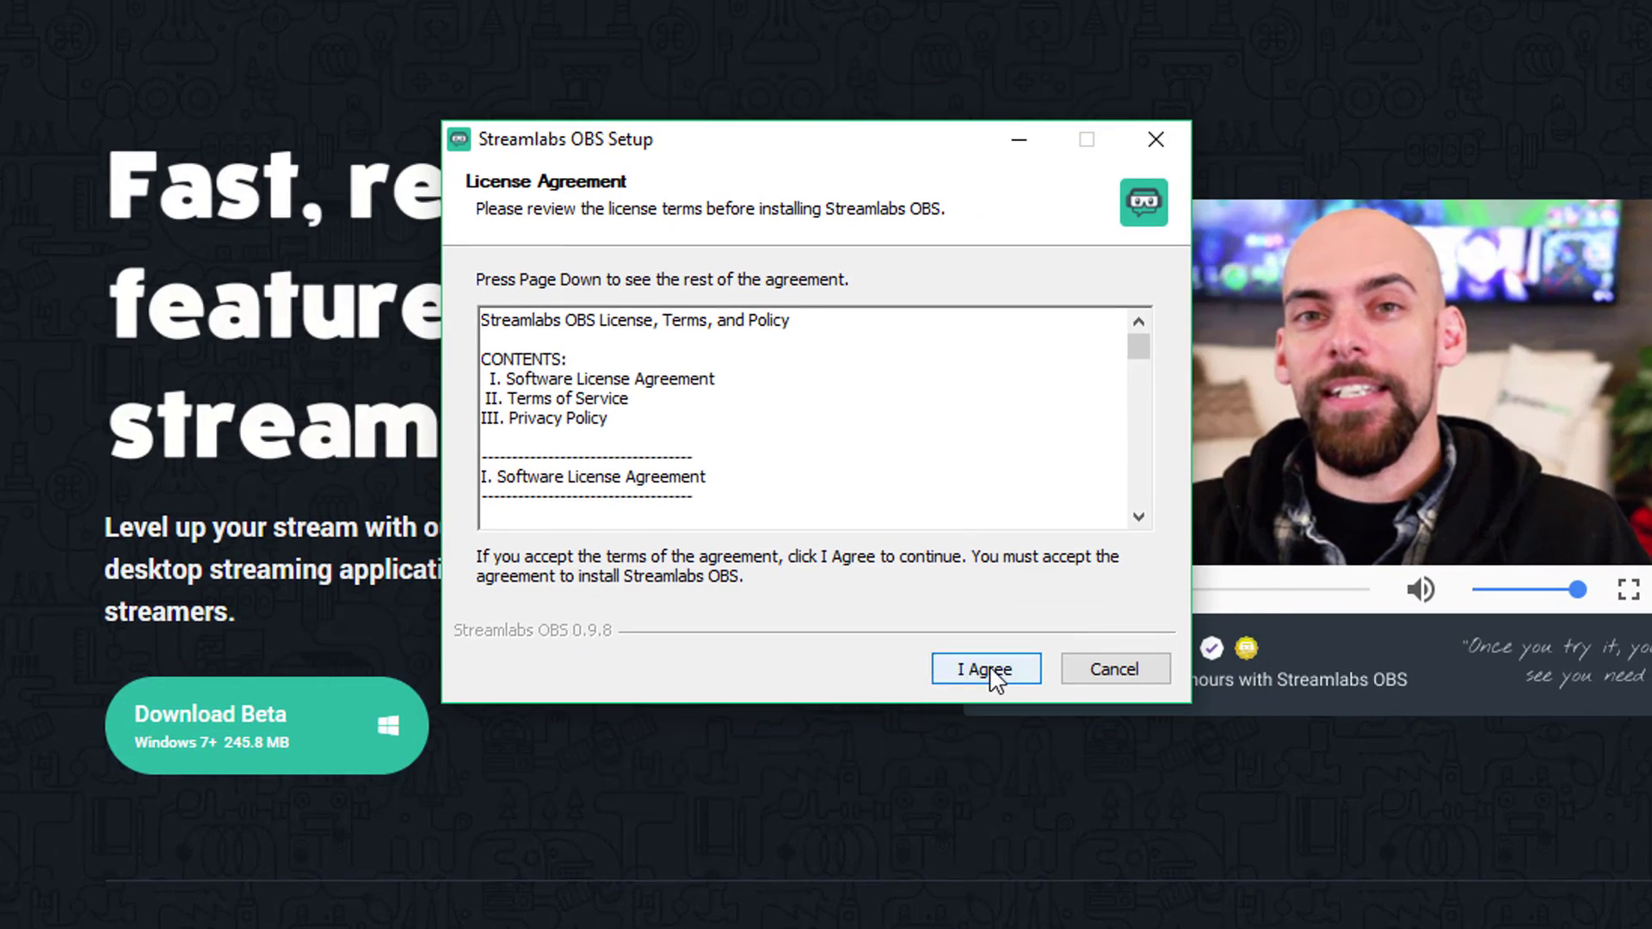
Accept the license agreement and install Streamlabs OBS to the default location
{"action": "left_click", "coordinate": [988, 673]}
{"action": "left_click", "coordinate": [994, 683]}
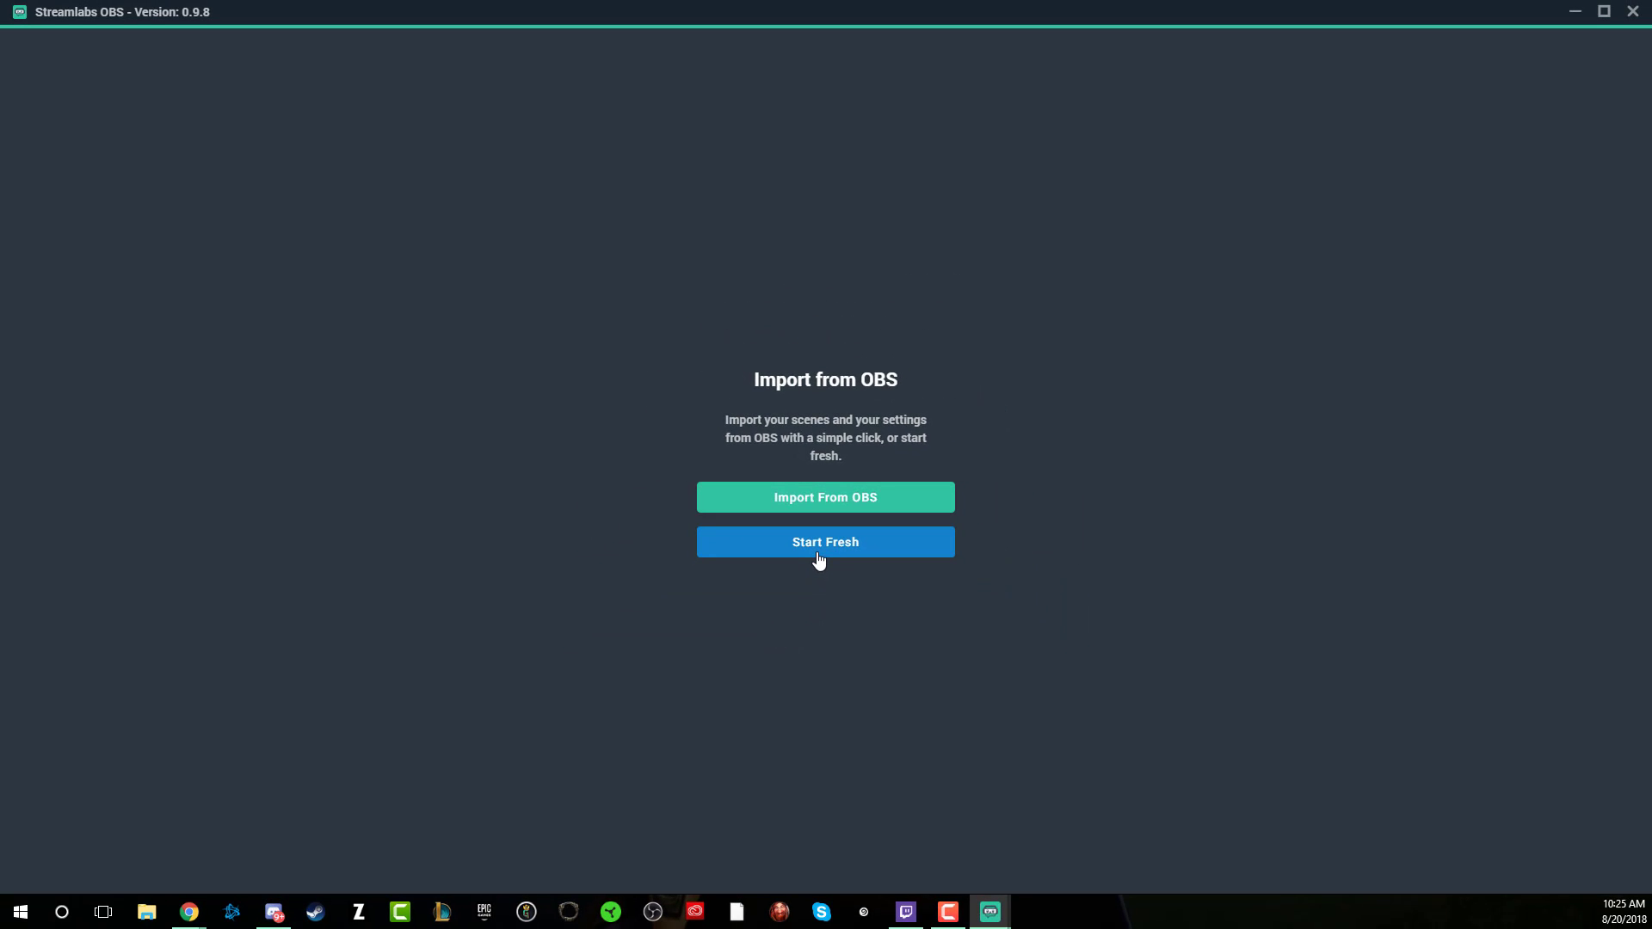
Start fresh without importing from OBS and dismiss the Scene Collections tip
{"action": "left_click", "coordinate": [822, 552]}
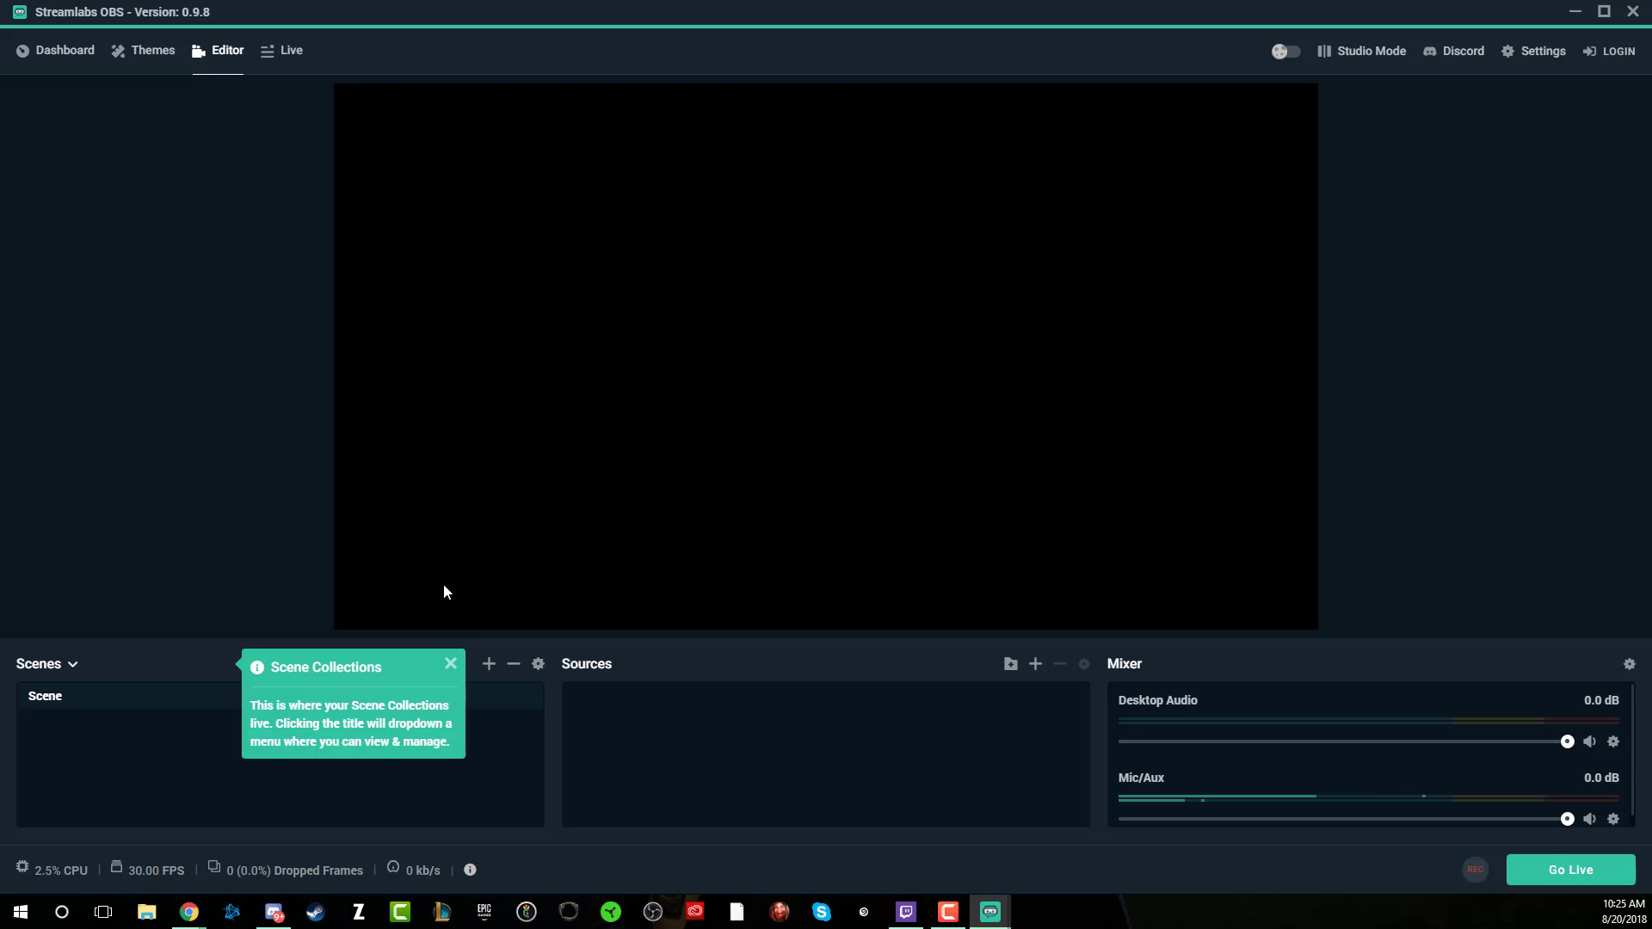
{"action": "left_click", "coordinate": [451, 664]}
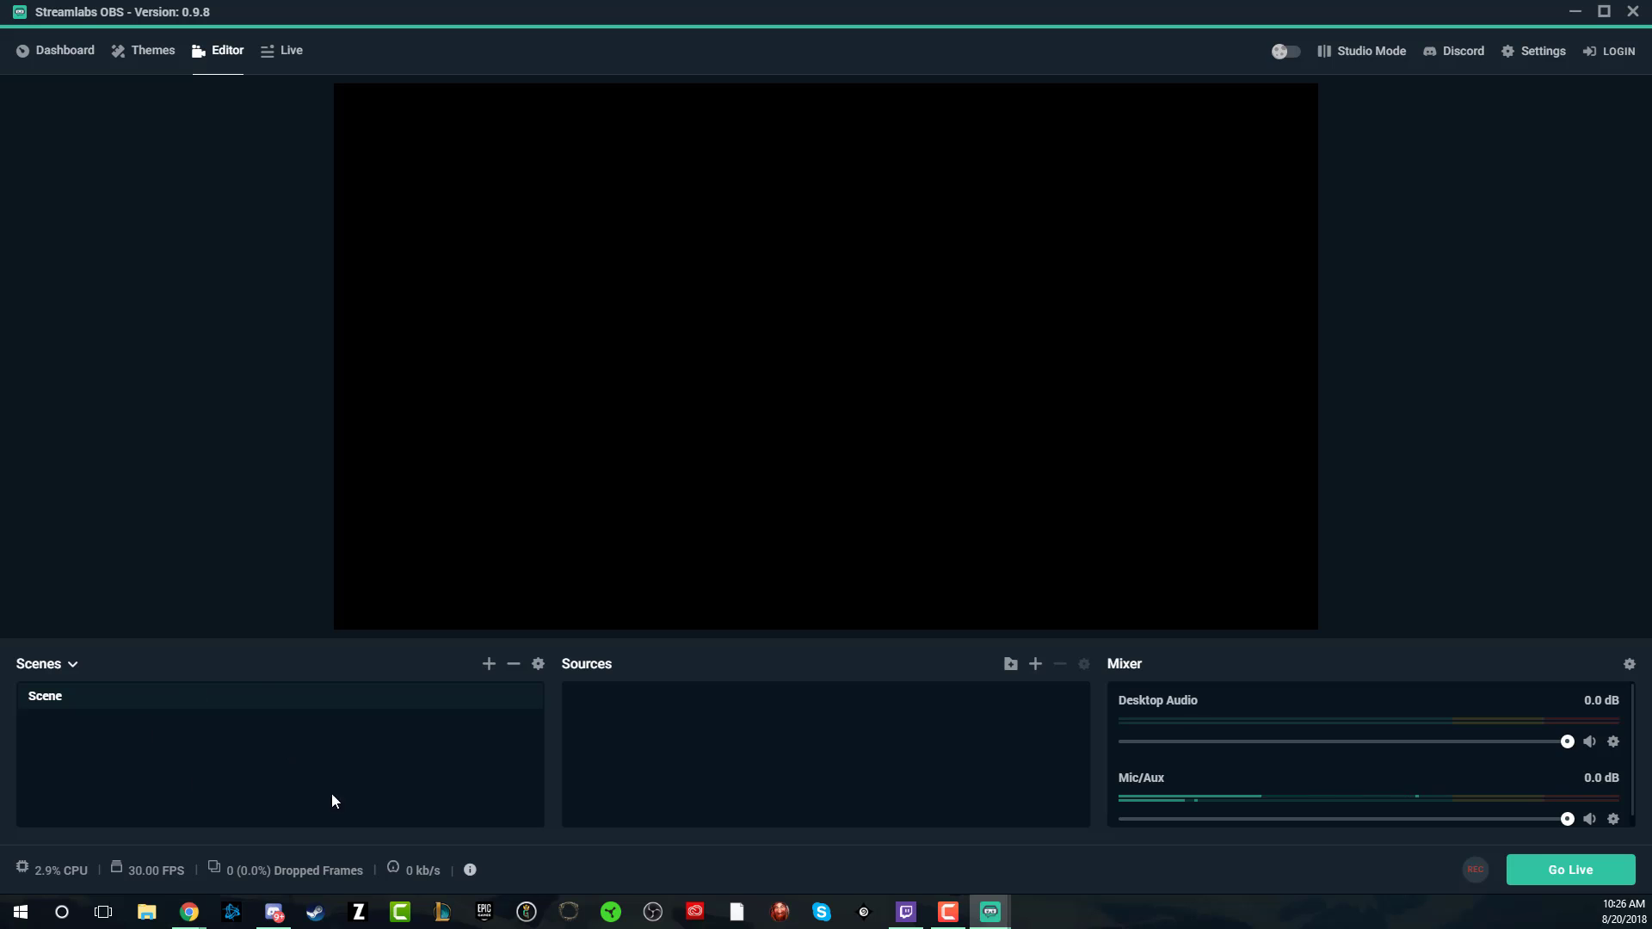
Add a new scene named 'Stream 1'
{"action": "left_click", "coordinate": [490, 665]}
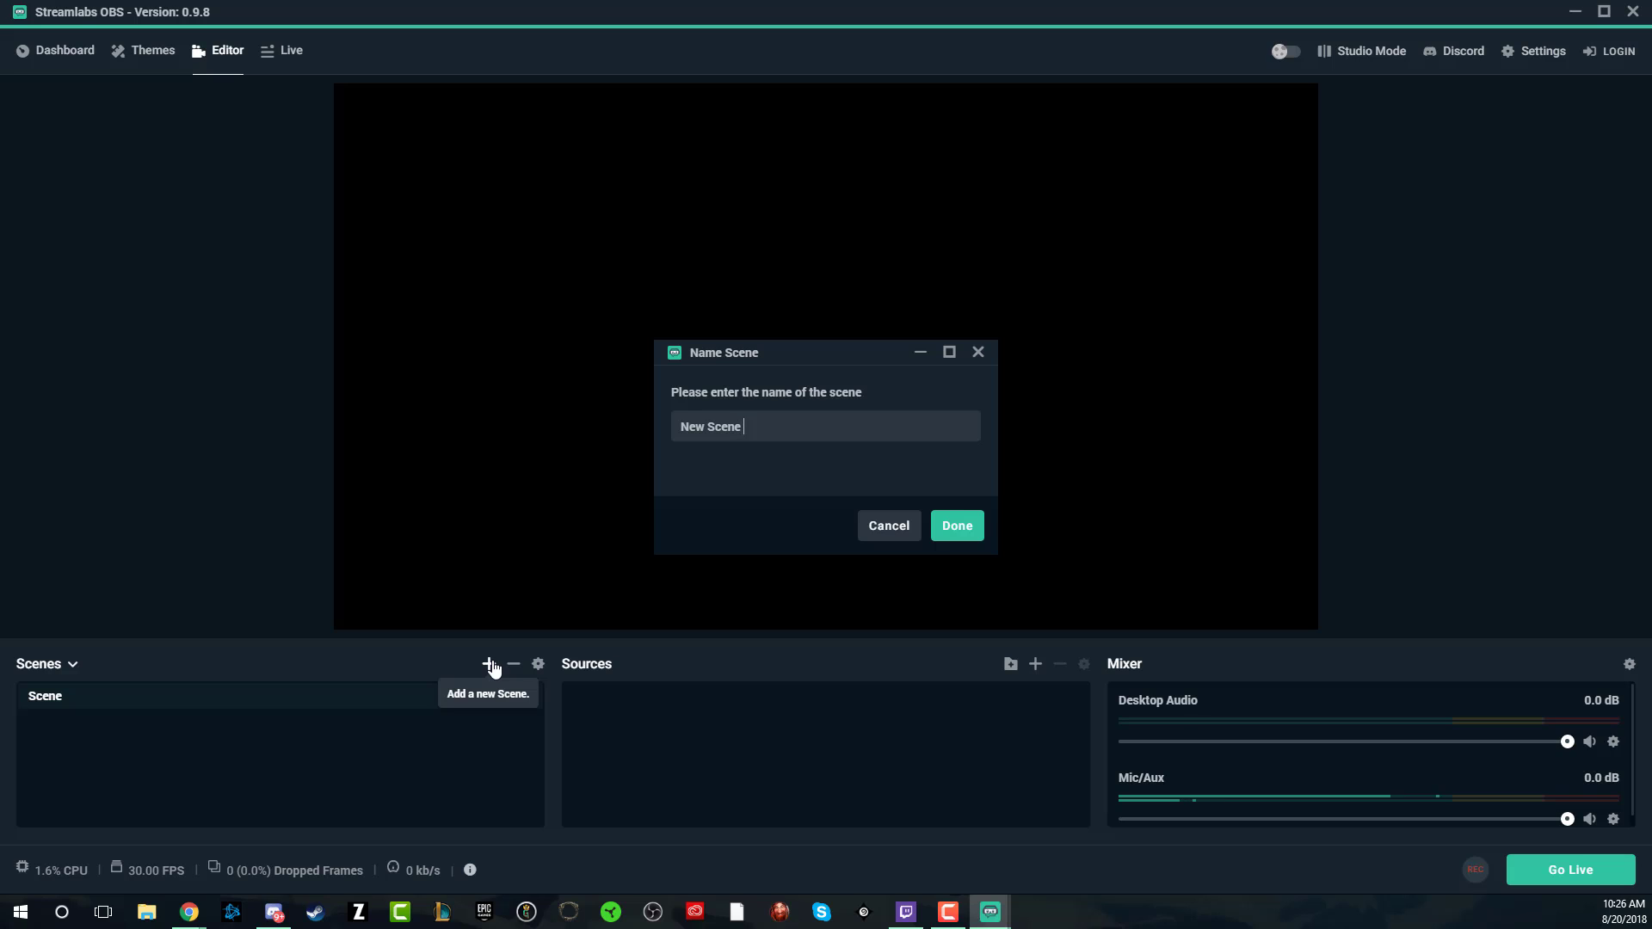
{"action": "type", "text": "ream 1"}
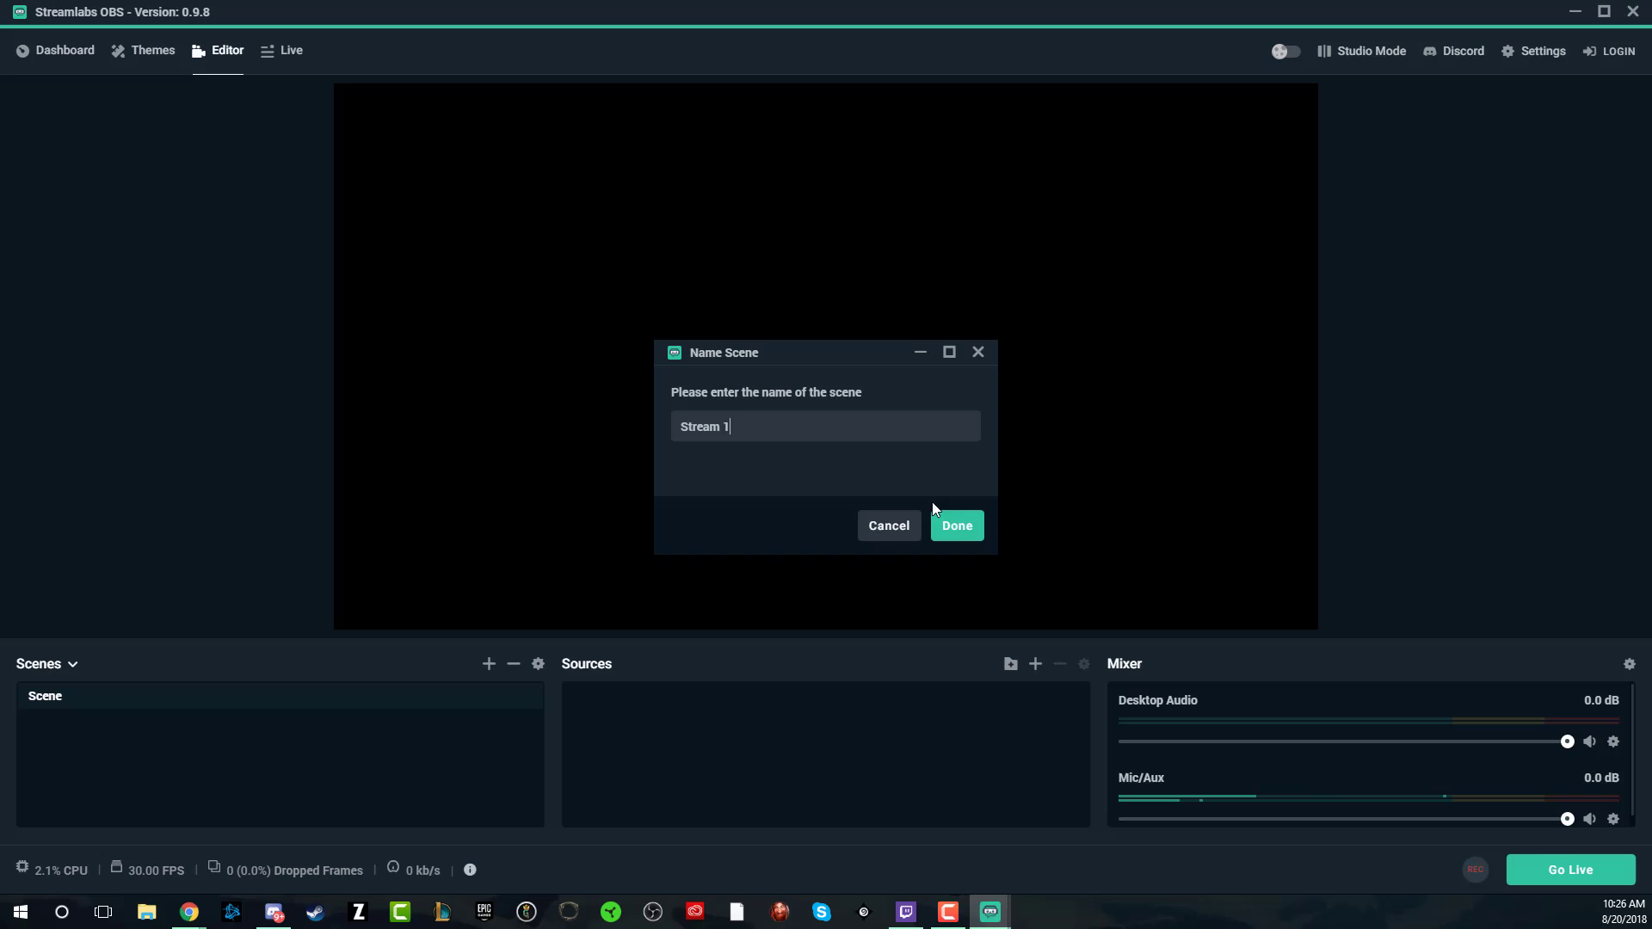
{"action": "left_click", "coordinate": [946, 526]}
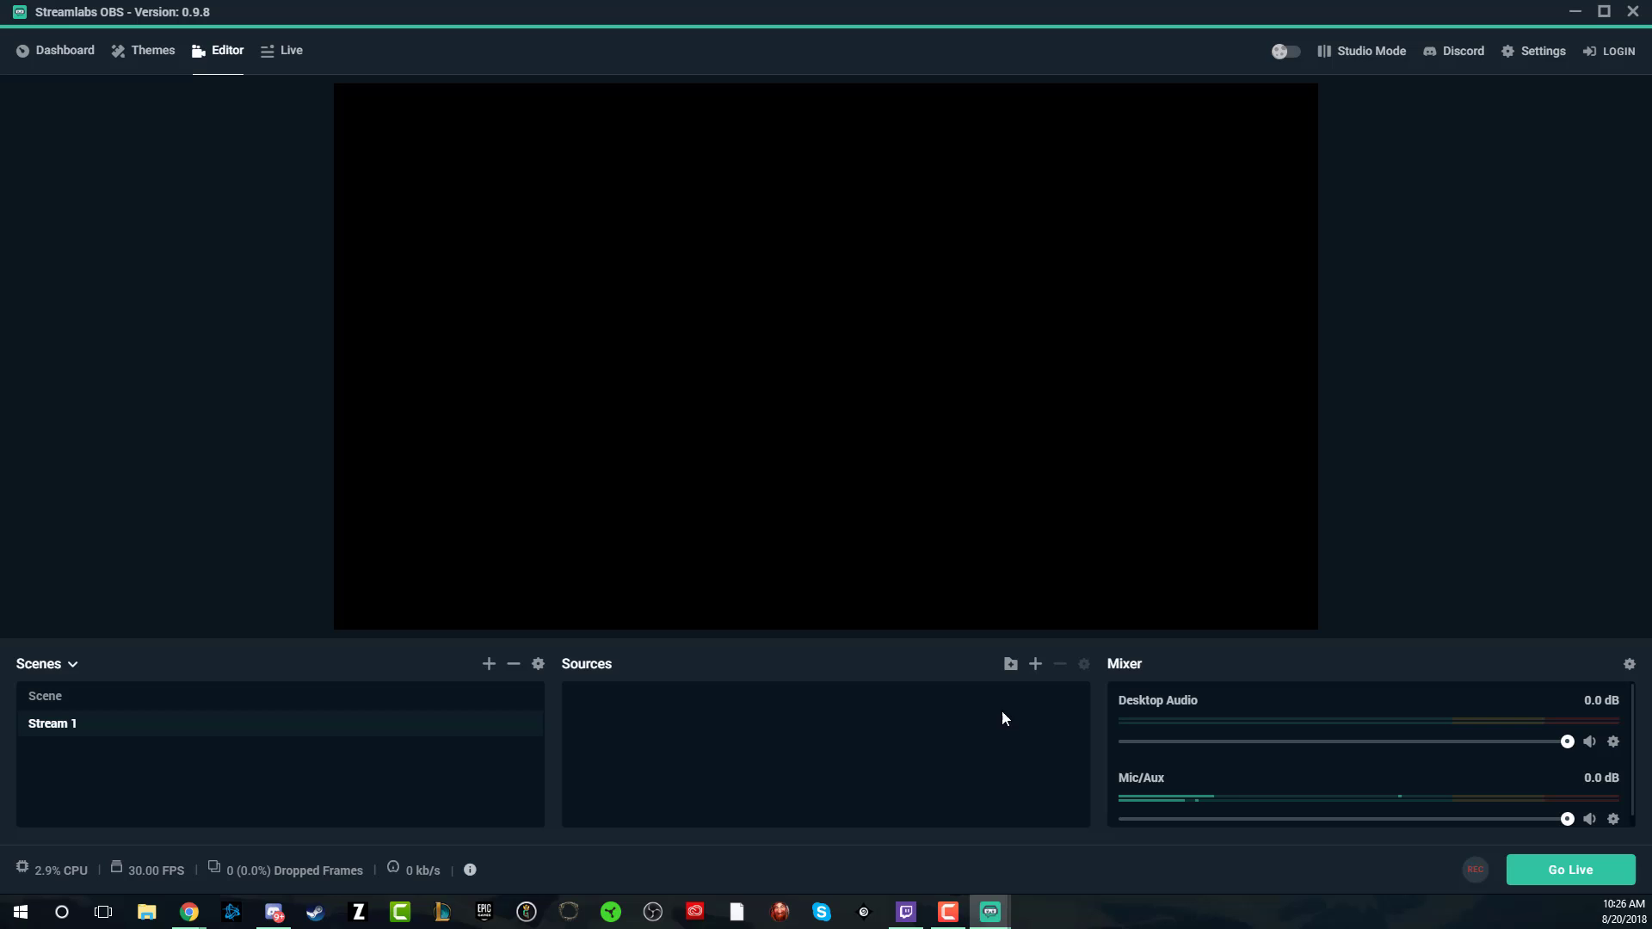
Add a Display Capture source to Stream 1, keeping the default name
{"action": "left_click", "coordinate": [1037, 671]}
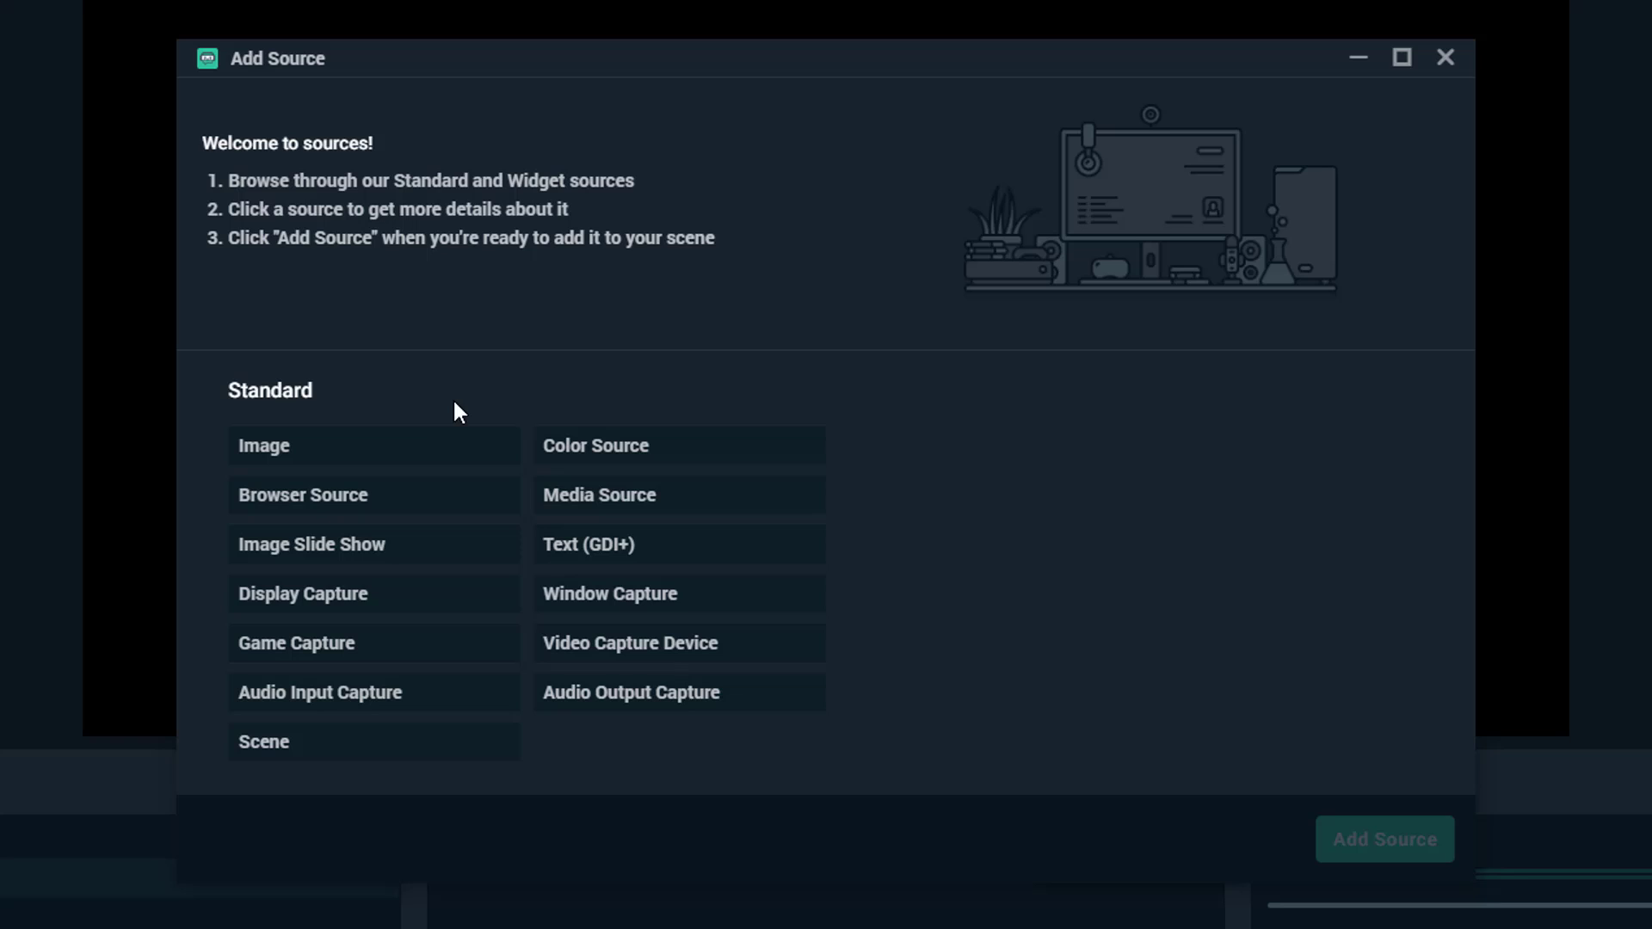
{"action": "left_click", "coordinate": [407, 606]}
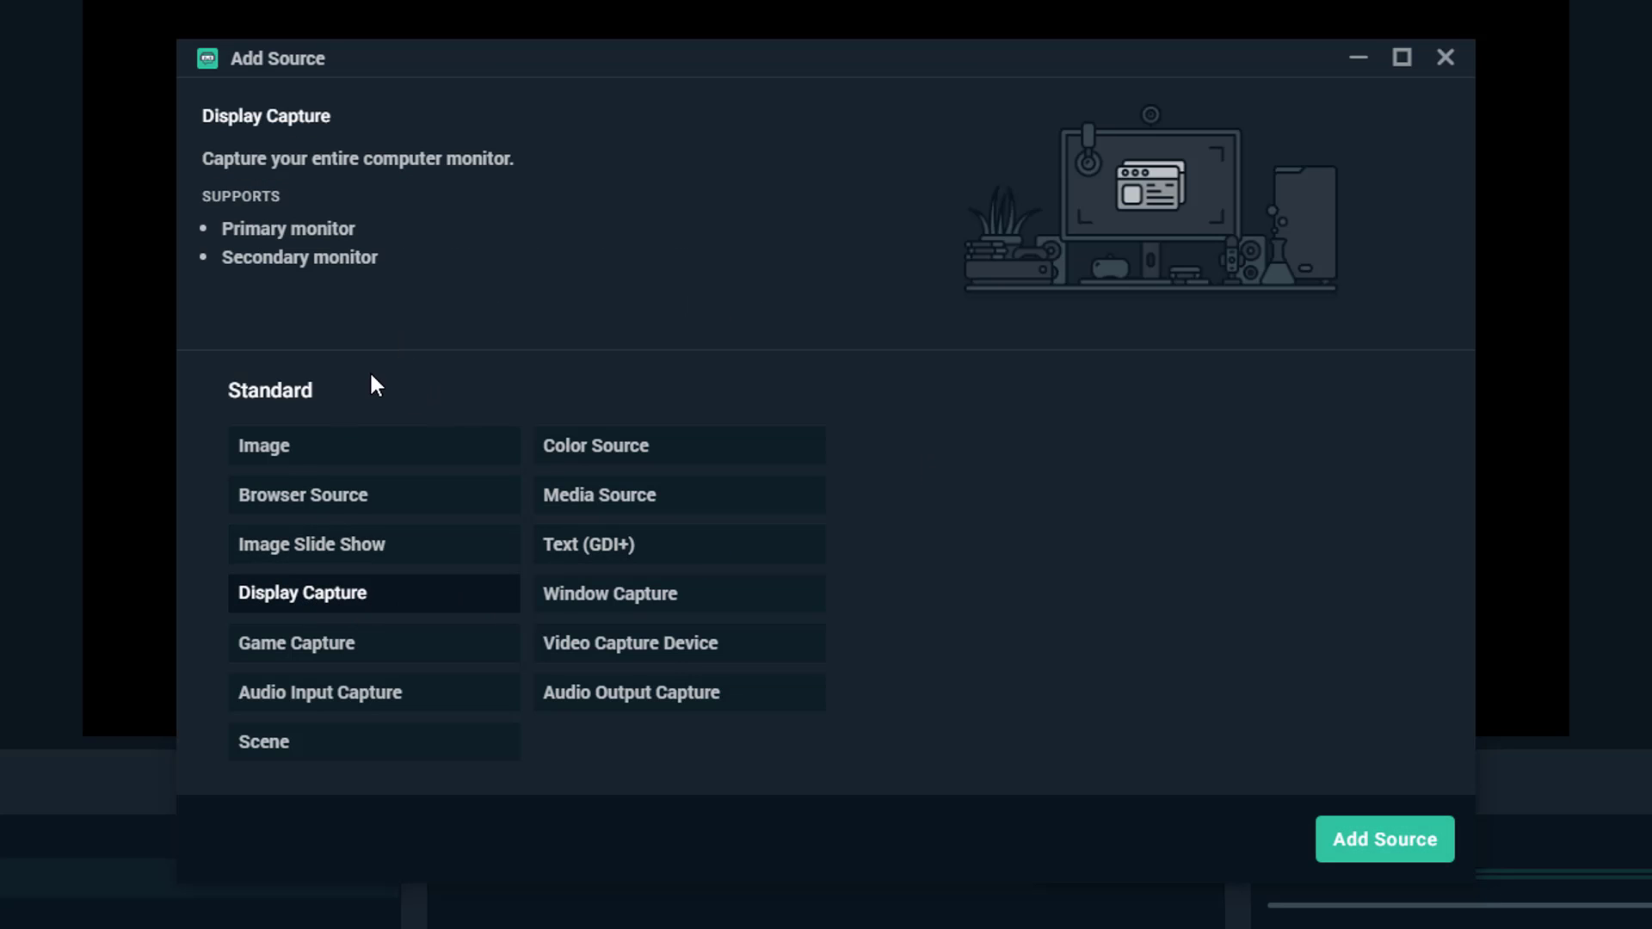
{"action": "left_click", "coordinate": [1376, 856]}
{"action": "key", "text": "Return"}
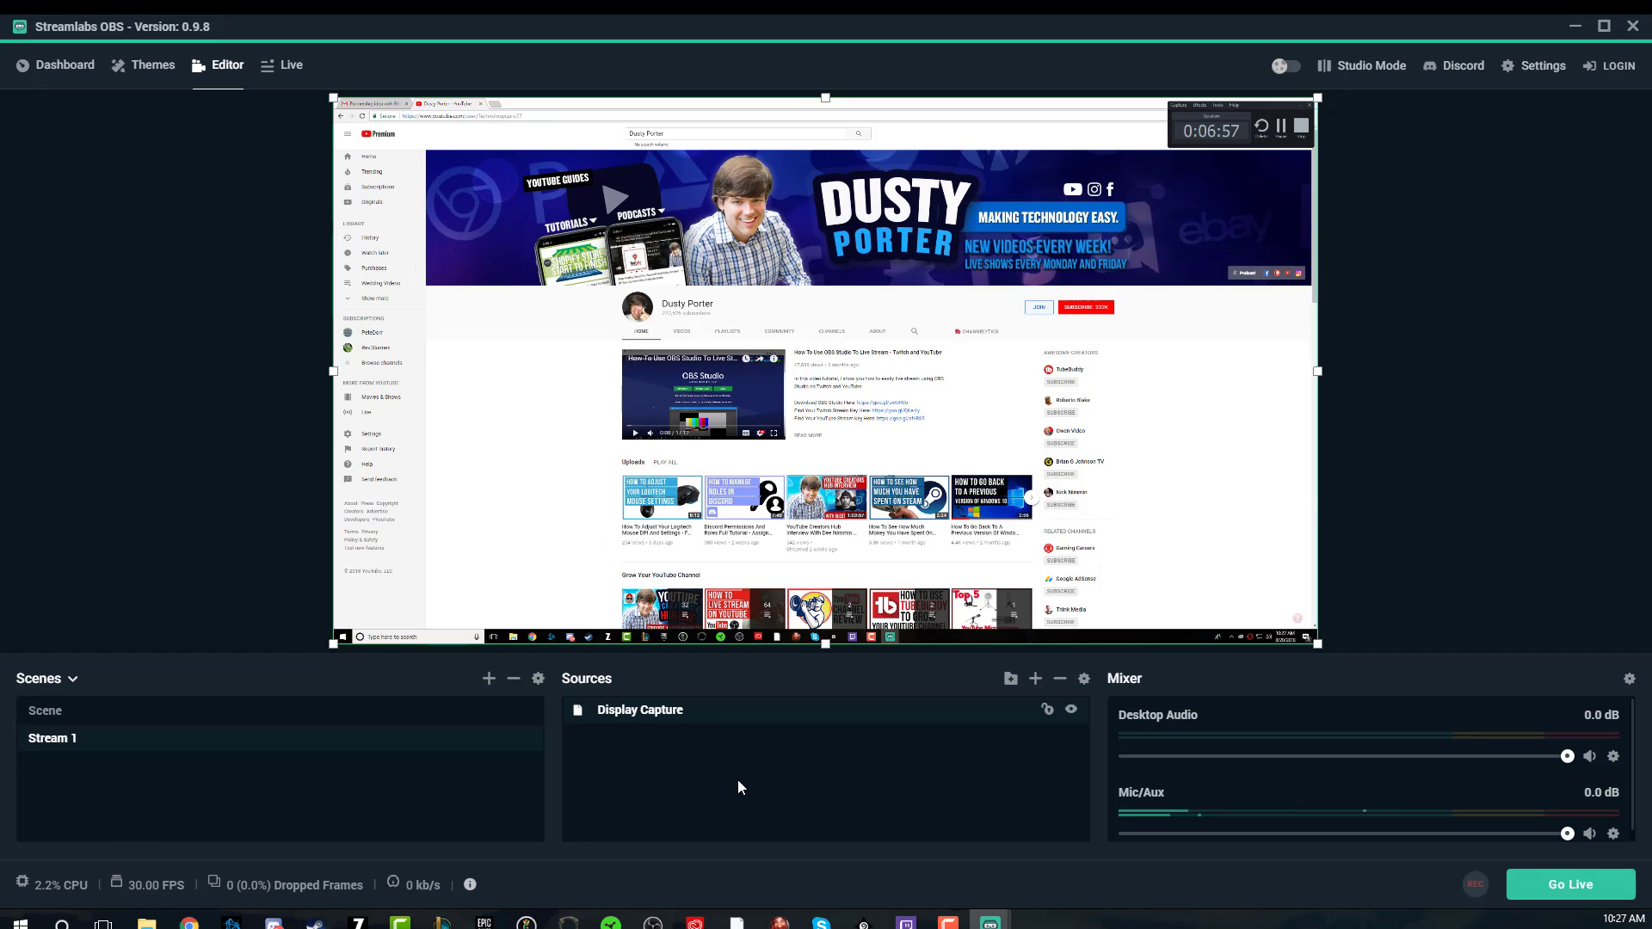
Add a Video Capture Device source to the scene with its default name
{"action": "left_click", "coordinate": [1035, 679]}
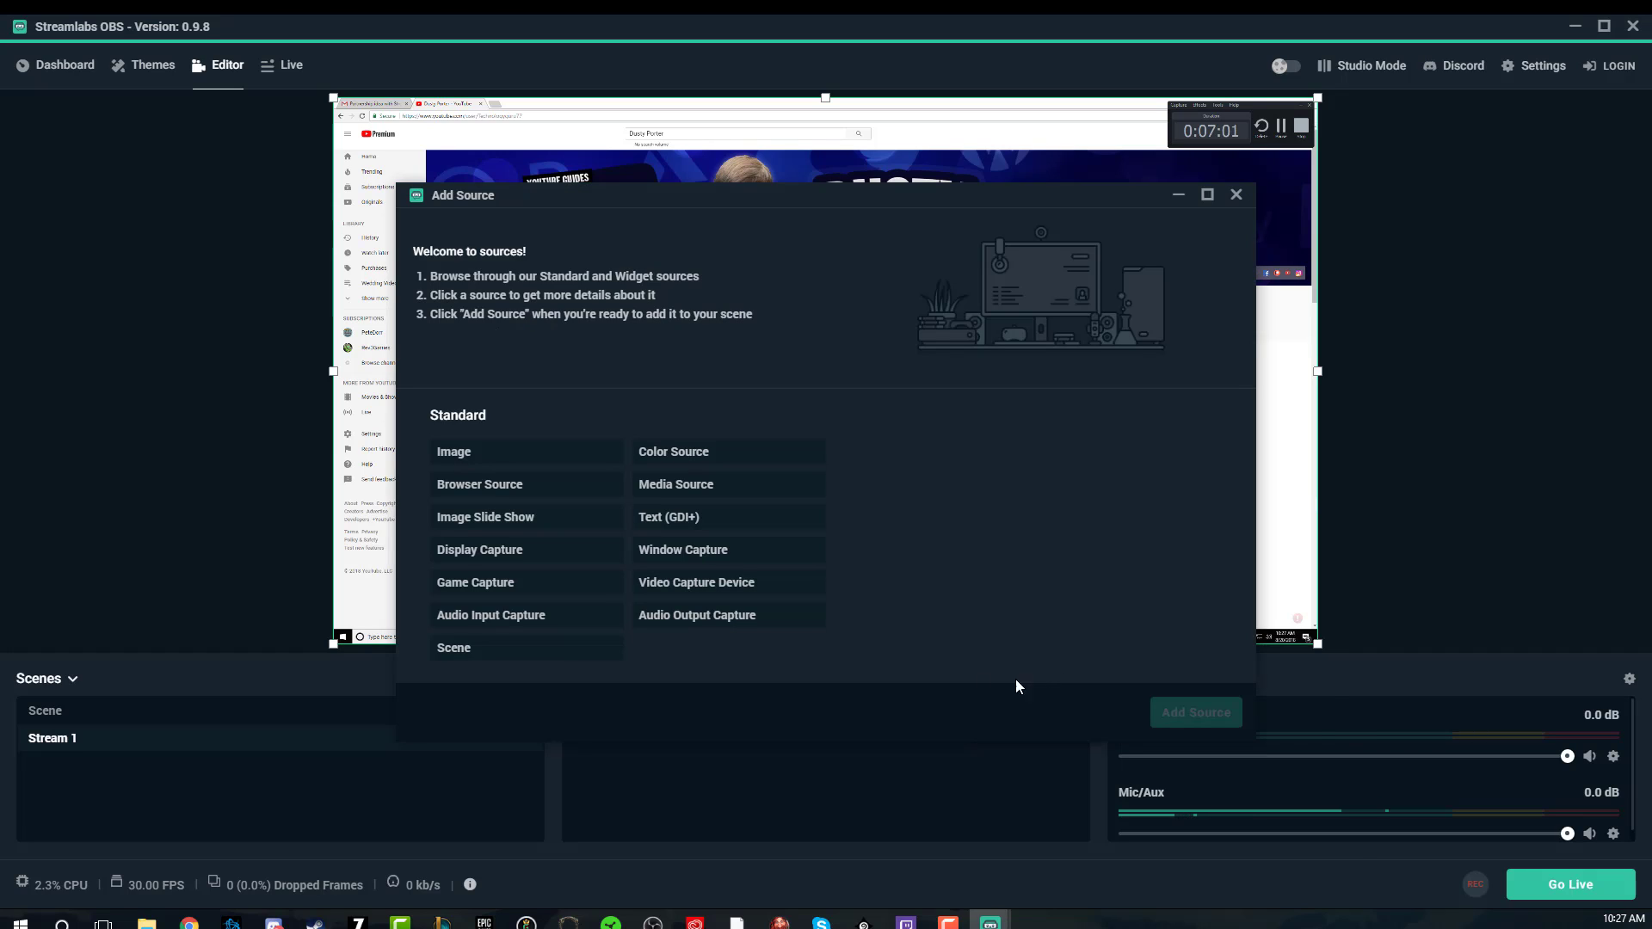
{"action": "left_click", "coordinate": [689, 590]}
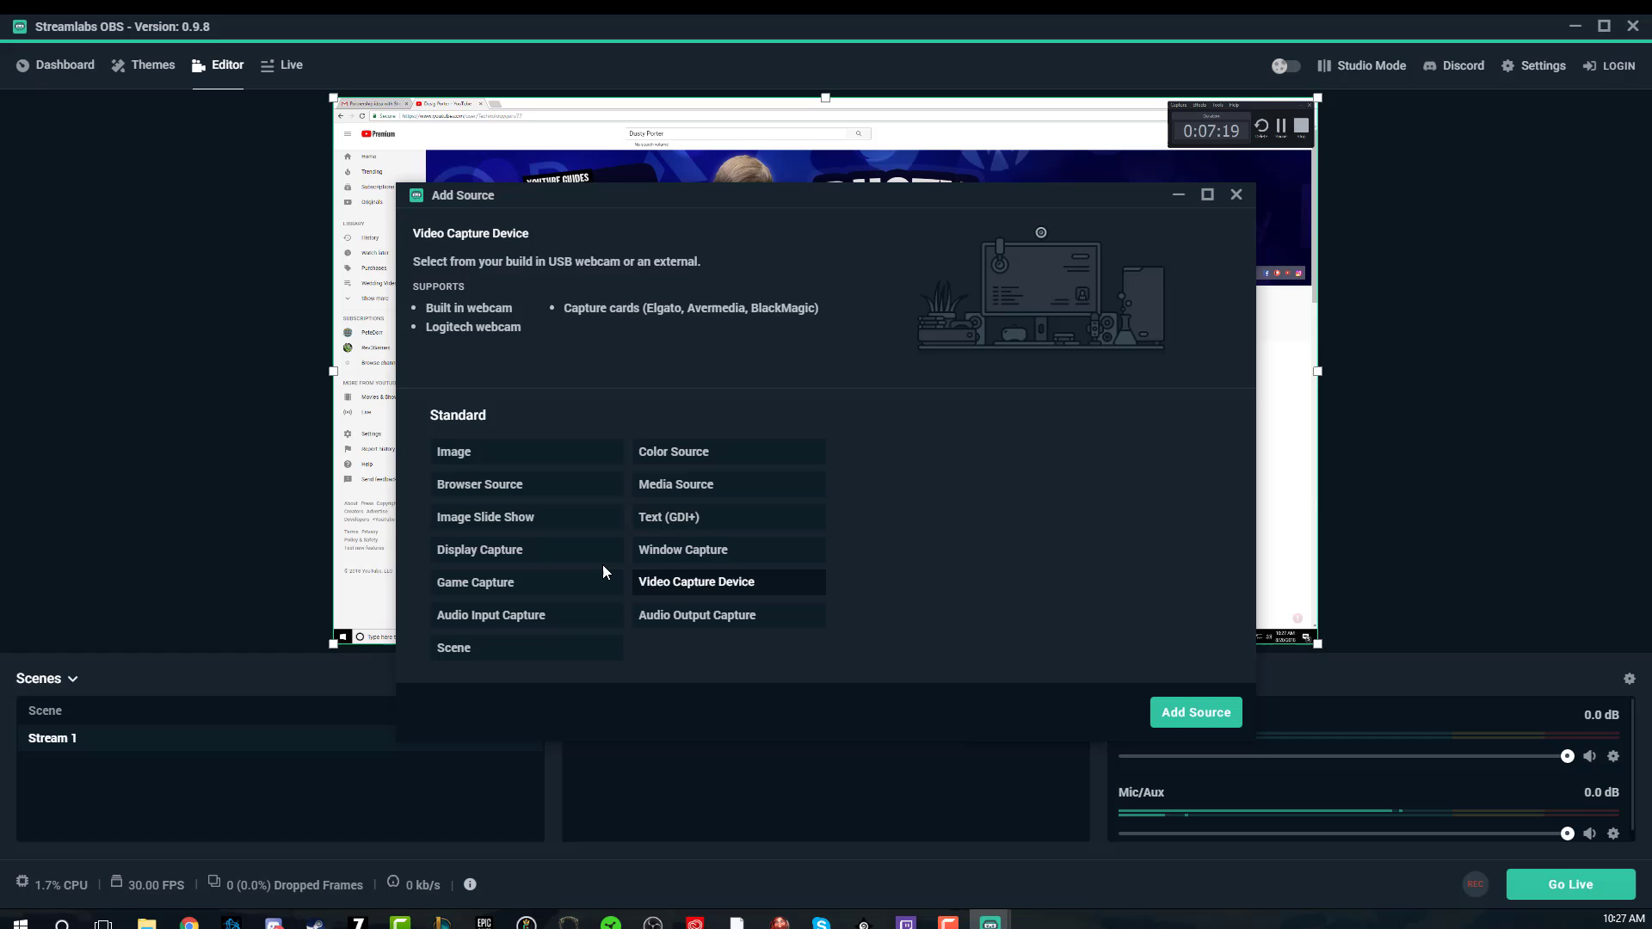
{"action": "left_click", "coordinate": [1191, 713]}
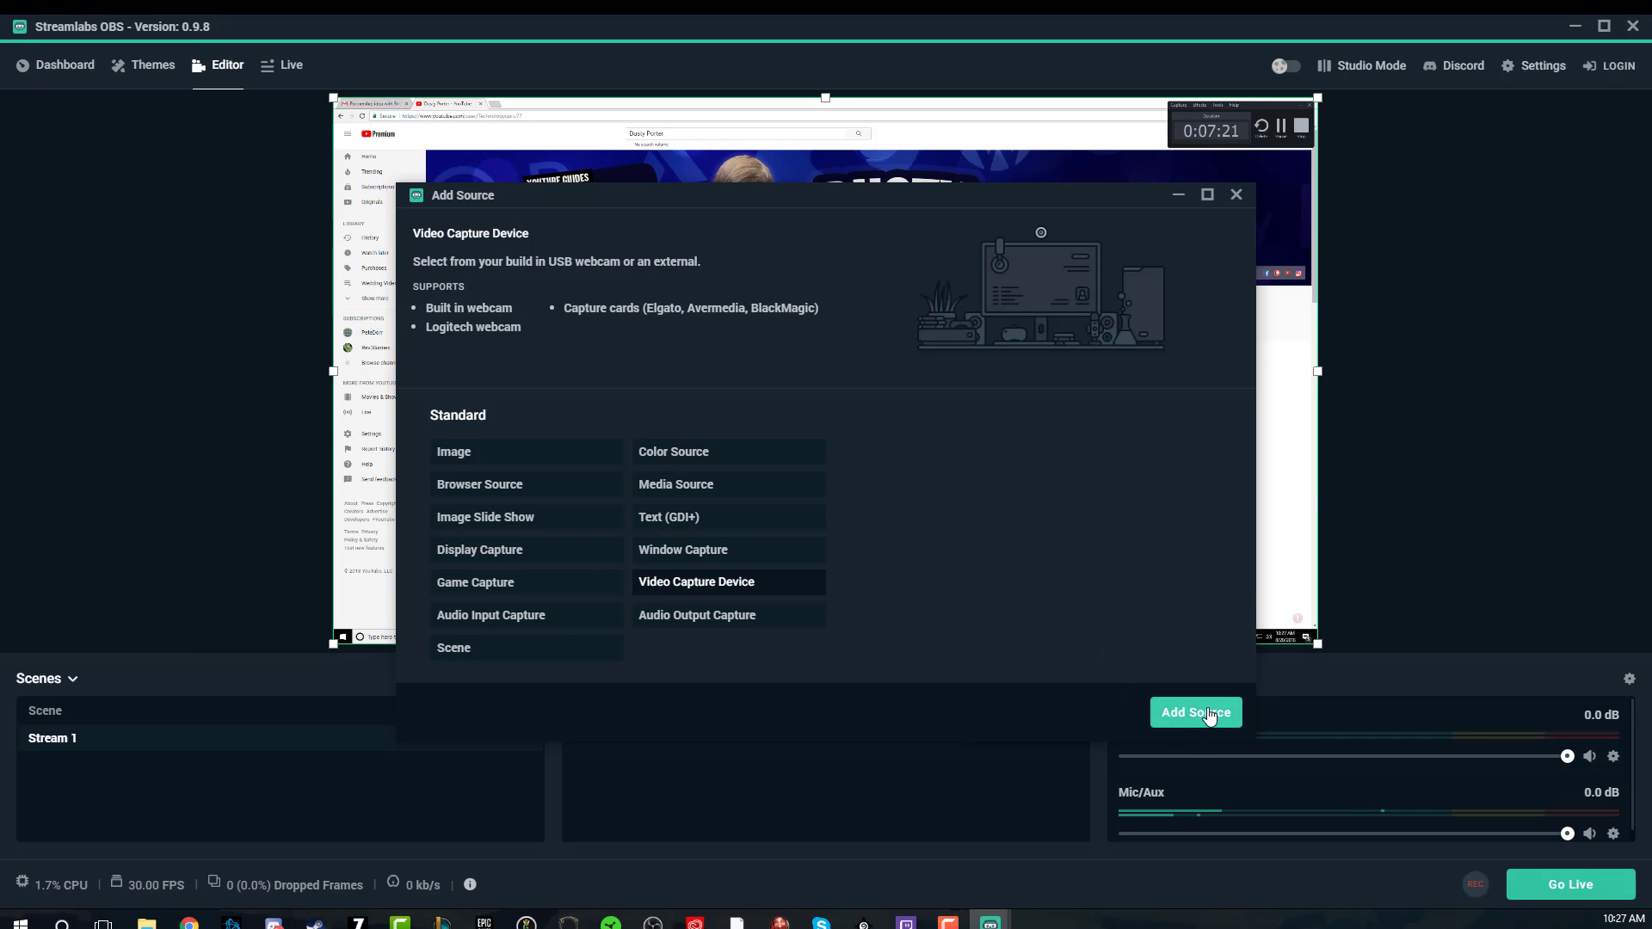
{"action": "left_click", "coordinate": [977, 542]}
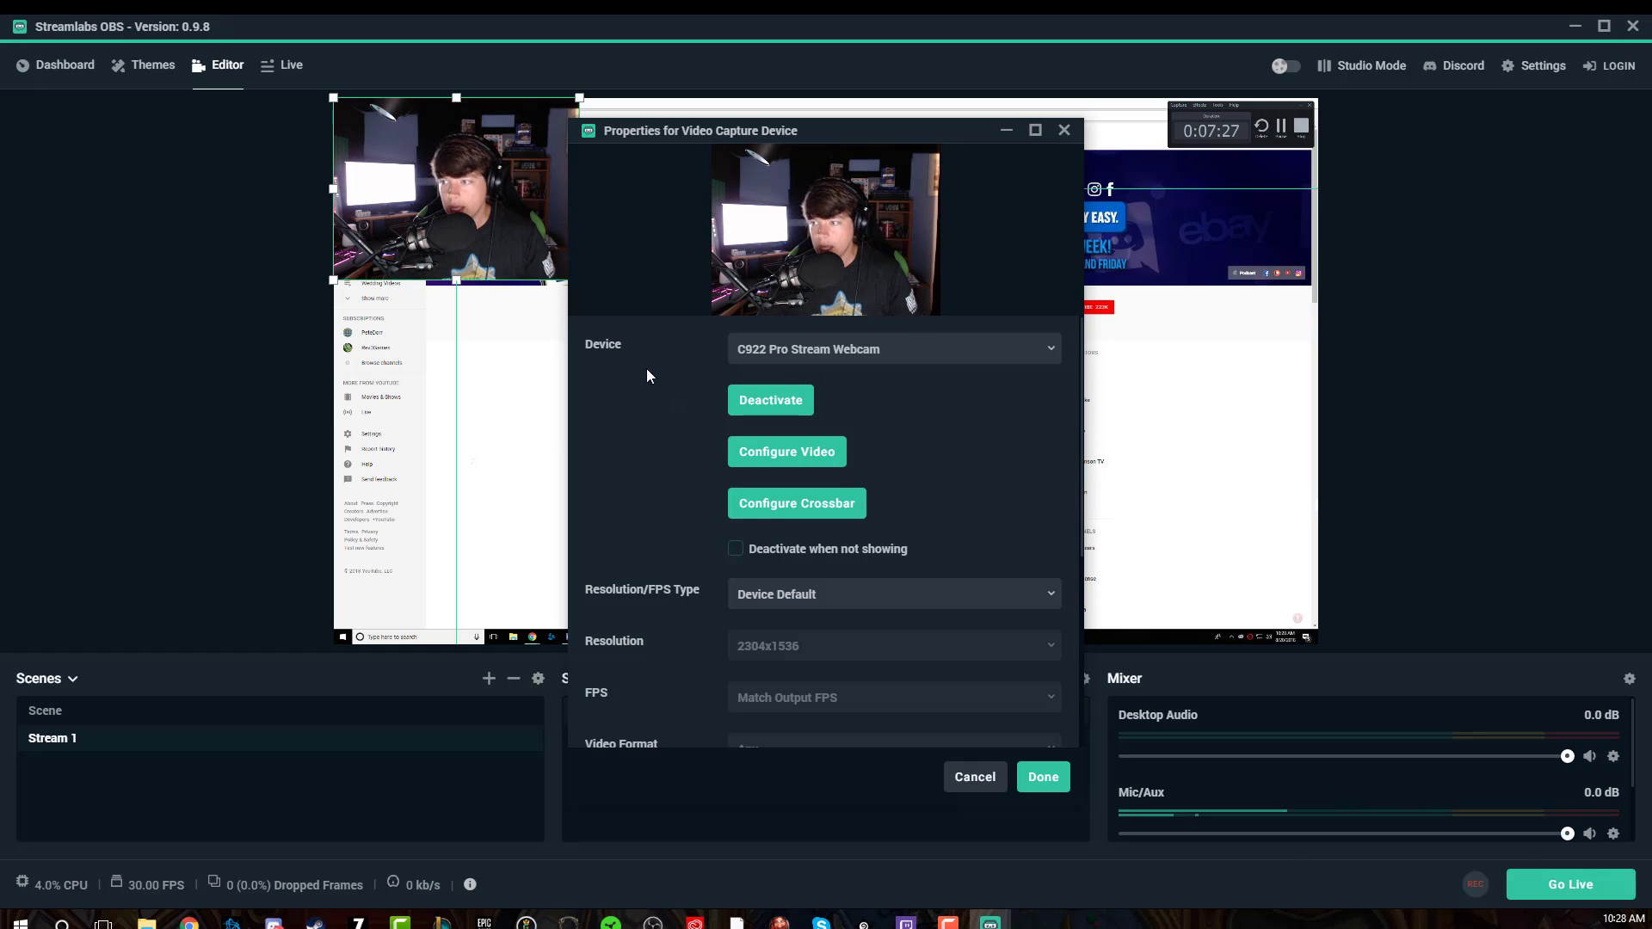
Choose C922 Pro Stream Webcam as the device and review its video configuration without changes
{"action": "left_click", "coordinate": [781, 353]}
{"action": "left_click", "coordinate": [780, 378]}
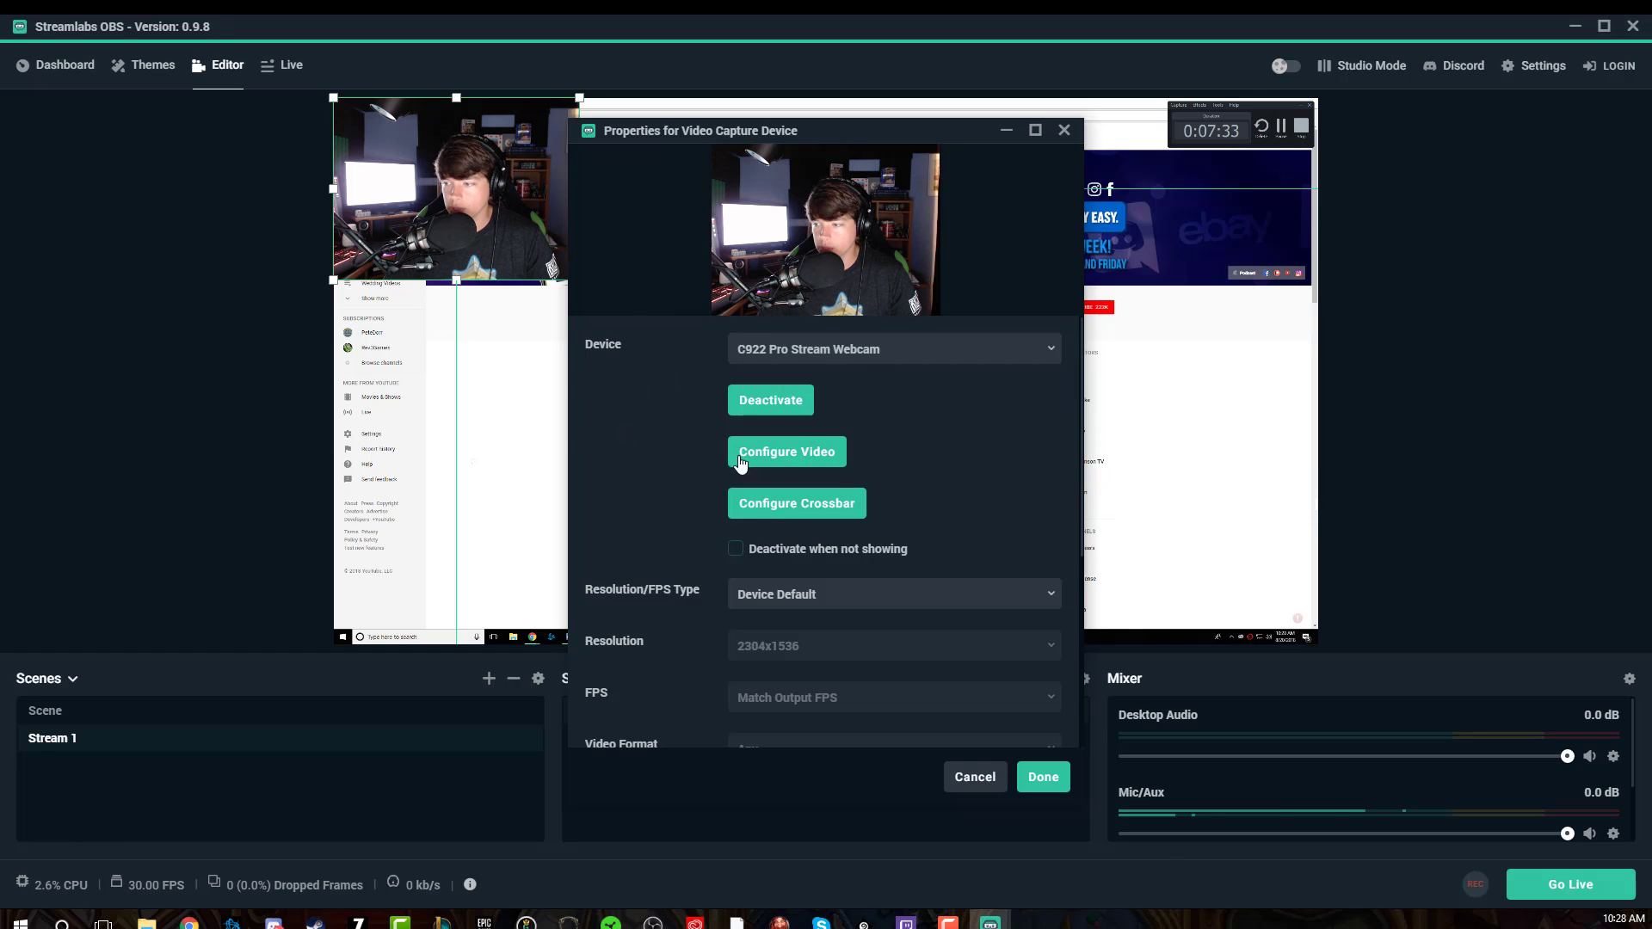
{"action": "scroll", "coordinate": [670, 446], "scroll_direction": "down", "scroll_amount": 5}
{"action": "scroll", "coordinate": [670, 449], "scroll_direction": "up", "scroll_amount": 5}
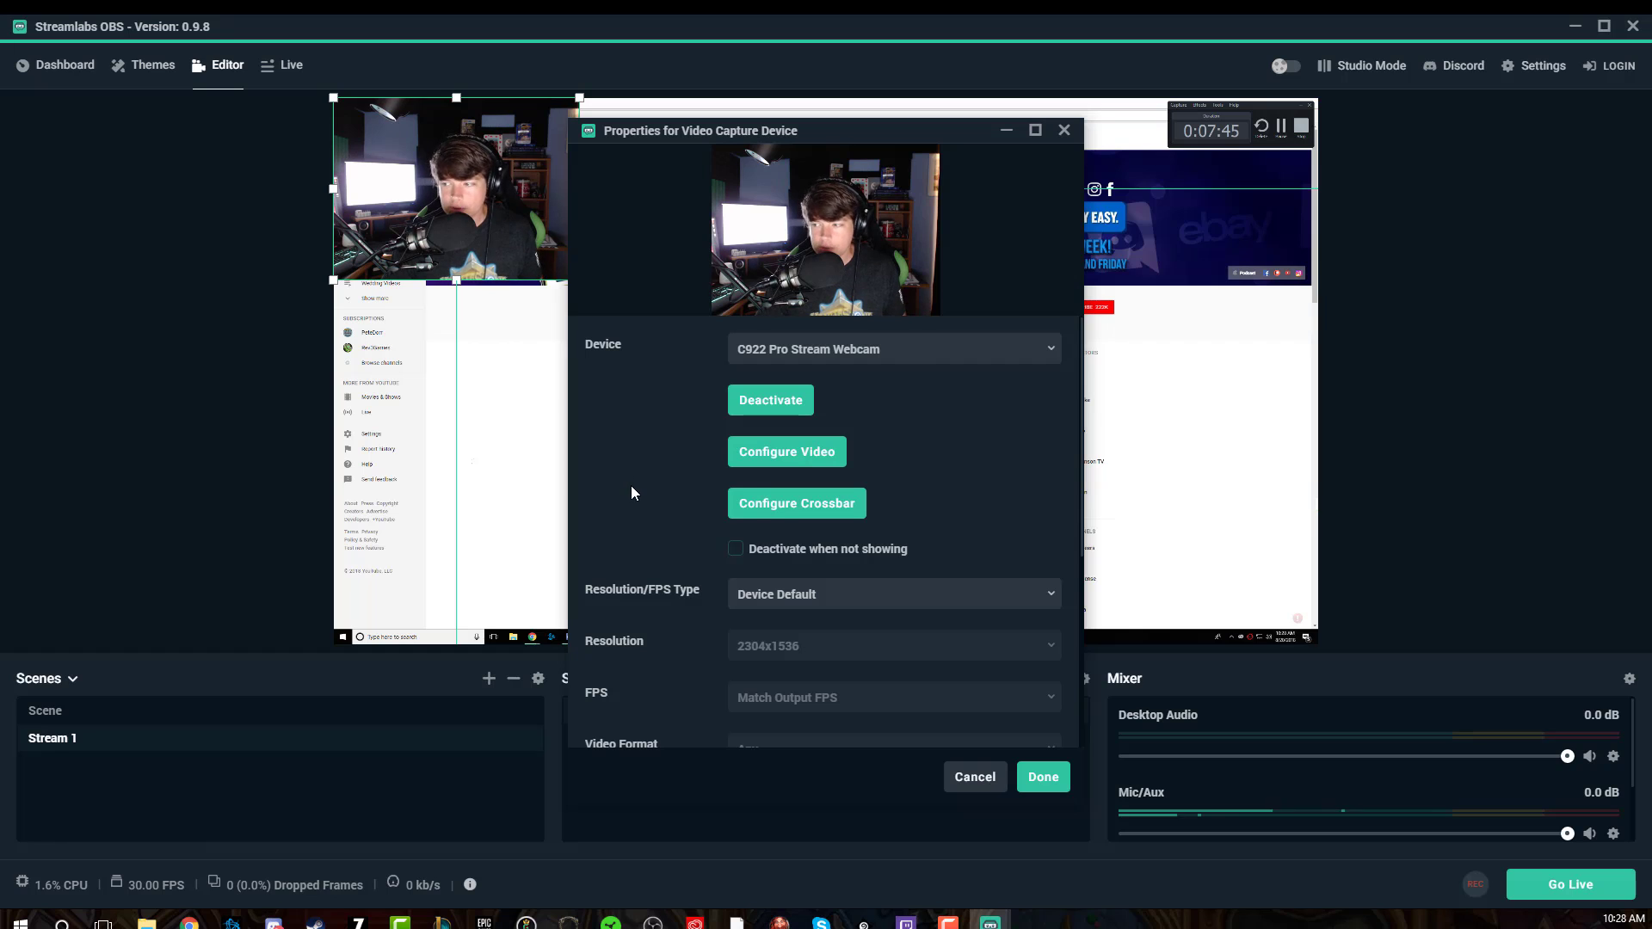
{"action": "scroll", "coordinate": [631, 482], "scroll_direction": "down", "scroll_amount": 1}
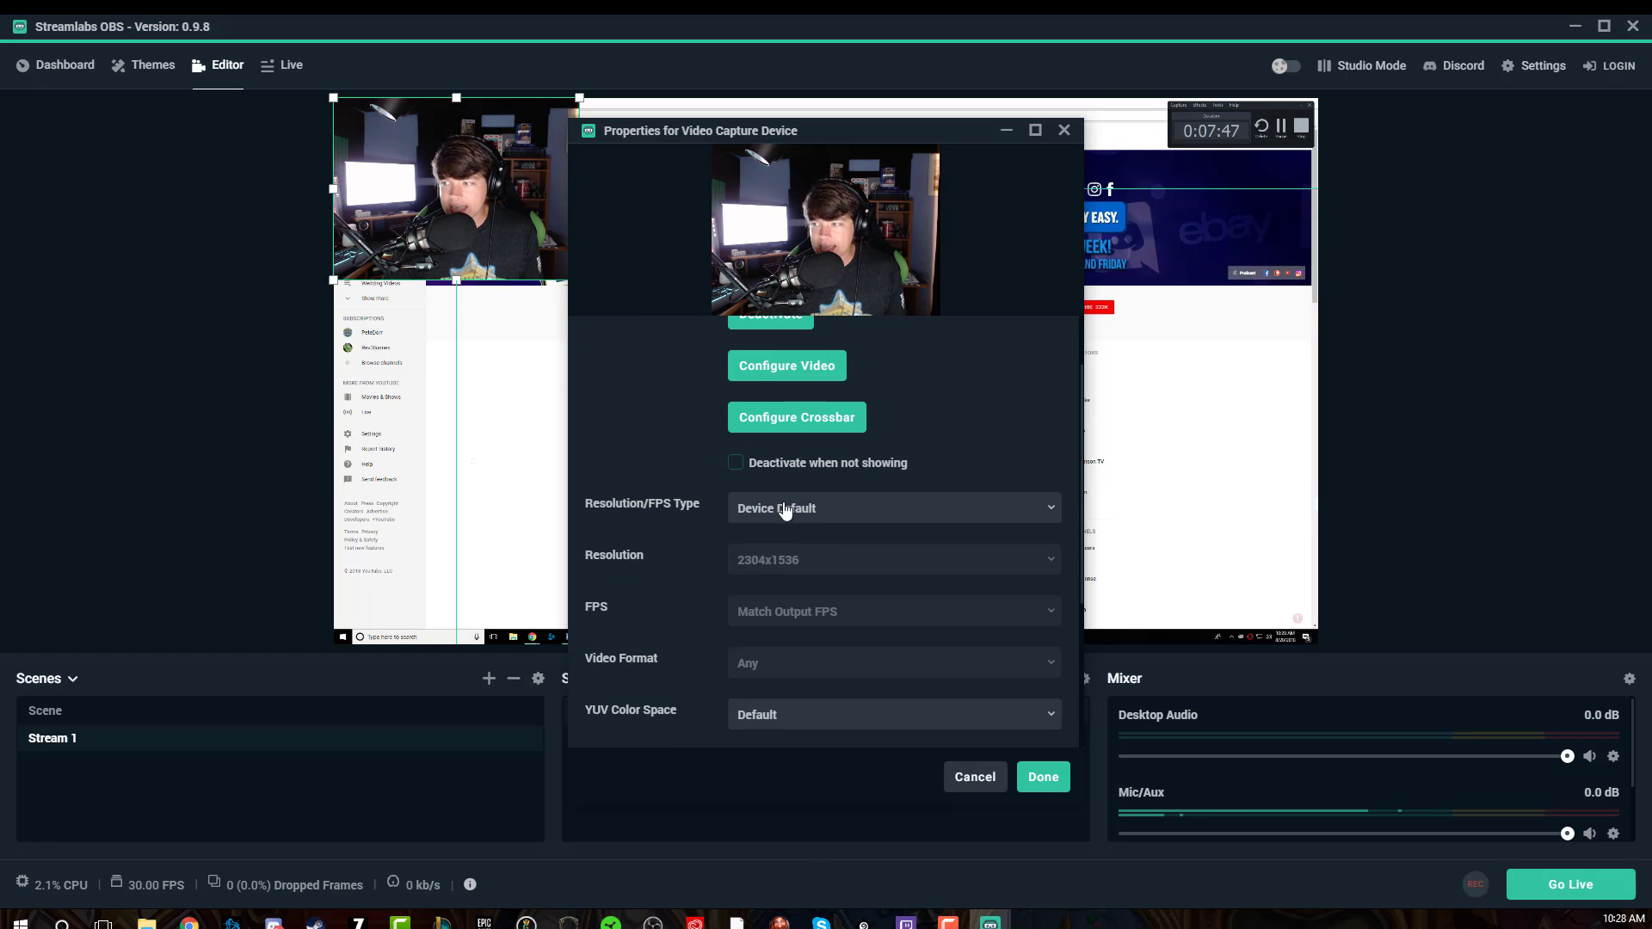
{"action": "left_click", "coordinate": [808, 365]}
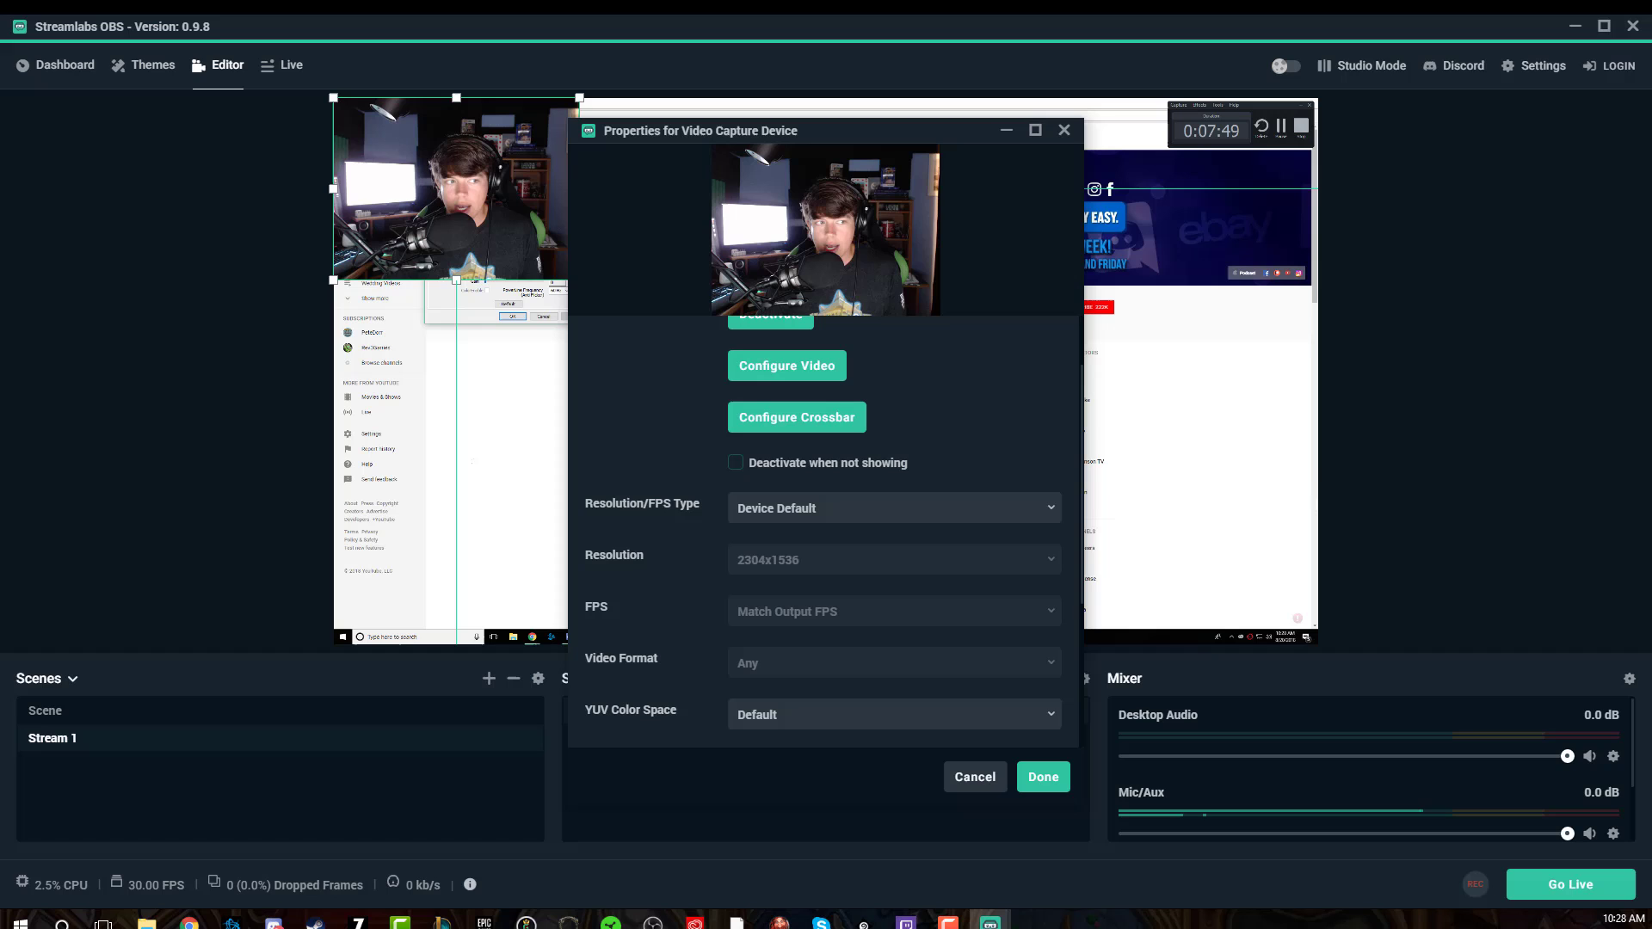
{"action": "left_click_drag", "start_coordinate": [722, 928], "coordinate": [564, 320]}
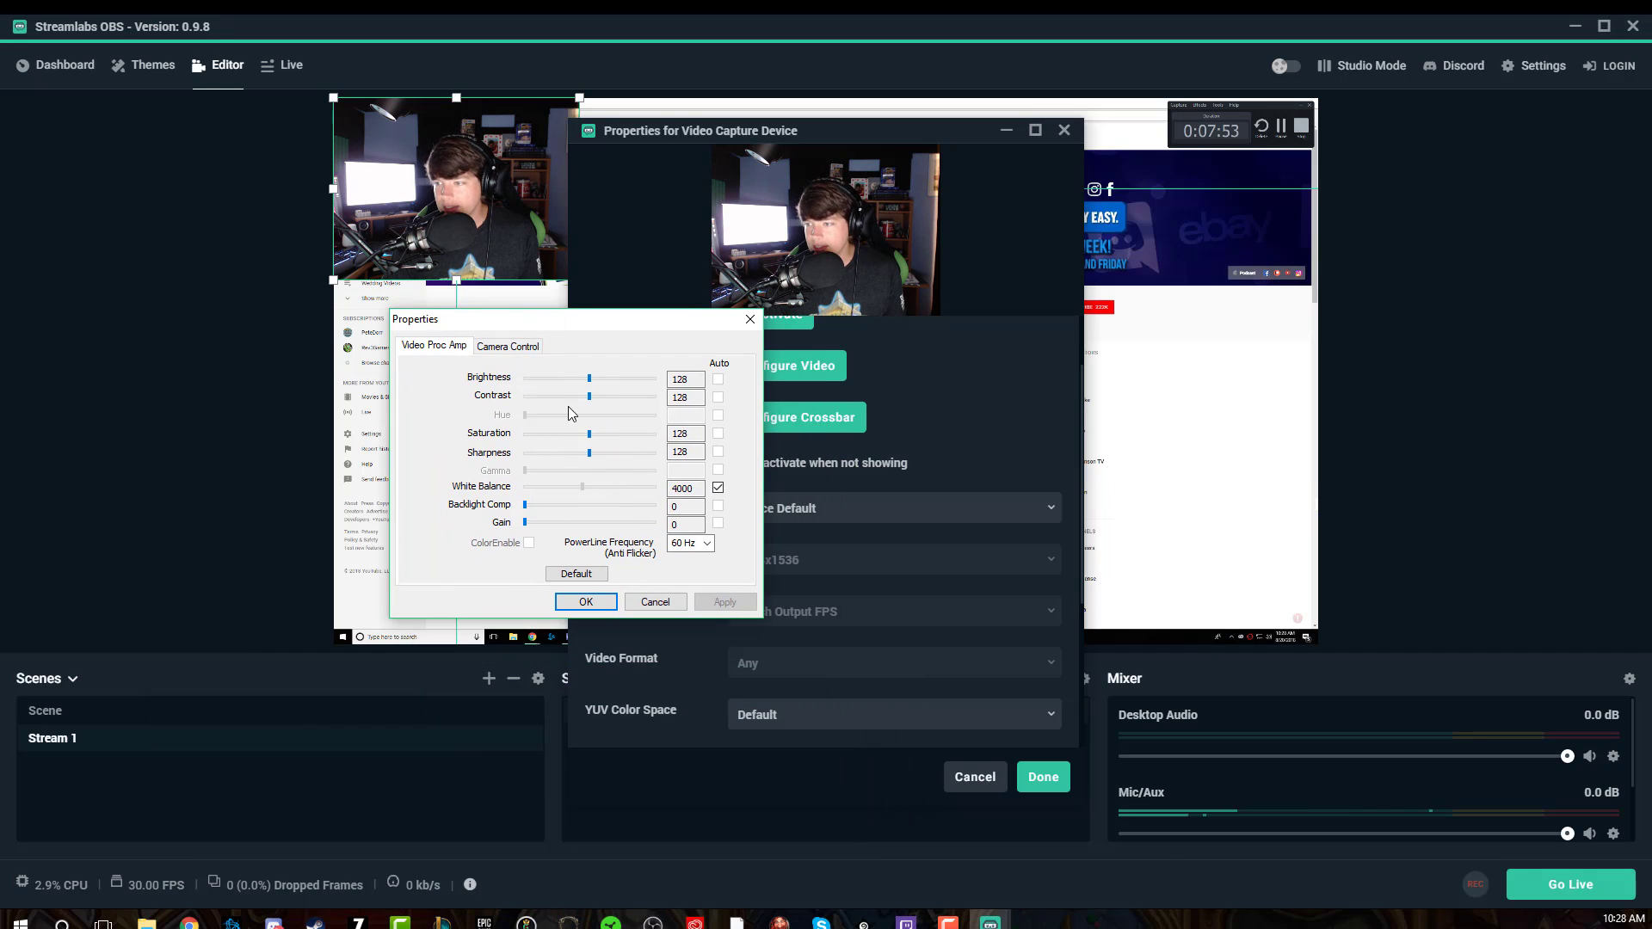
{"action": "left_click", "coordinate": [661, 605]}
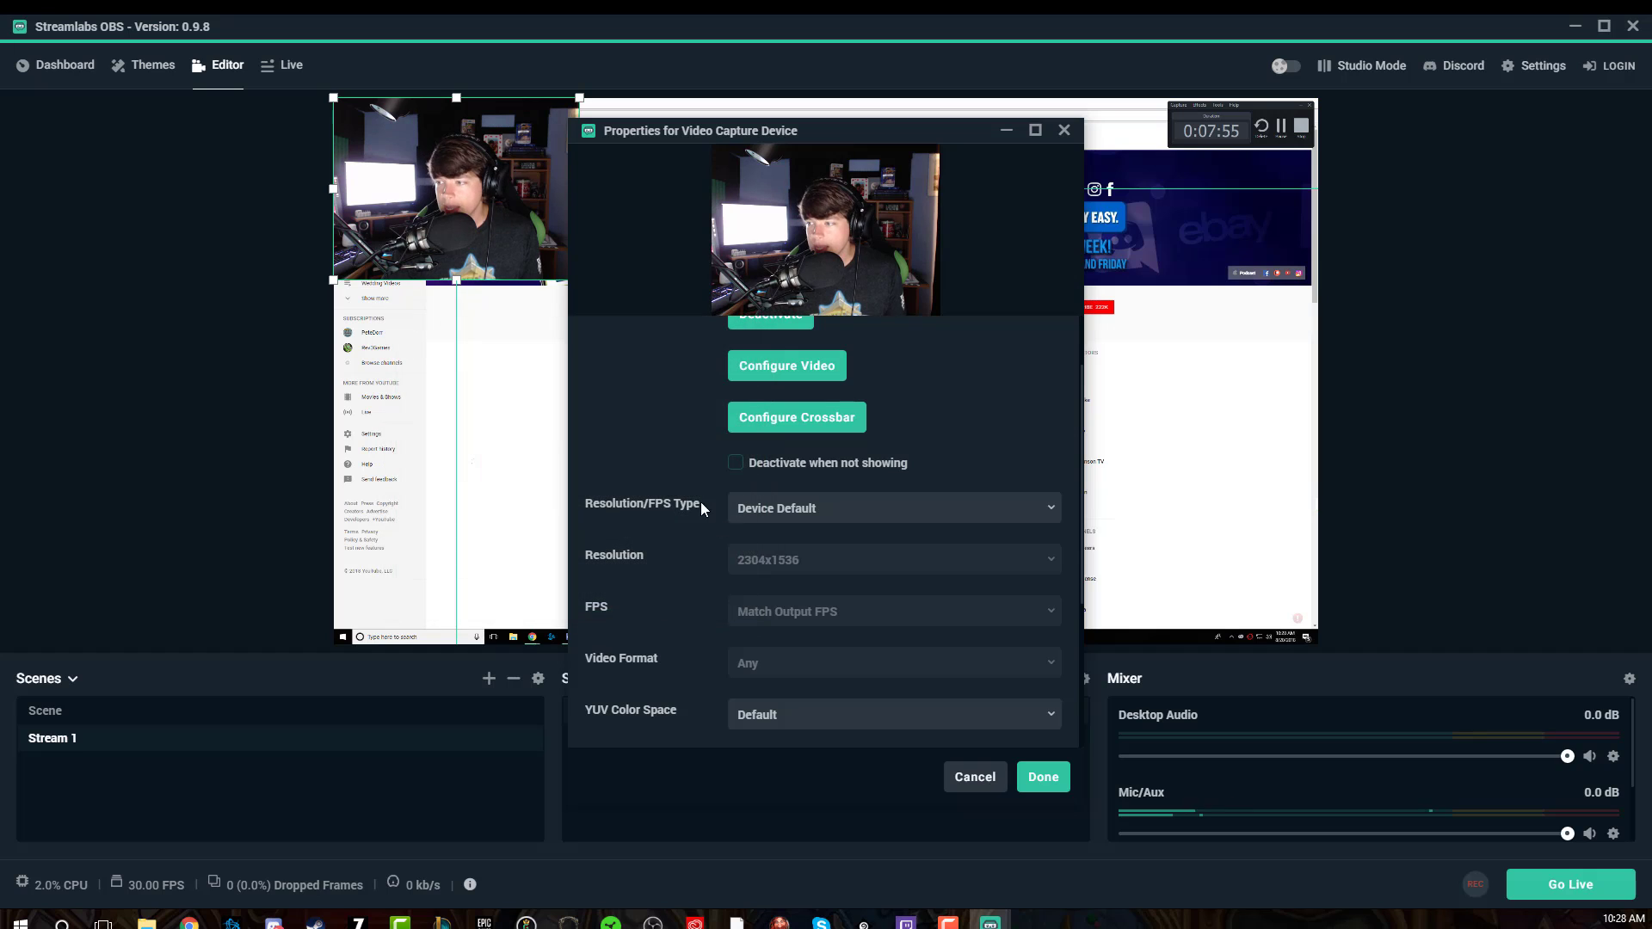
{"action": "scroll", "coordinate": [697, 497], "scroll_direction": "down", "scroll_amount": 3}
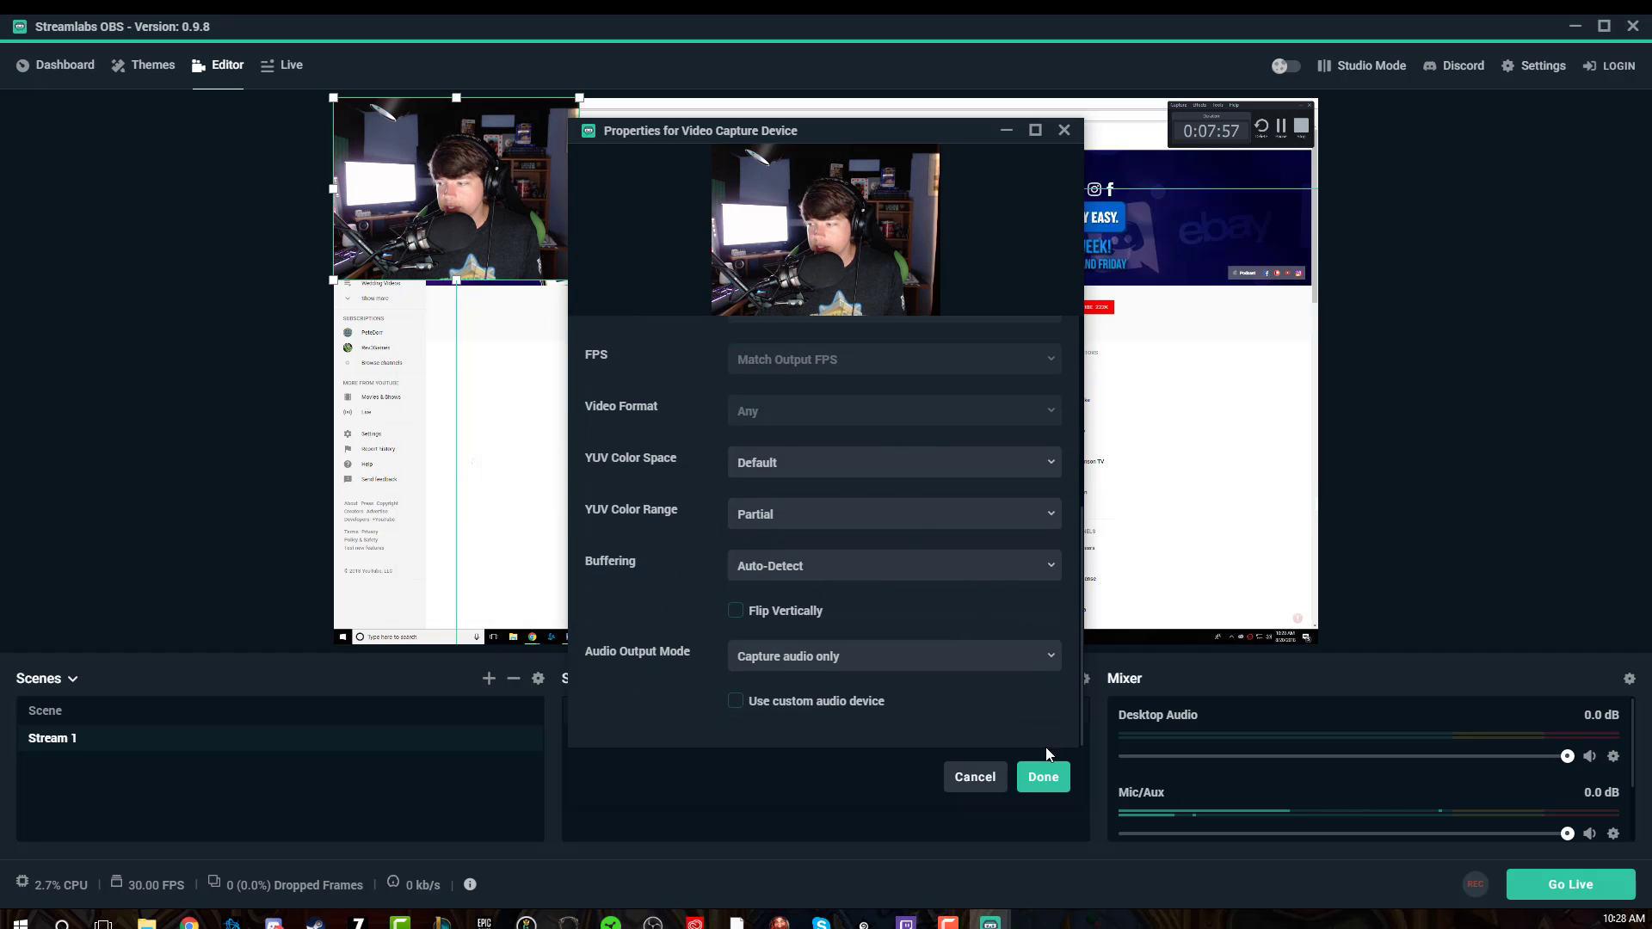
Close the webcam properties and move the webcam feed to the bottom-left corner of the preview
{"action": "left_click", "coordinate": [1043, 778]}
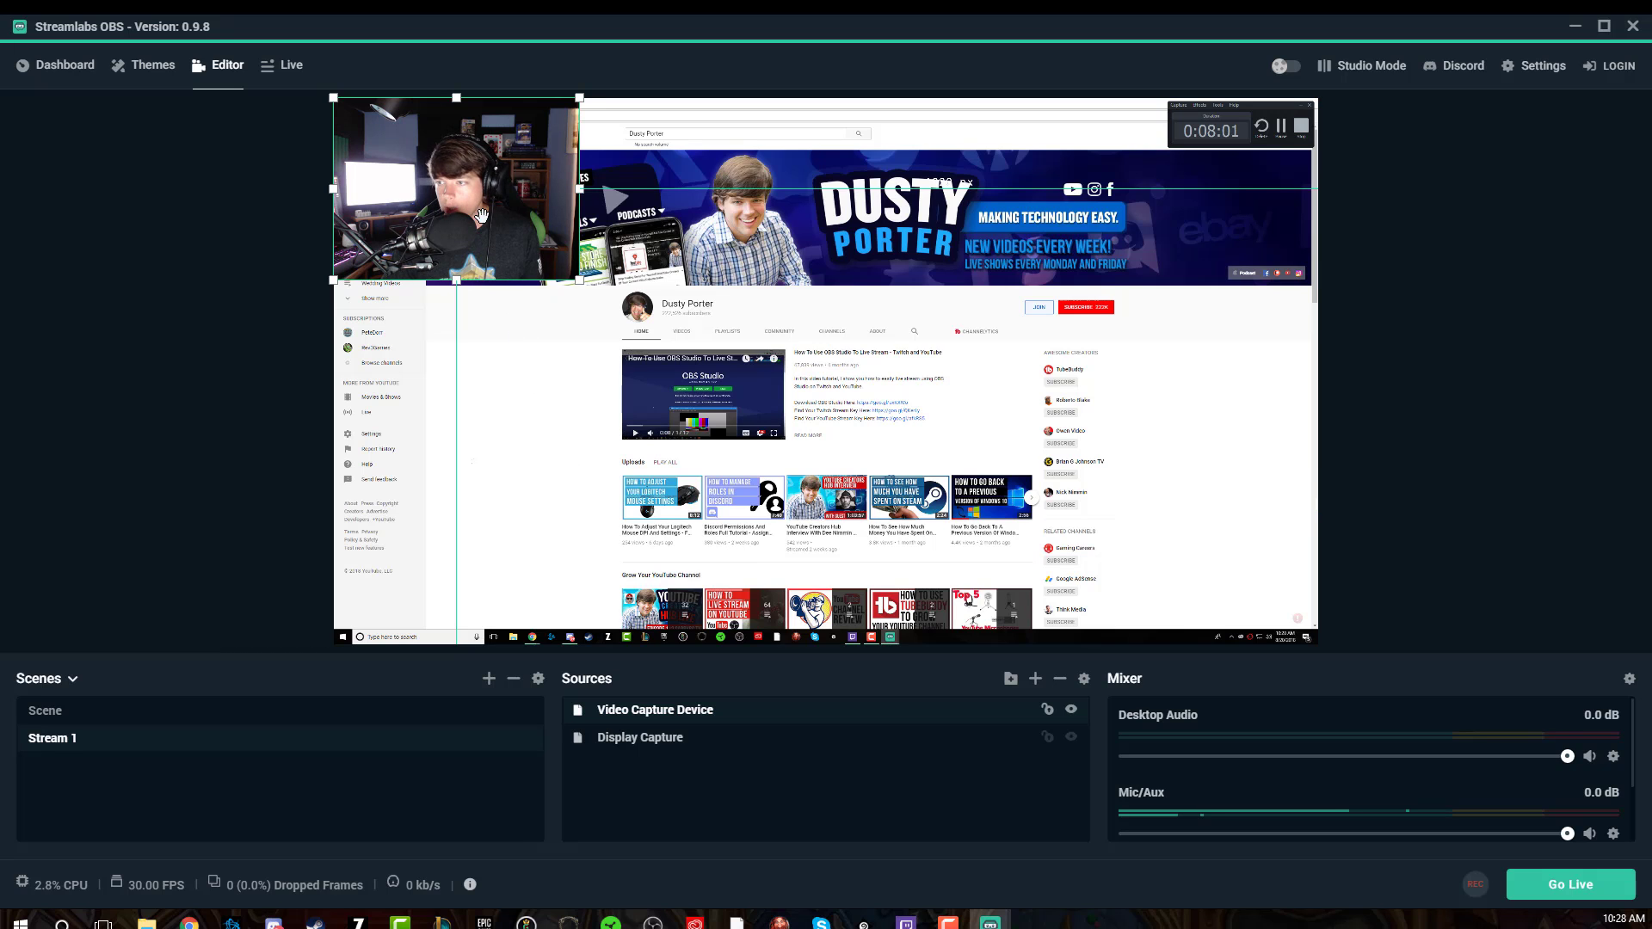
{"action": "left_click_drag", "start_coordinate": [449, 158], "coordinate": [427, 531]}
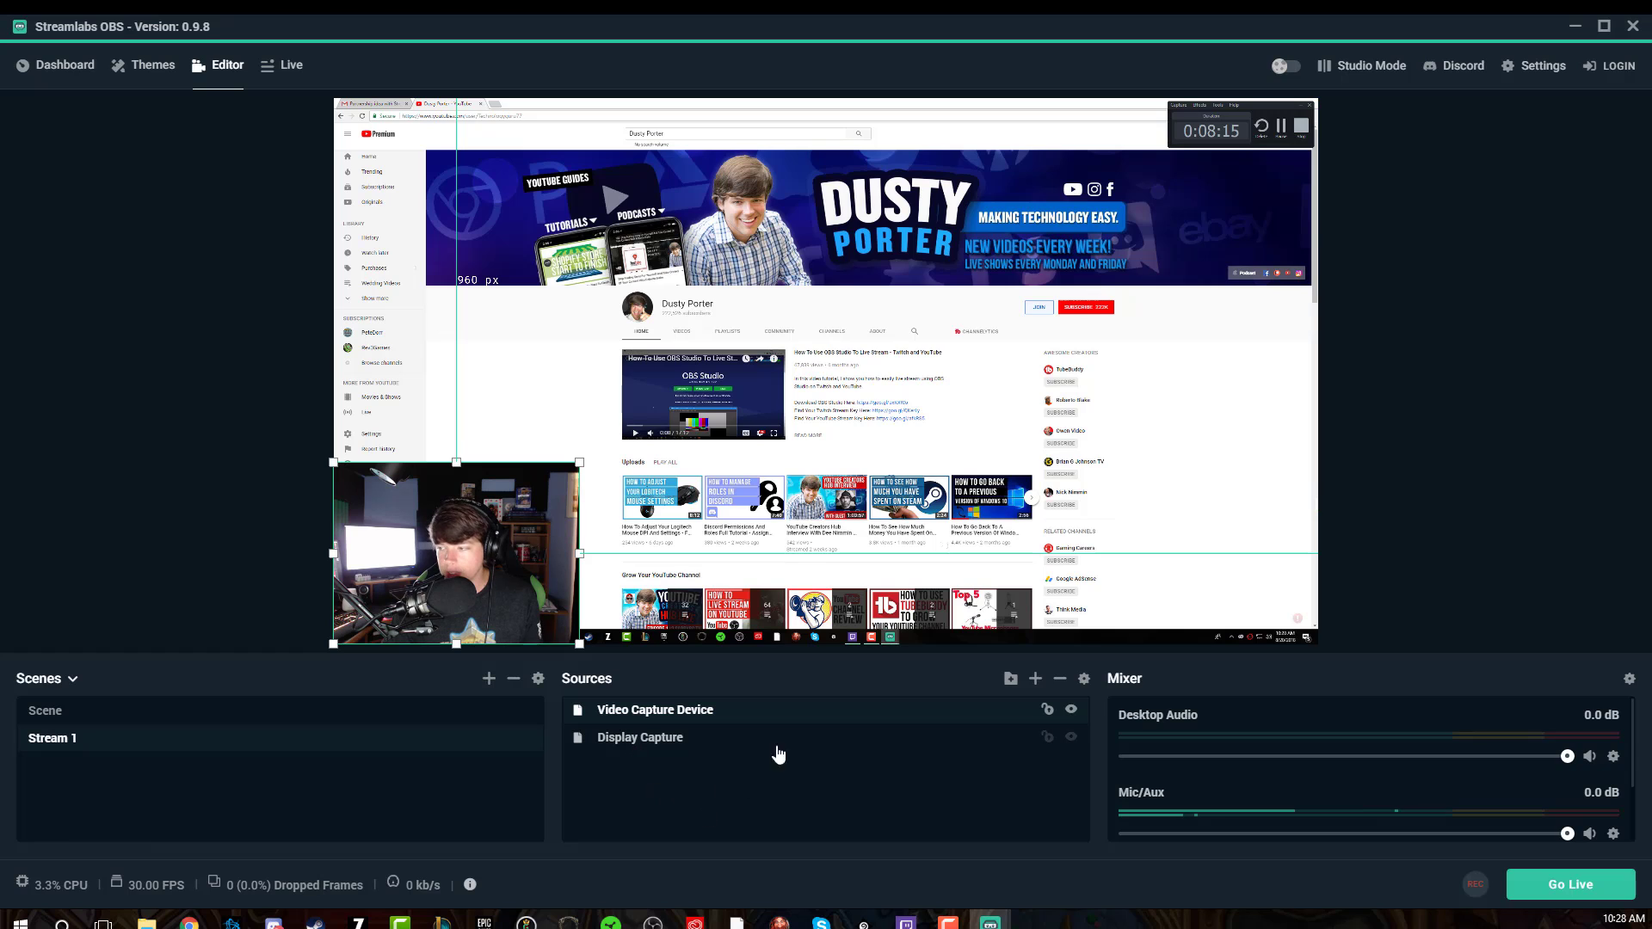
{"action": "left_click", "coordinate": [1036, 686]}
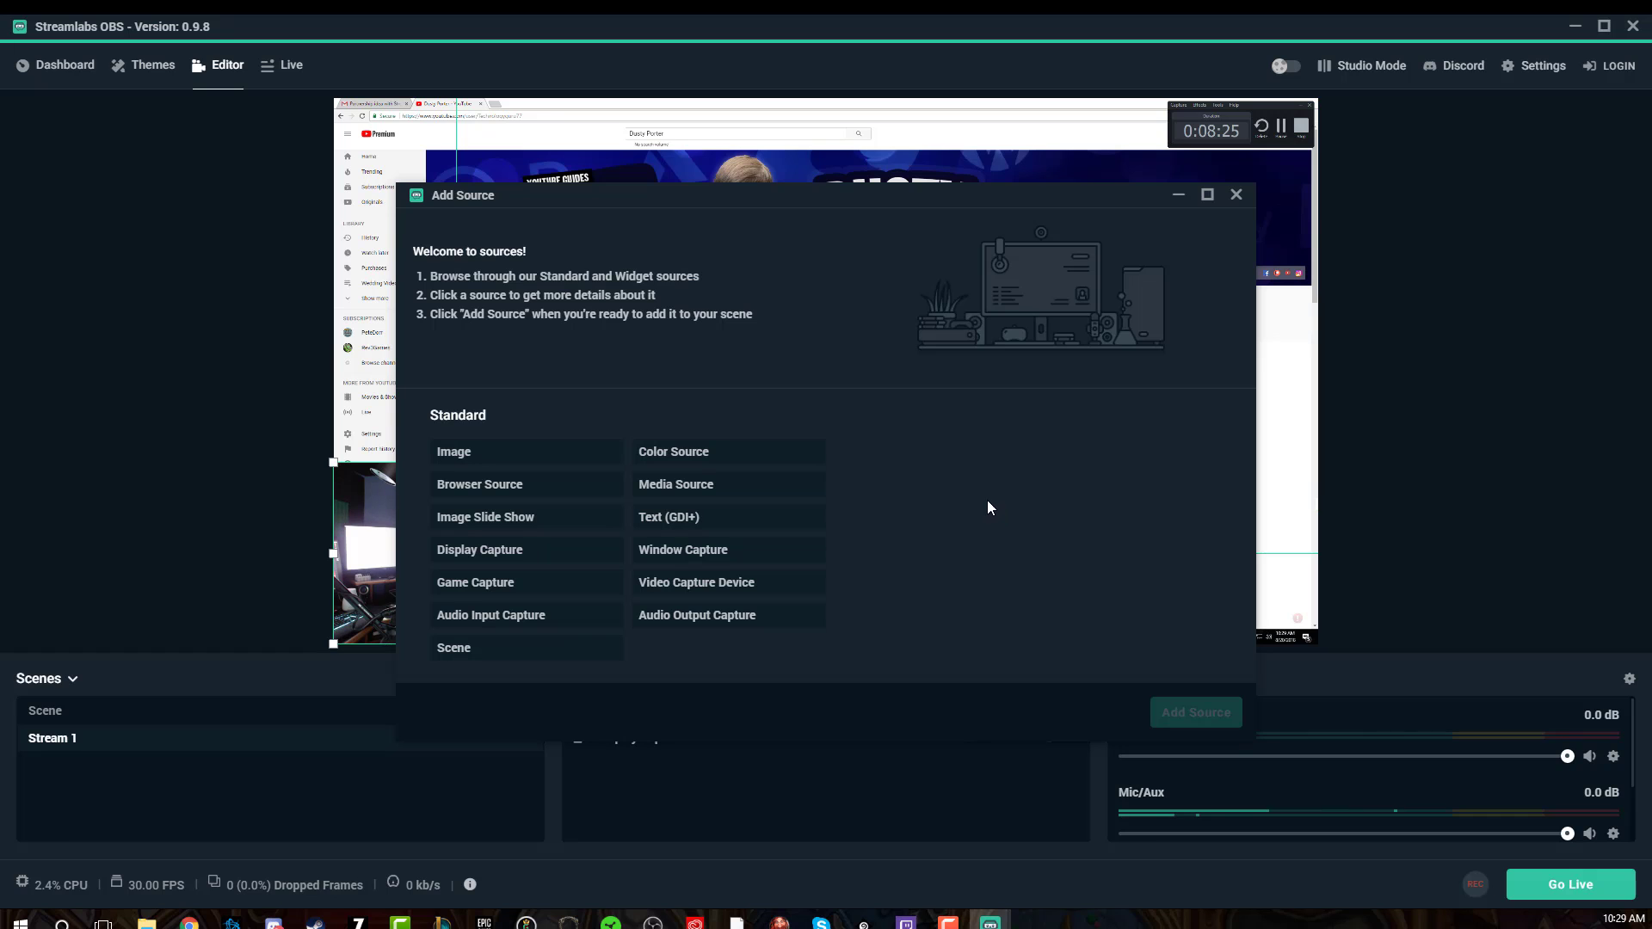
{"action": "left_click", "coordinate": [1237, 196]}
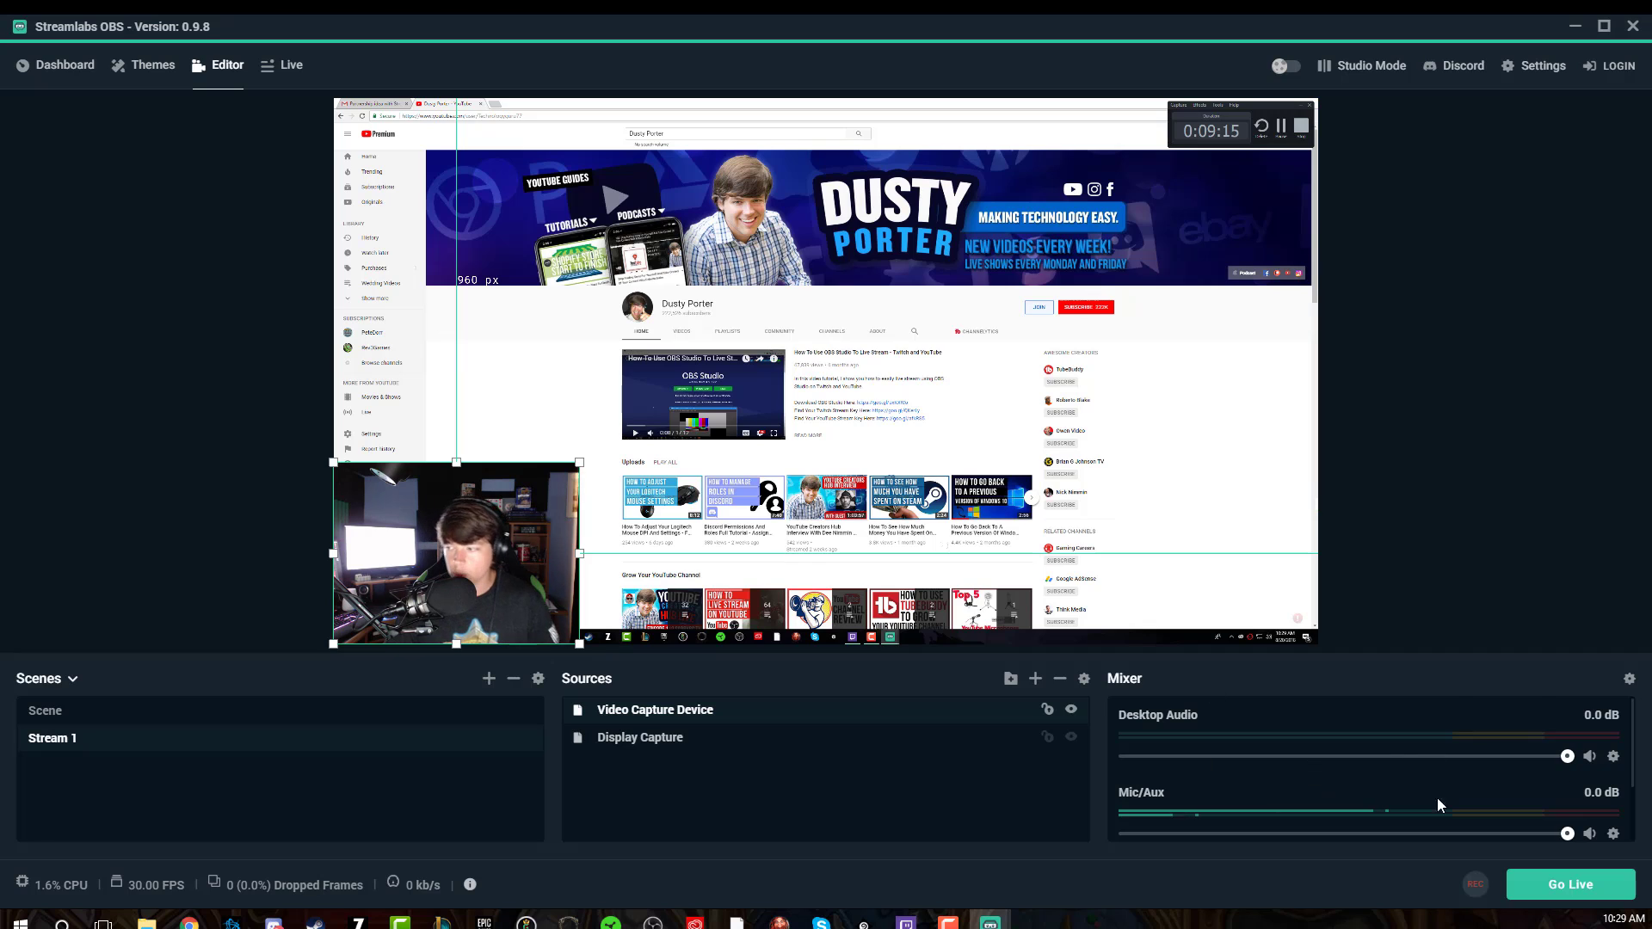
Set Desktop Audio volume to 50% (-20.0 dB) in Advanced Audio Settings
{"action": "left_click", "coordinate": [1628, 682]}
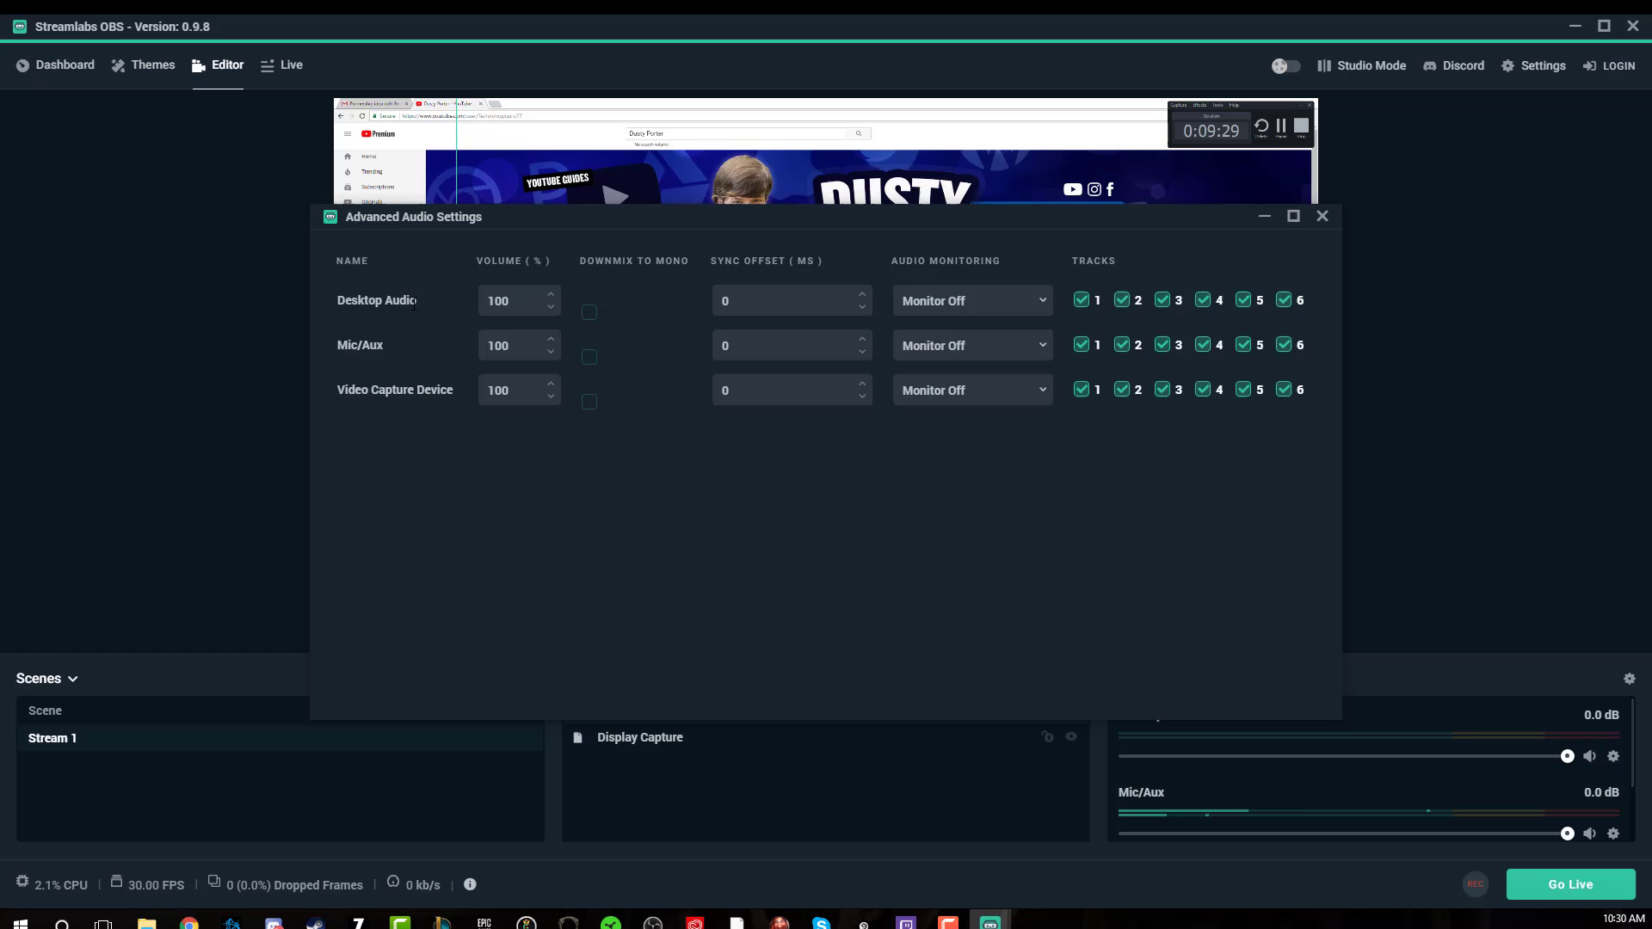
{"action": "double_click", "coordinate": [509, 301]}
{"action": "type", "text": "50"}
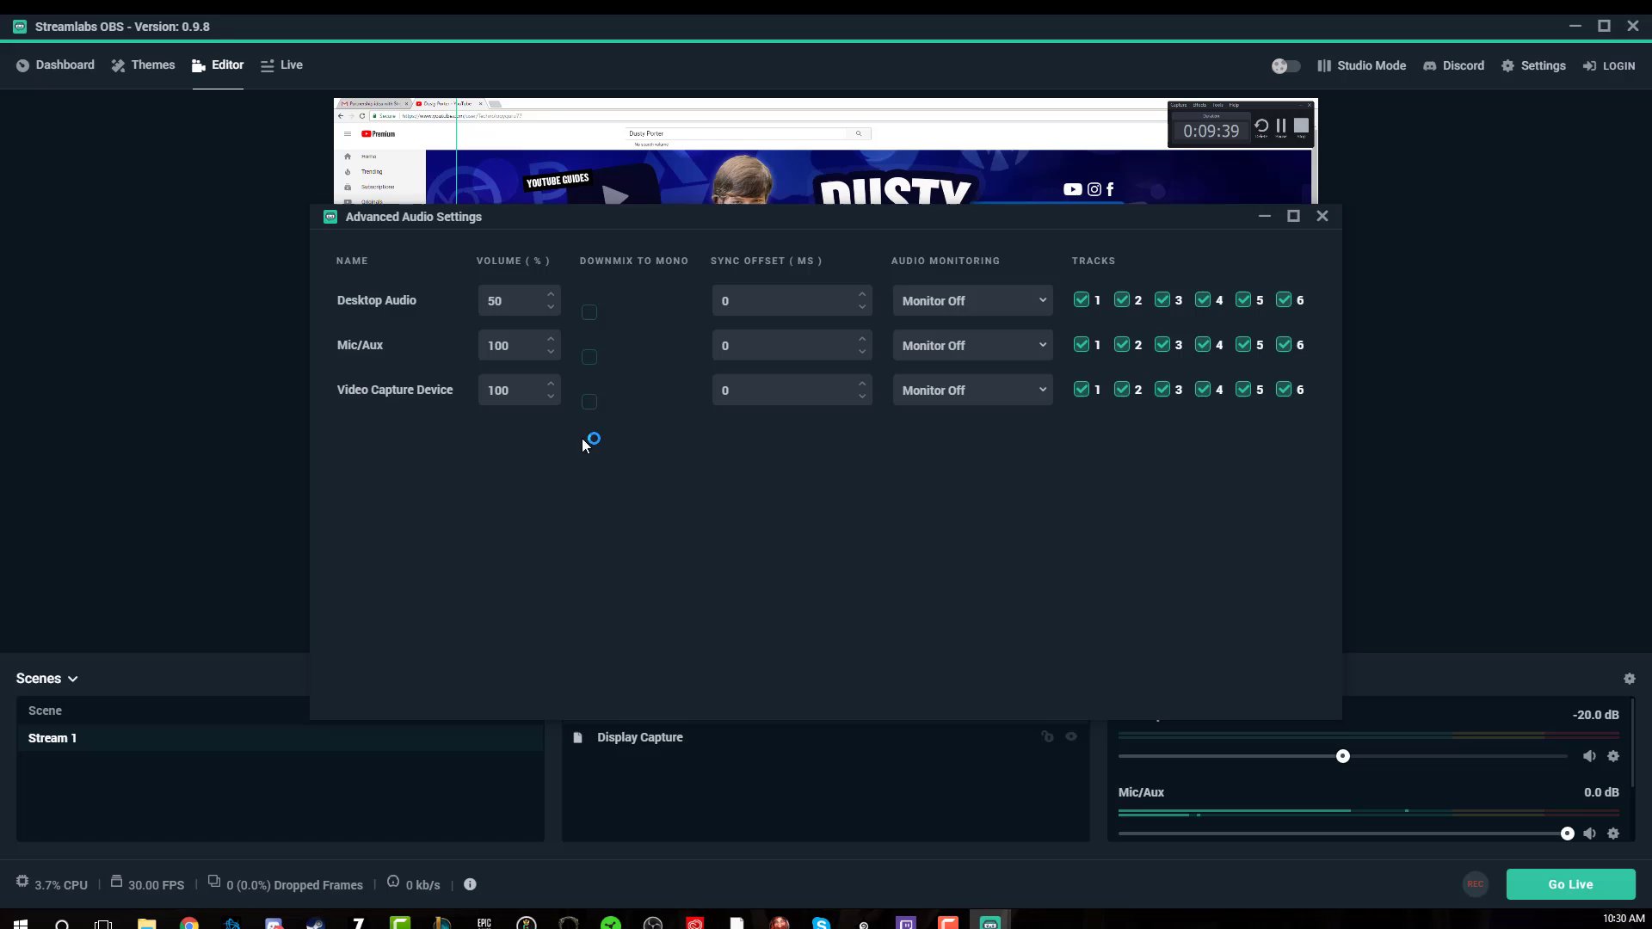
{"action": "left_click", "coordinate": [1321, 216]}
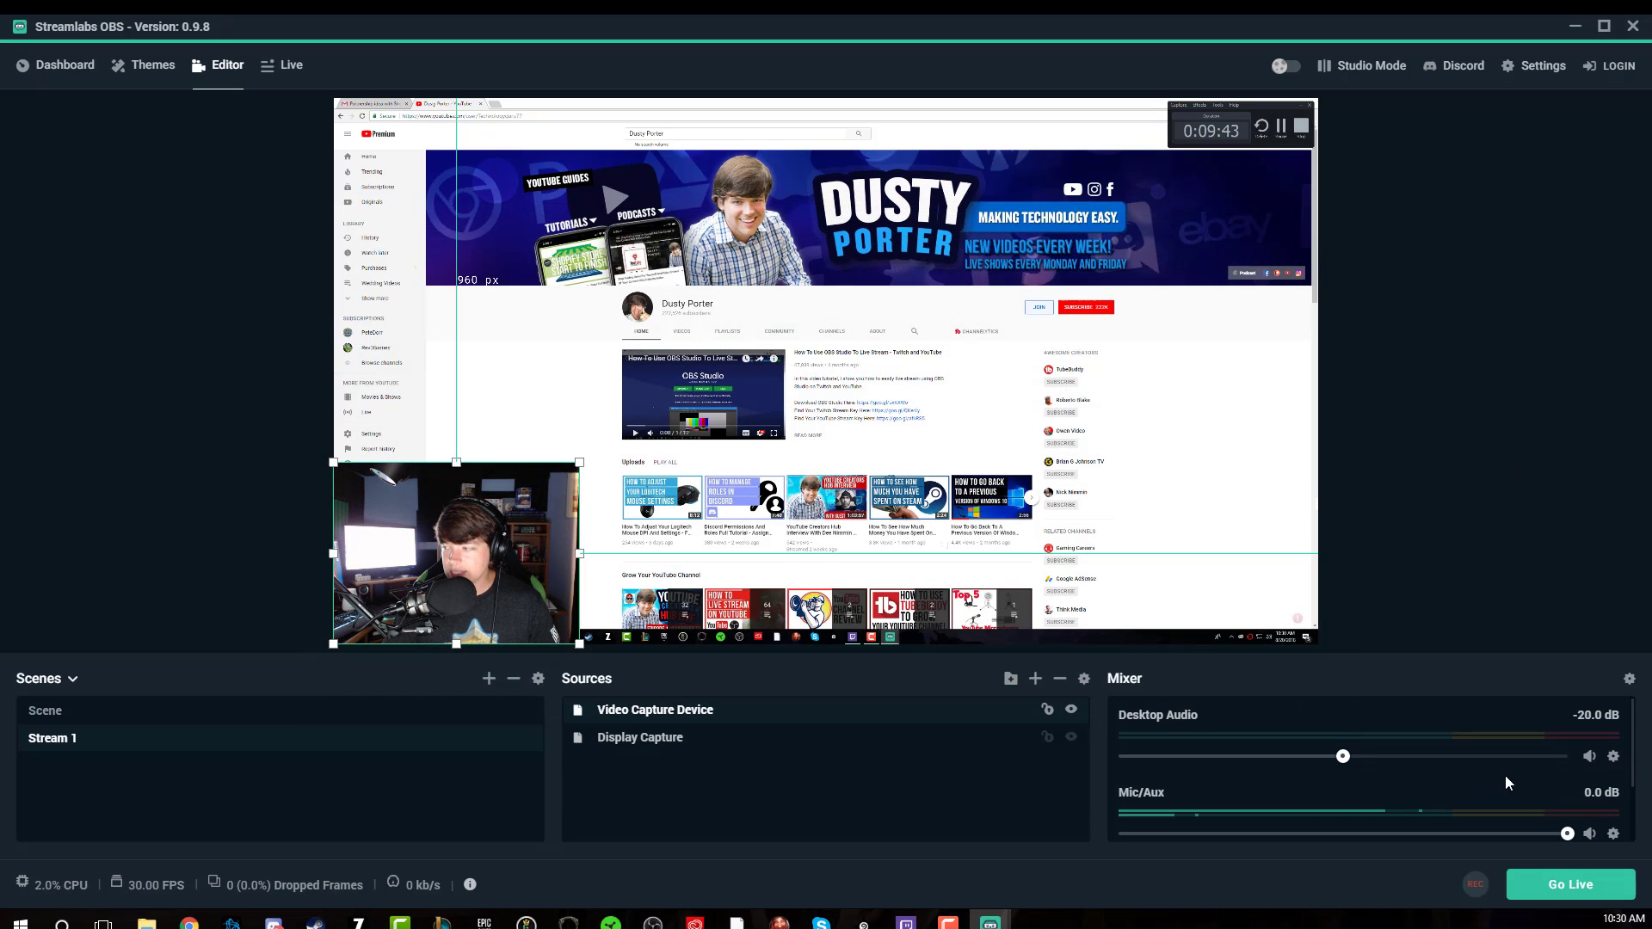
Switch the Desktop Audio device to Speakers (2- Realtek High Definition Audio)
{"action": "left_click", "coordinate": [1613, 757]}
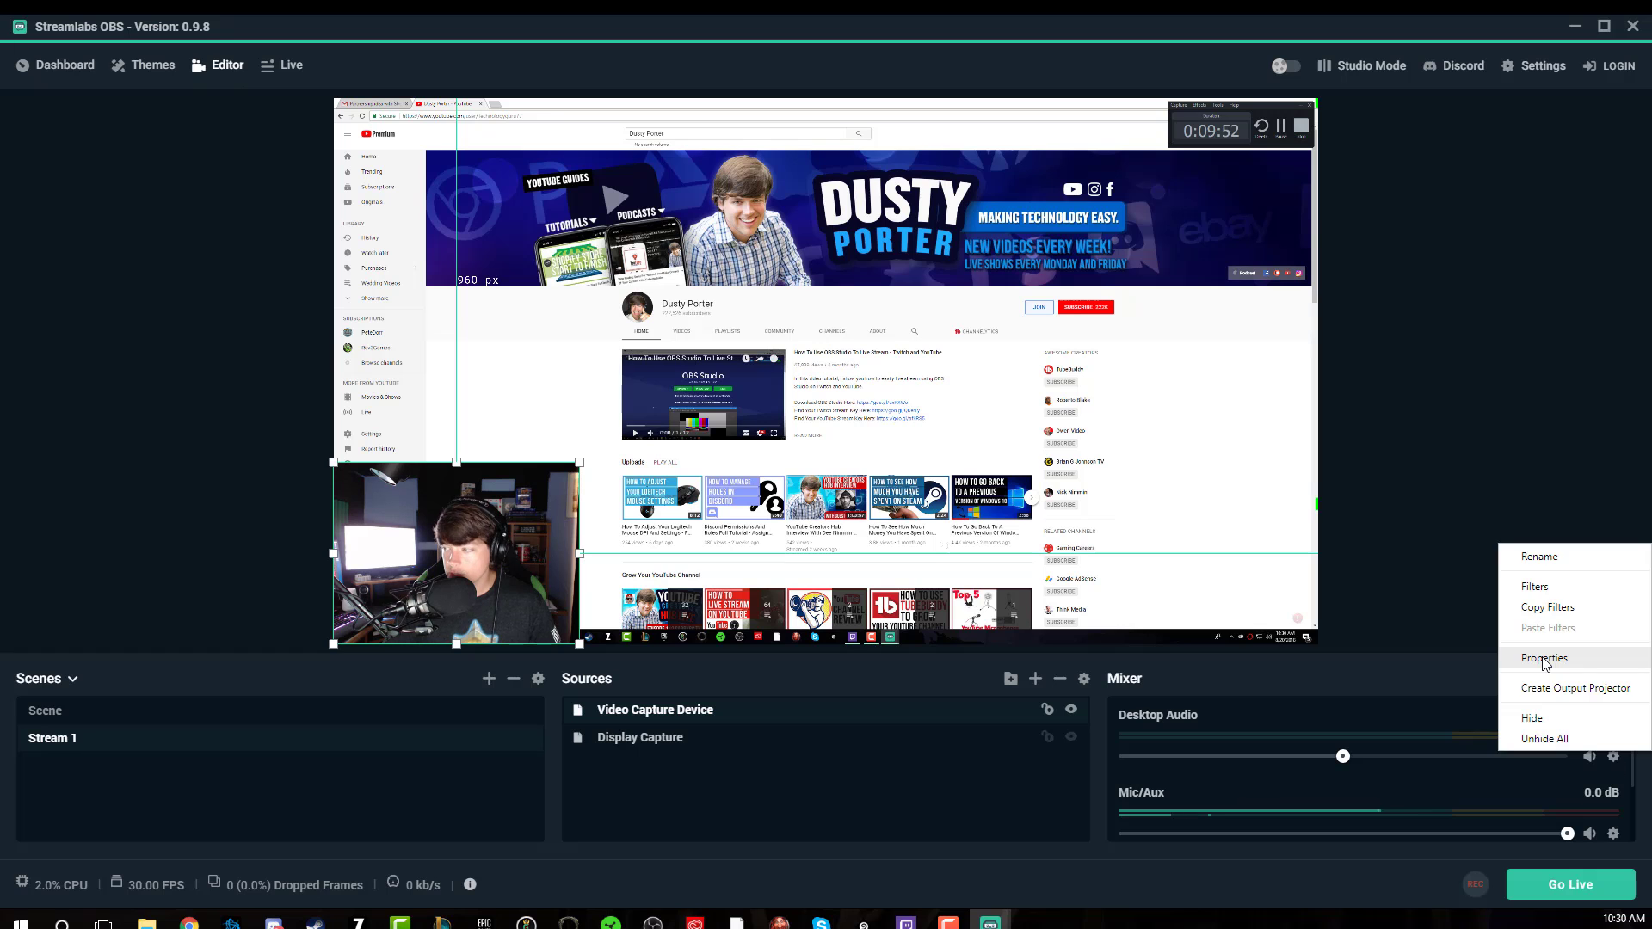
{"action": "left_click", "coordinate": [1540, 658]}
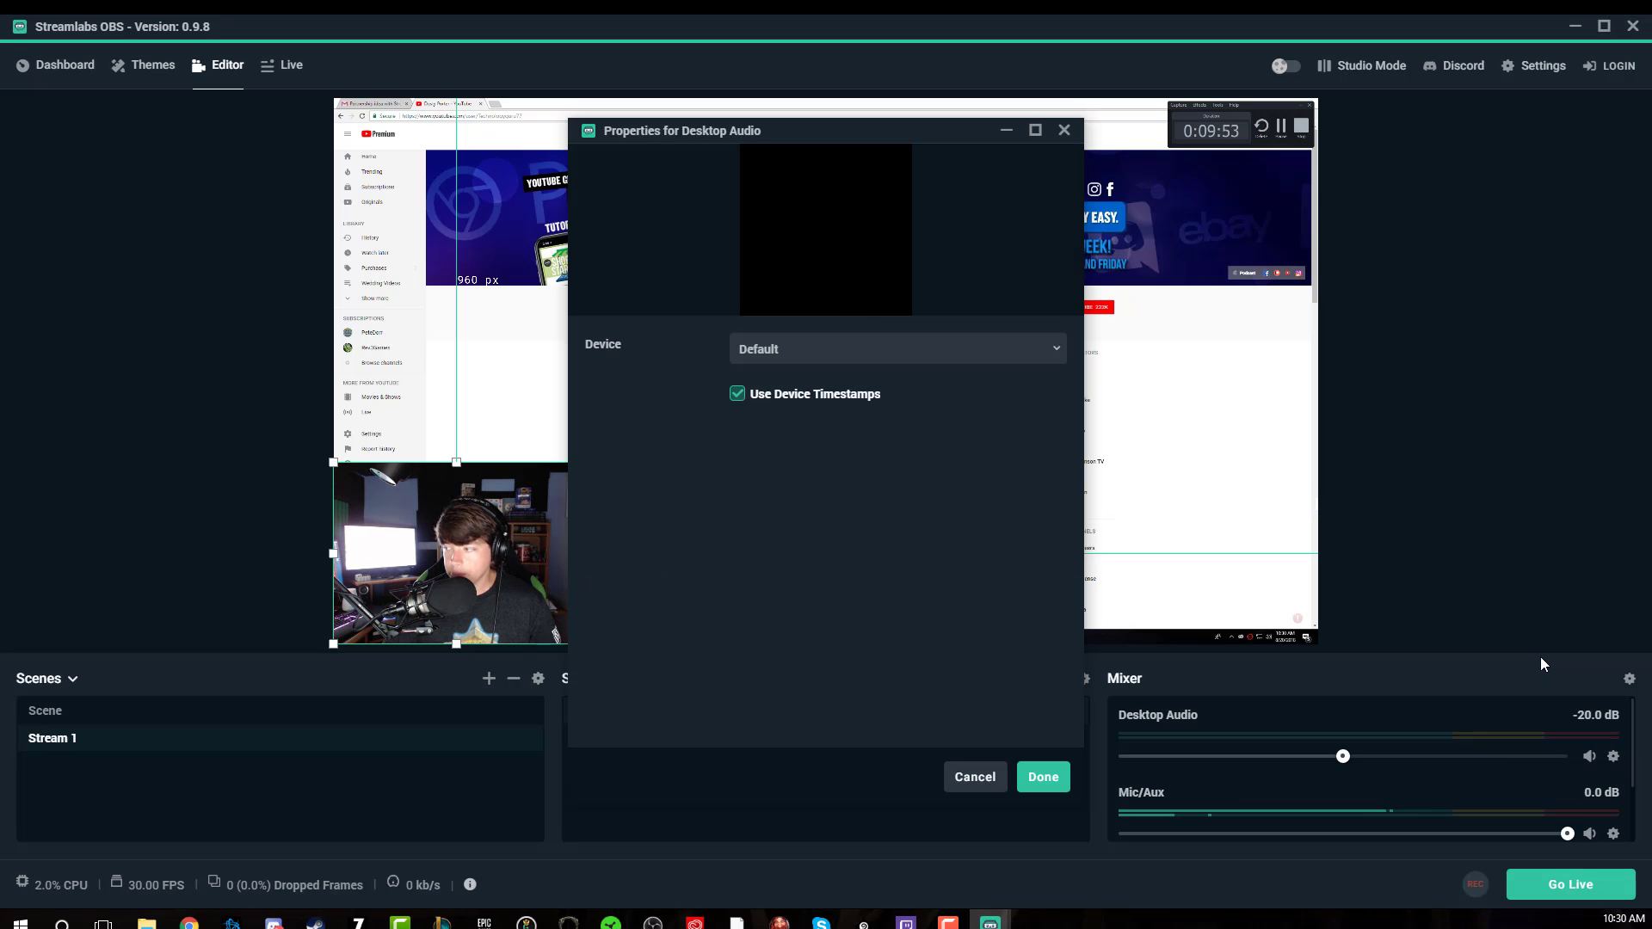
{"action": "left_click", "coordinate": [764, 354]}
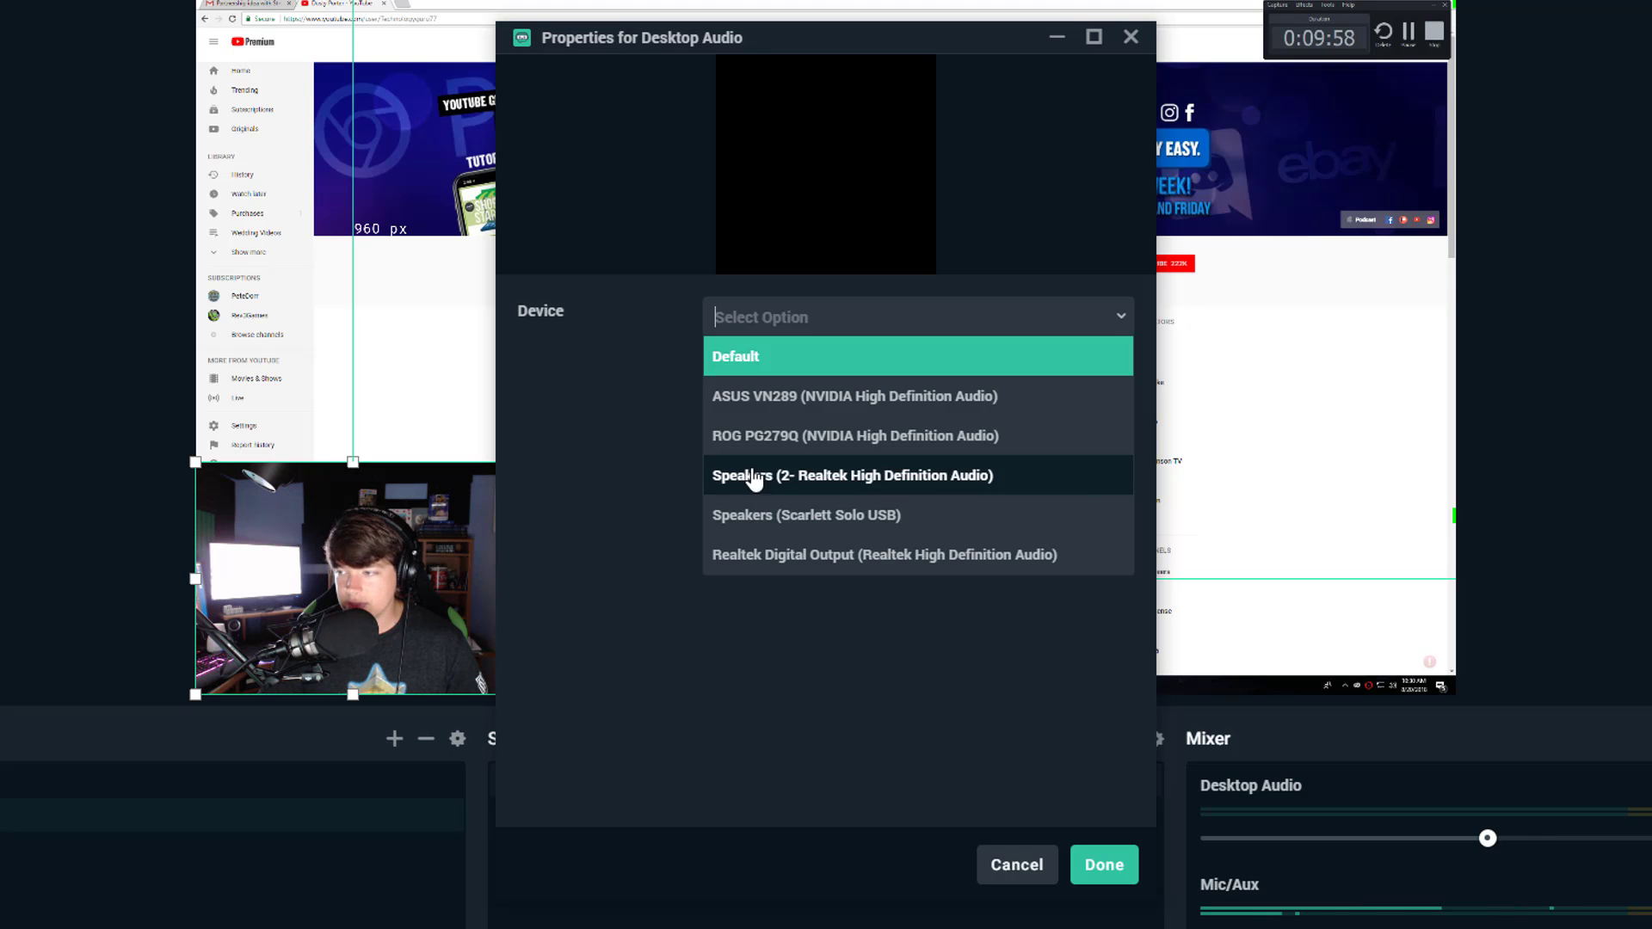
{"action": "left_click", "coordinate": [799, 480]}
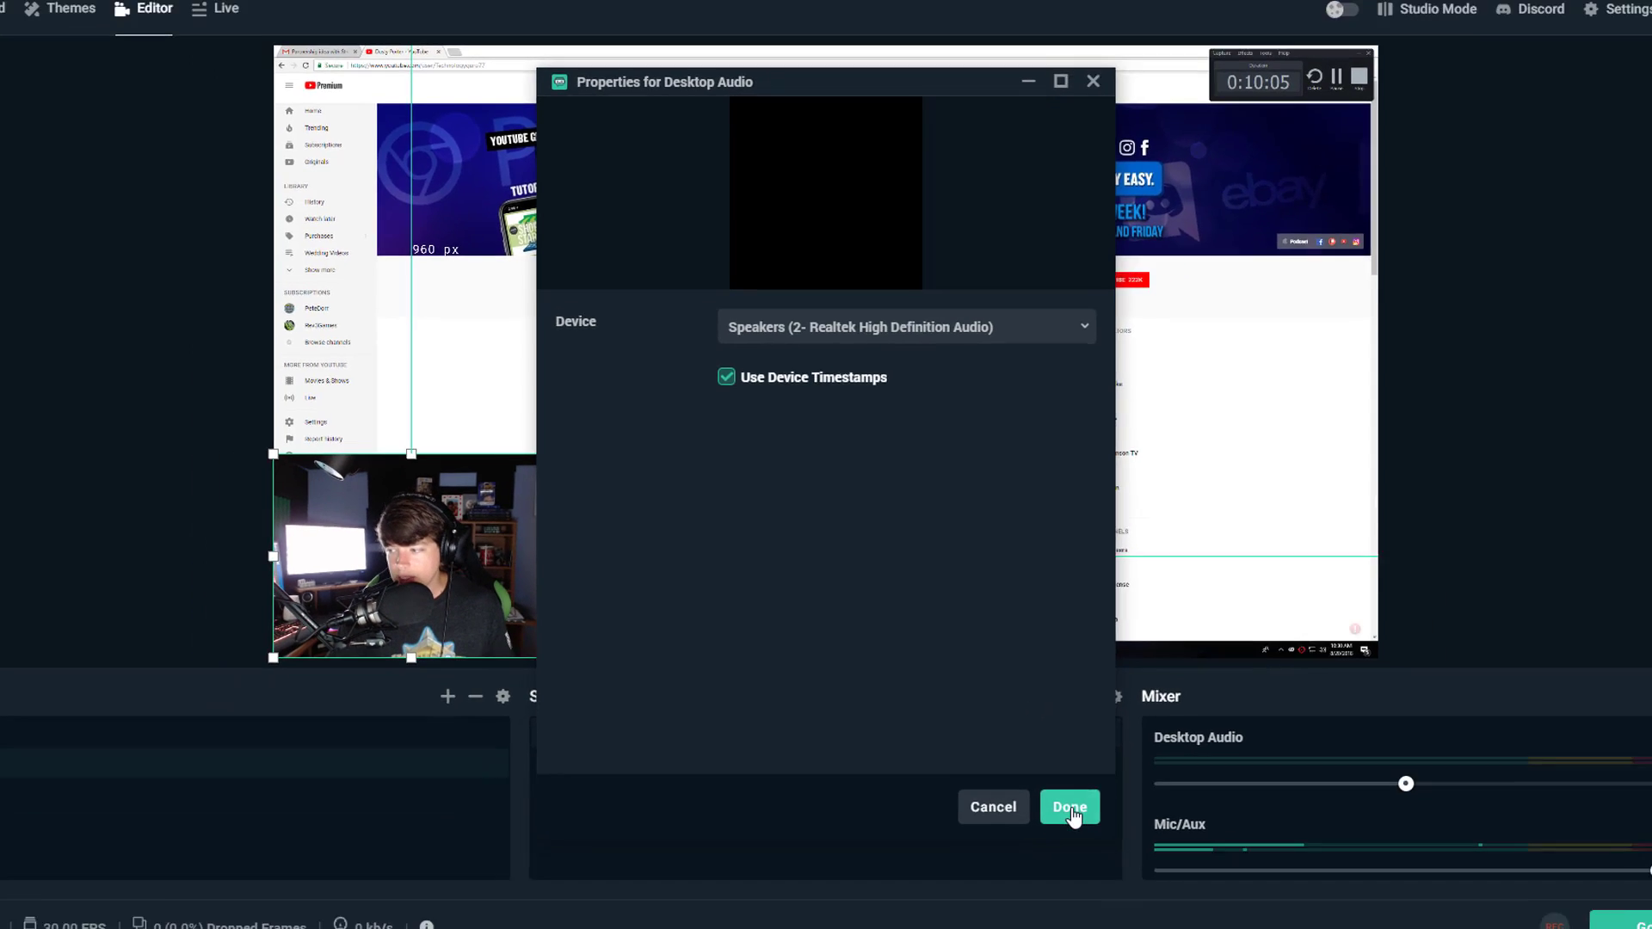
{"action": "left_click", "coordinate": [1104, 865]}
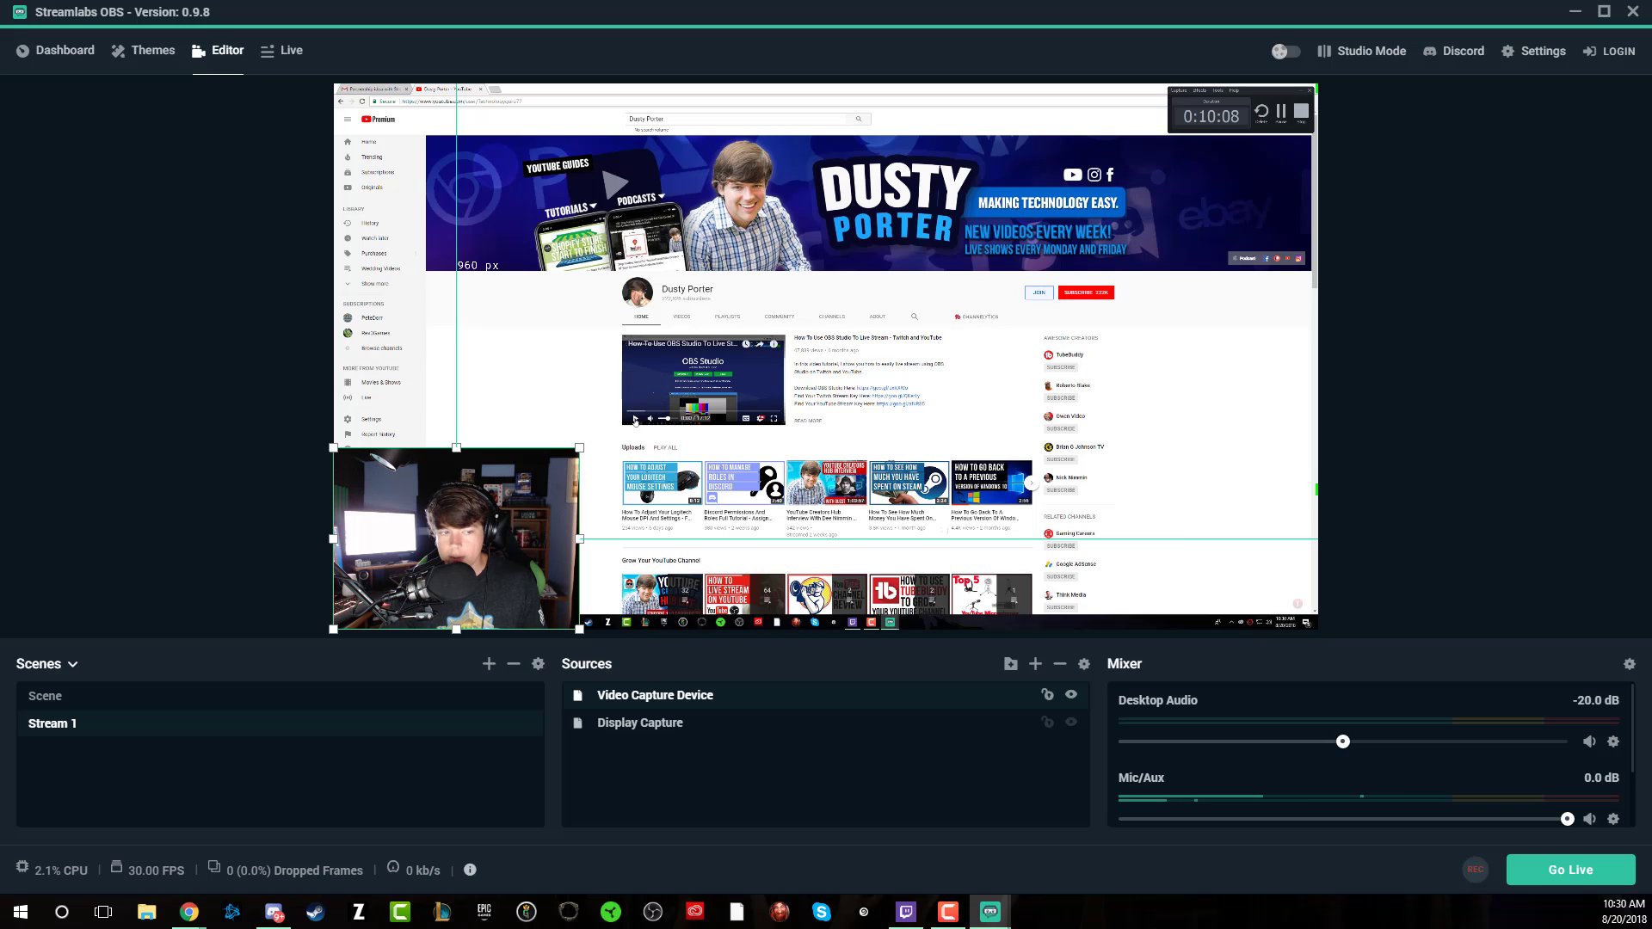
{"action": "left_click", "coordinate": [635, 419]}
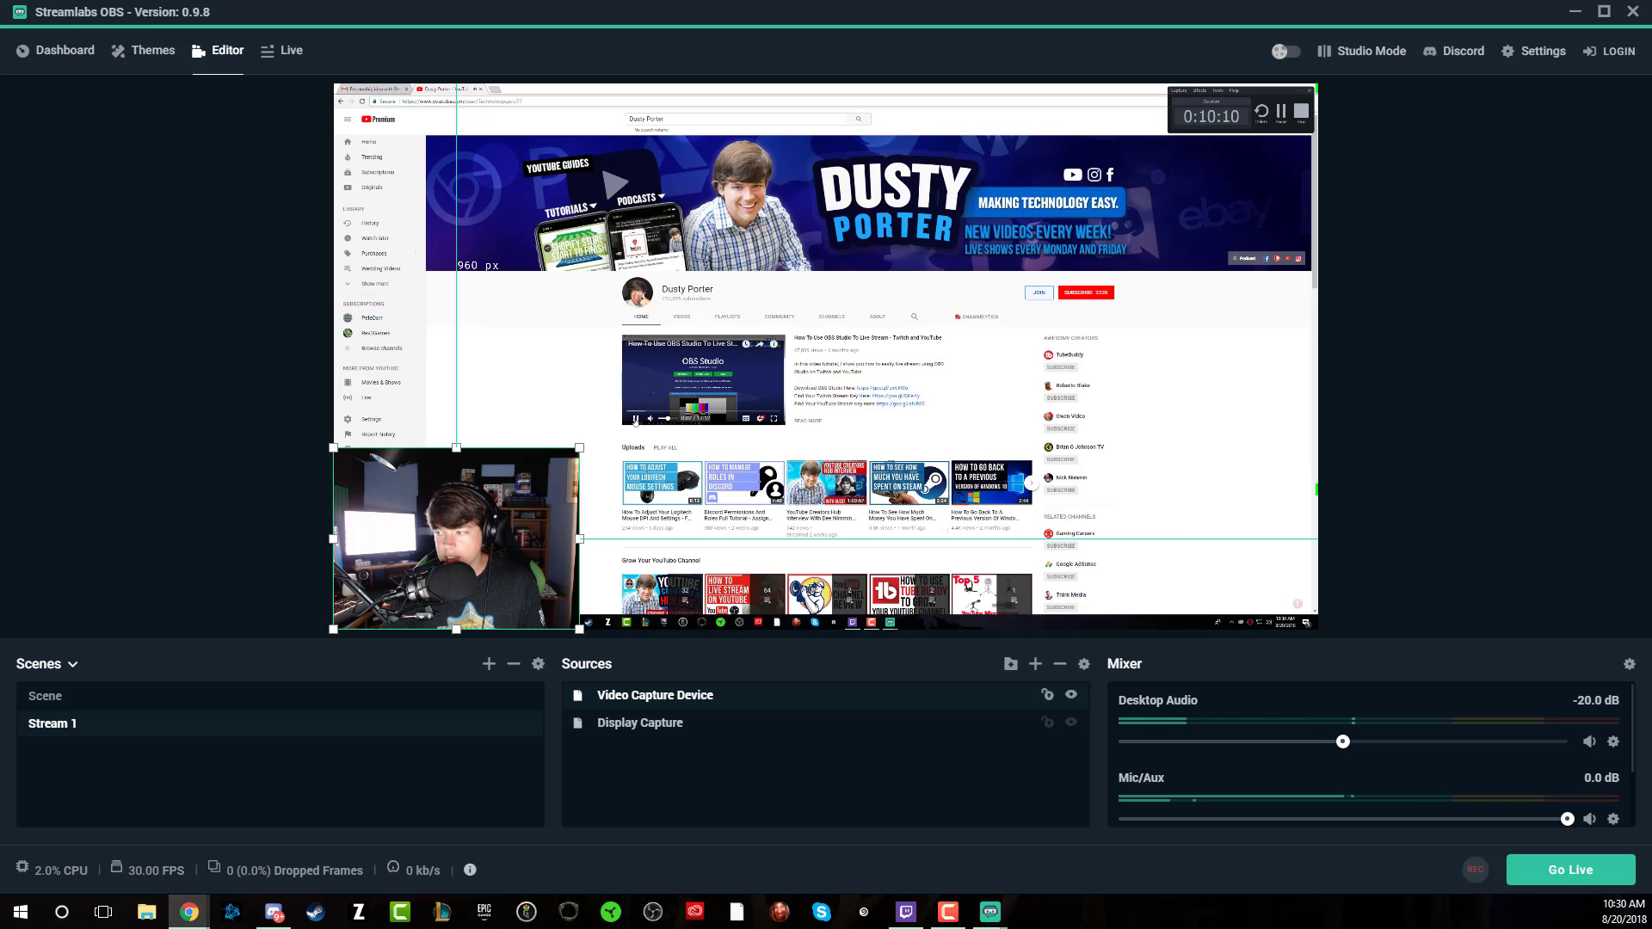
{"action": "left_click", "coordinate": [636, 419]}
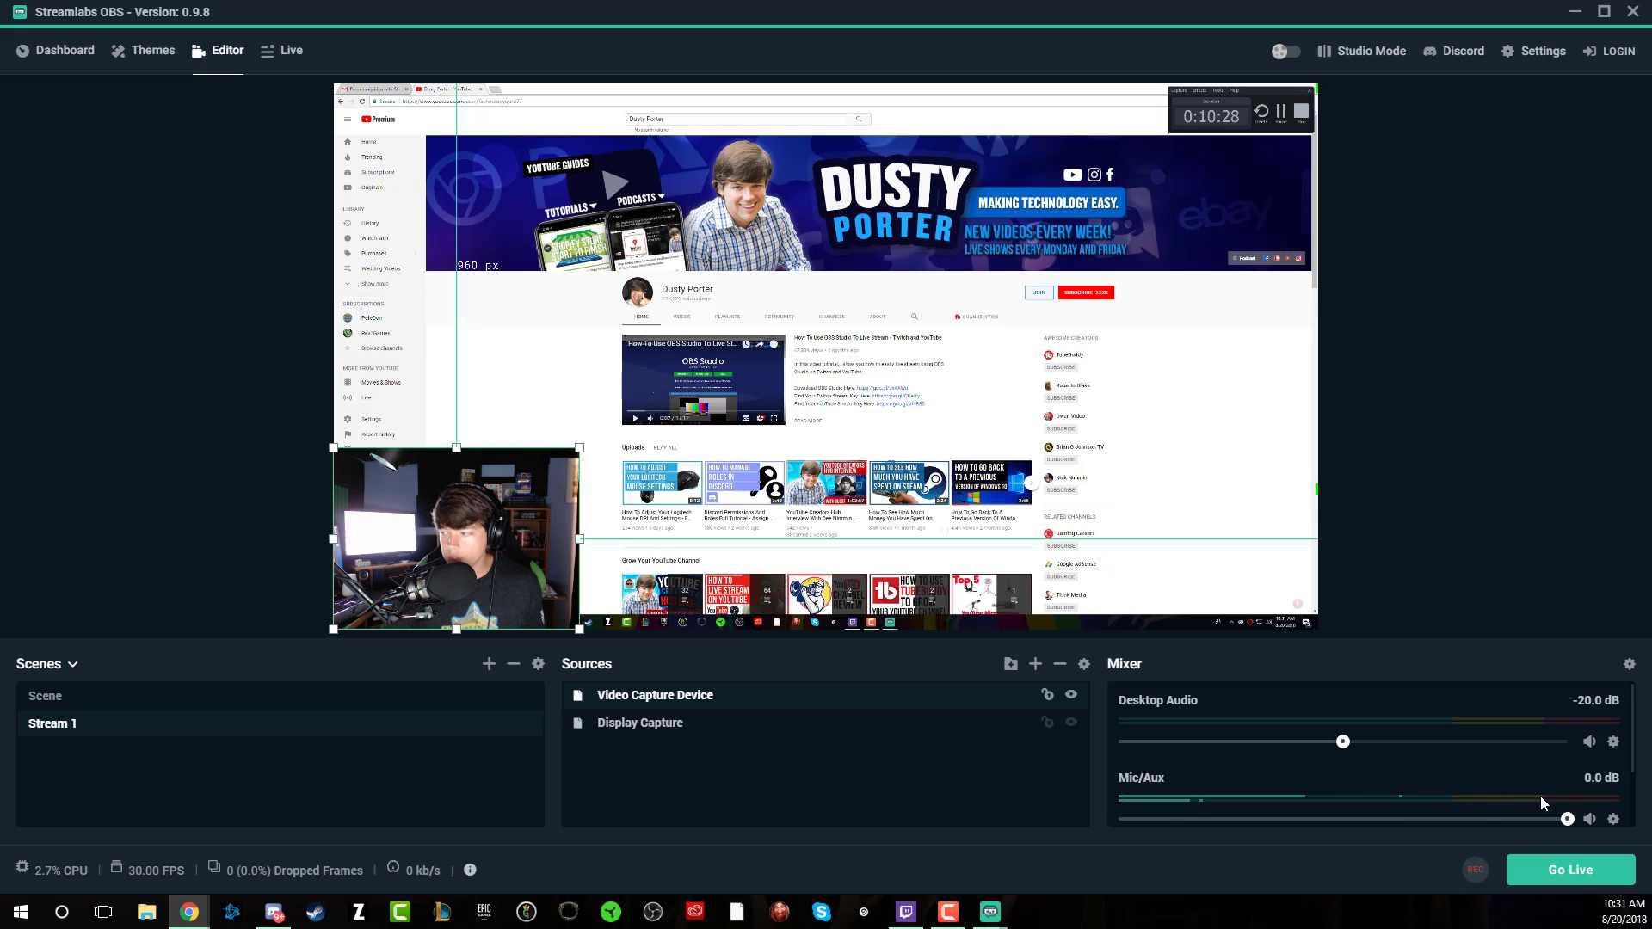
Set the Mic/Aux source's device to Microphone (Scarlett Solo USB)
{"action": "left_click", "coordinate": [1613, 819]}
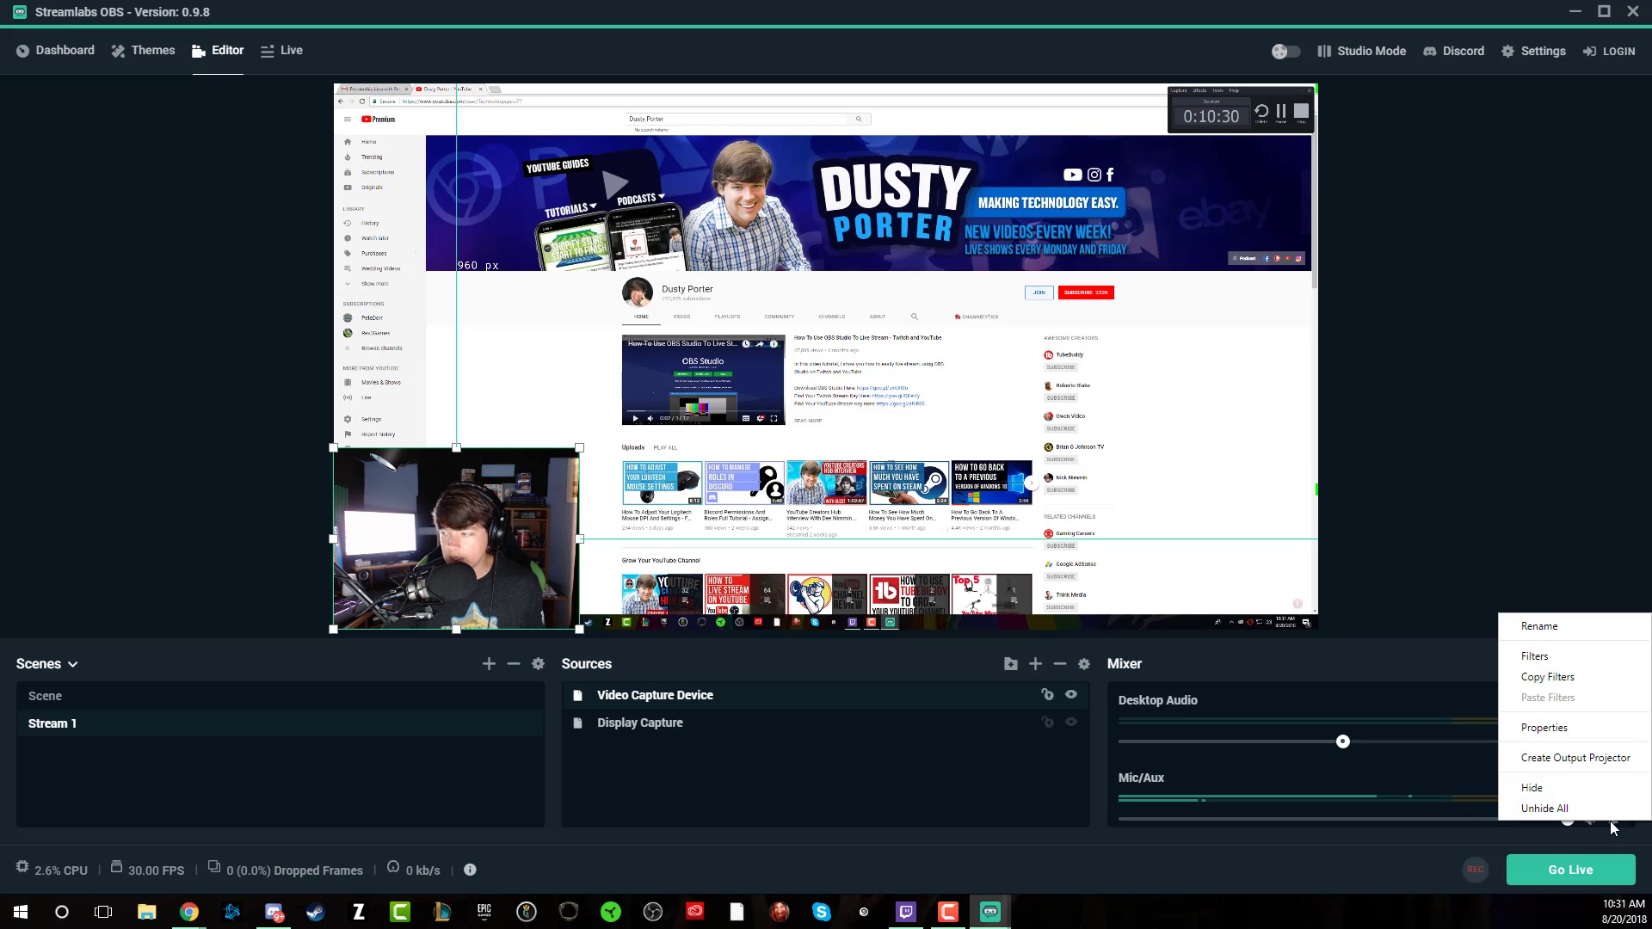
{"action": "left_click", "coordinate": [1544, 728]}
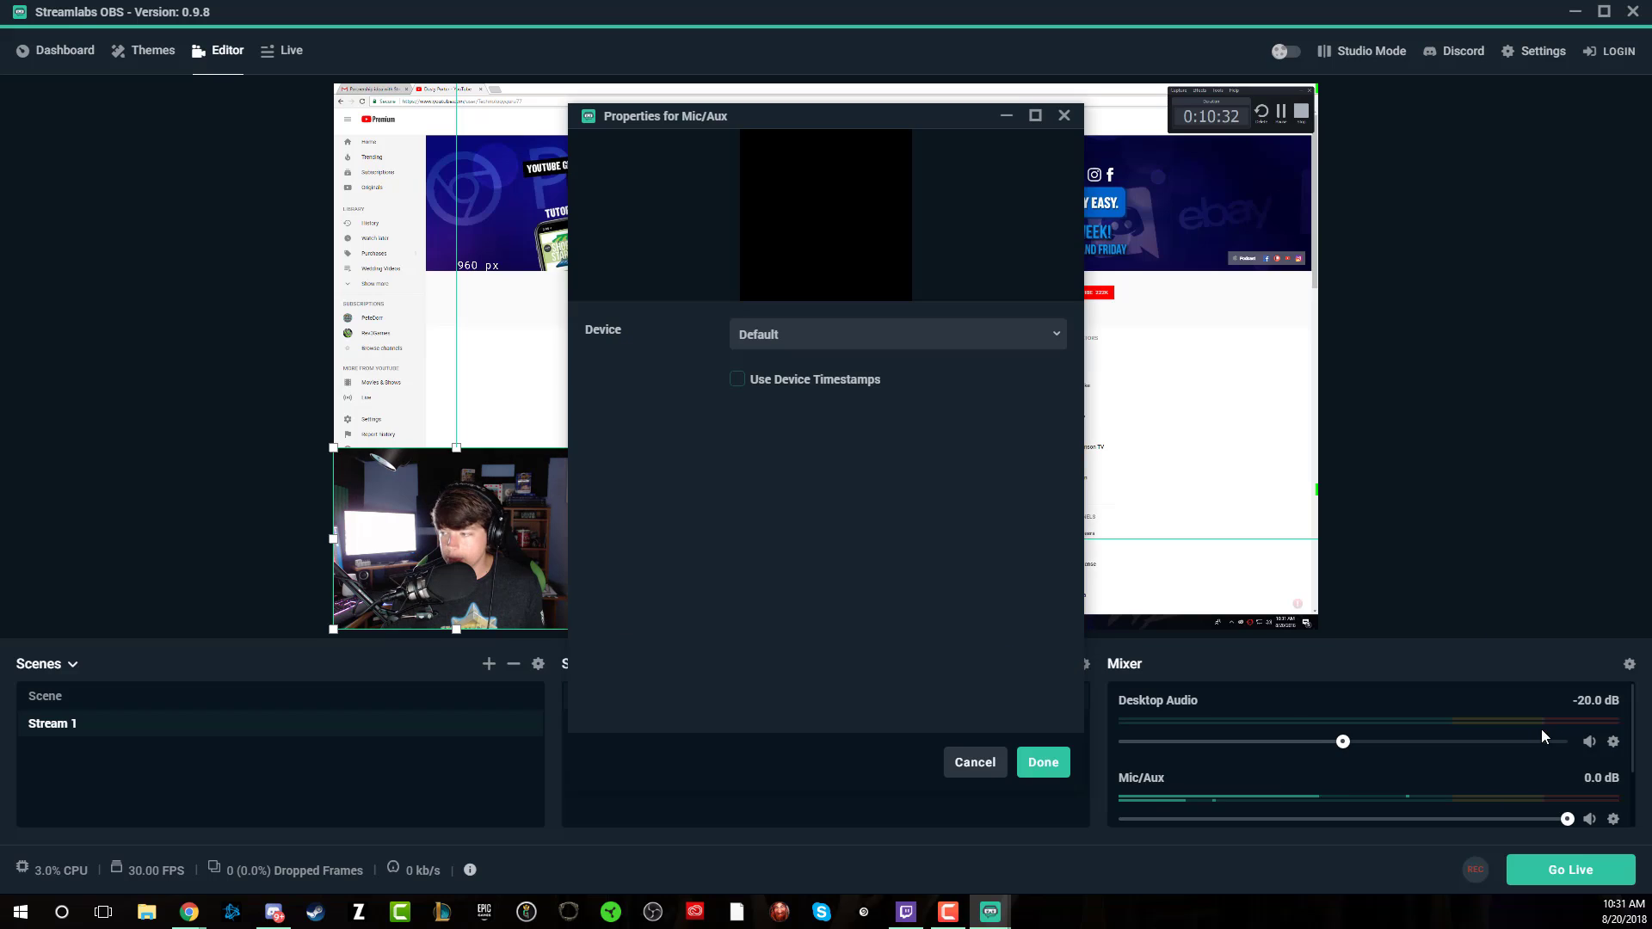
{"action": "left_click", "coordinate": [781, 340]}
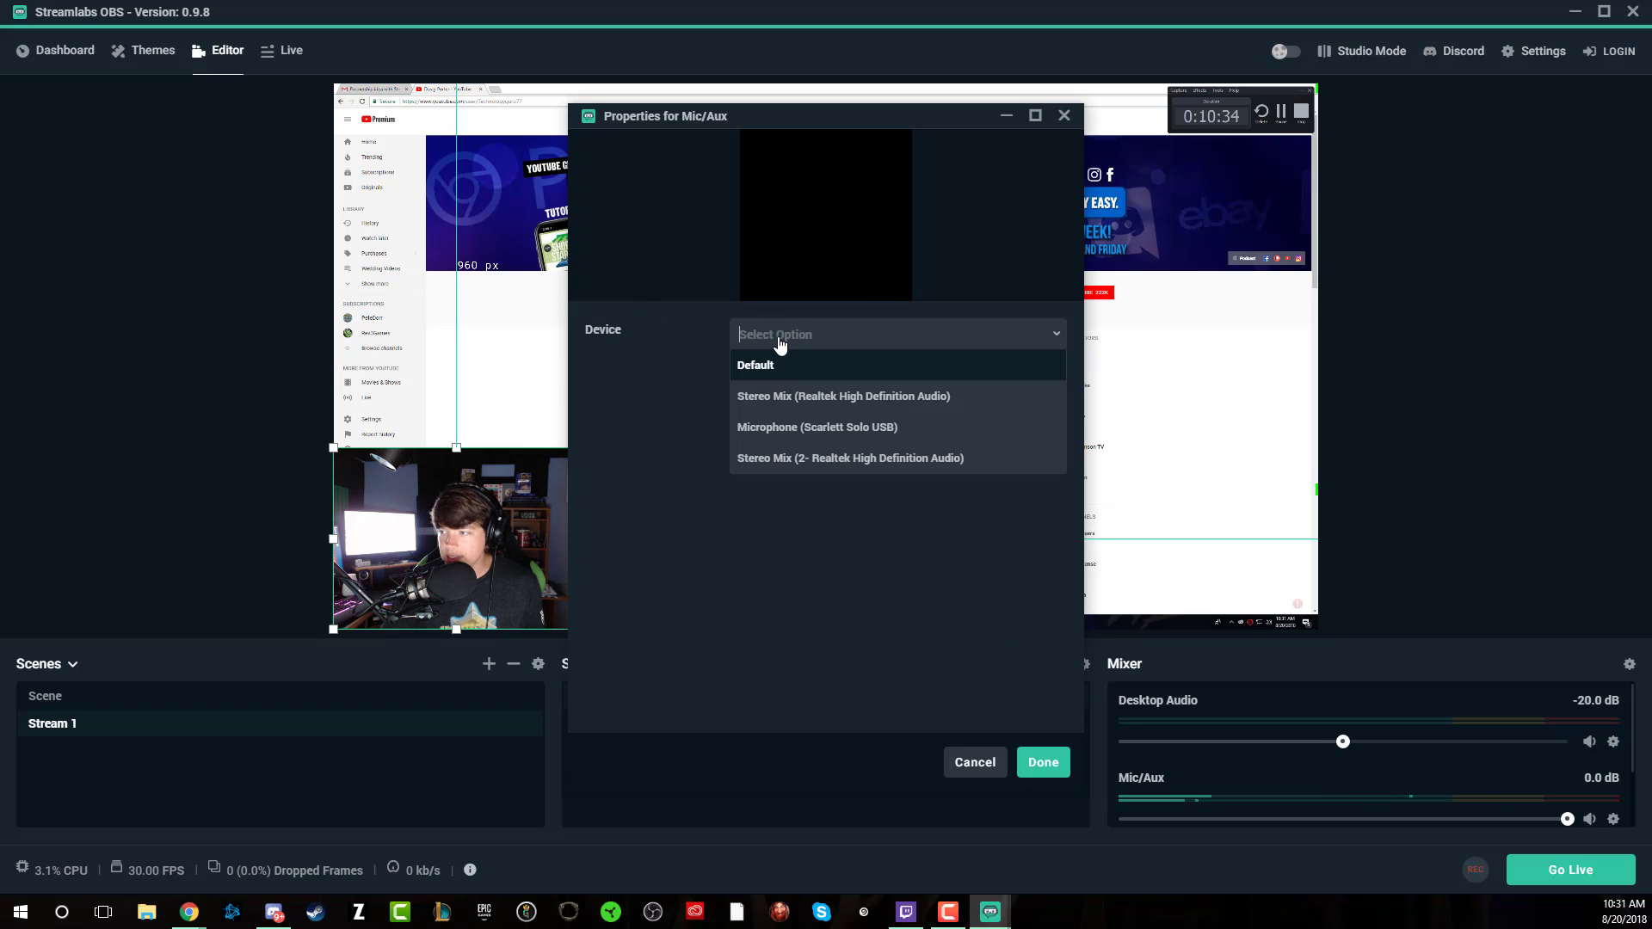
{"action": "left_click", "coordinate": [830, 428]}
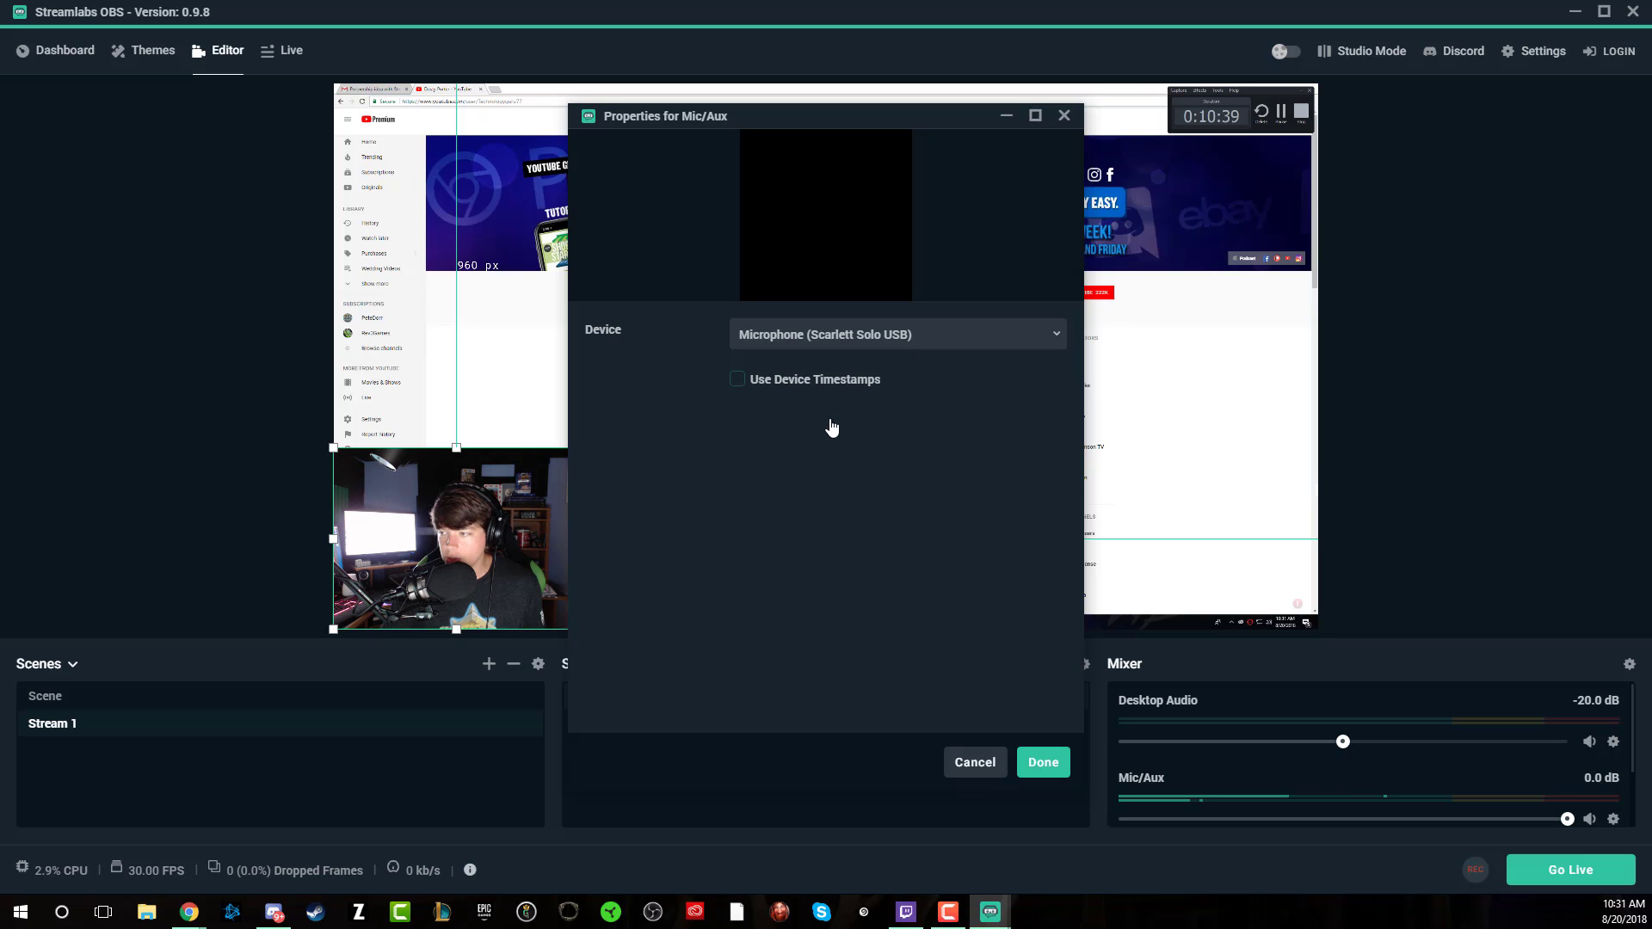
{"action": "left_click", "coordinate": [1057, 762]}
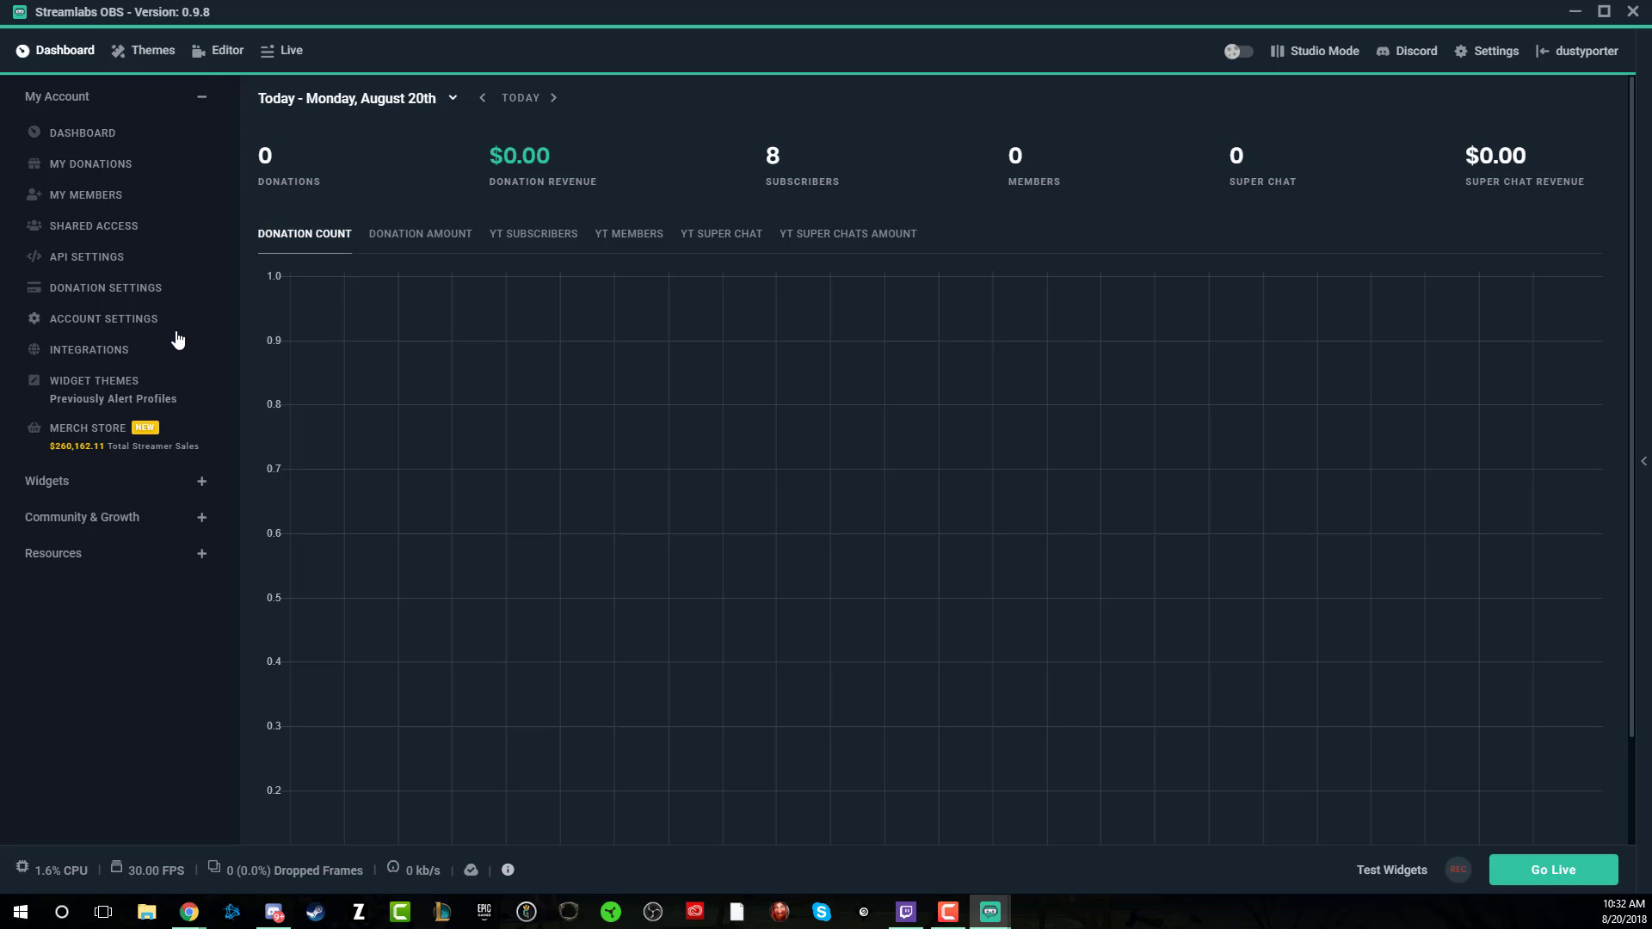
Open My Donations to list the two donations ($2.28 total) and expand the Widgets section
{"action": "scroll", "coordinate": [256, 385], "scroll_direction": "down", "scroll_amount": 3}
{"action": "scroll", "coordinate": [257, 431], "scroll_direction": "up", "scroll_amount": 3}
{"action": "left_click", "coordinate": [118, 171]}
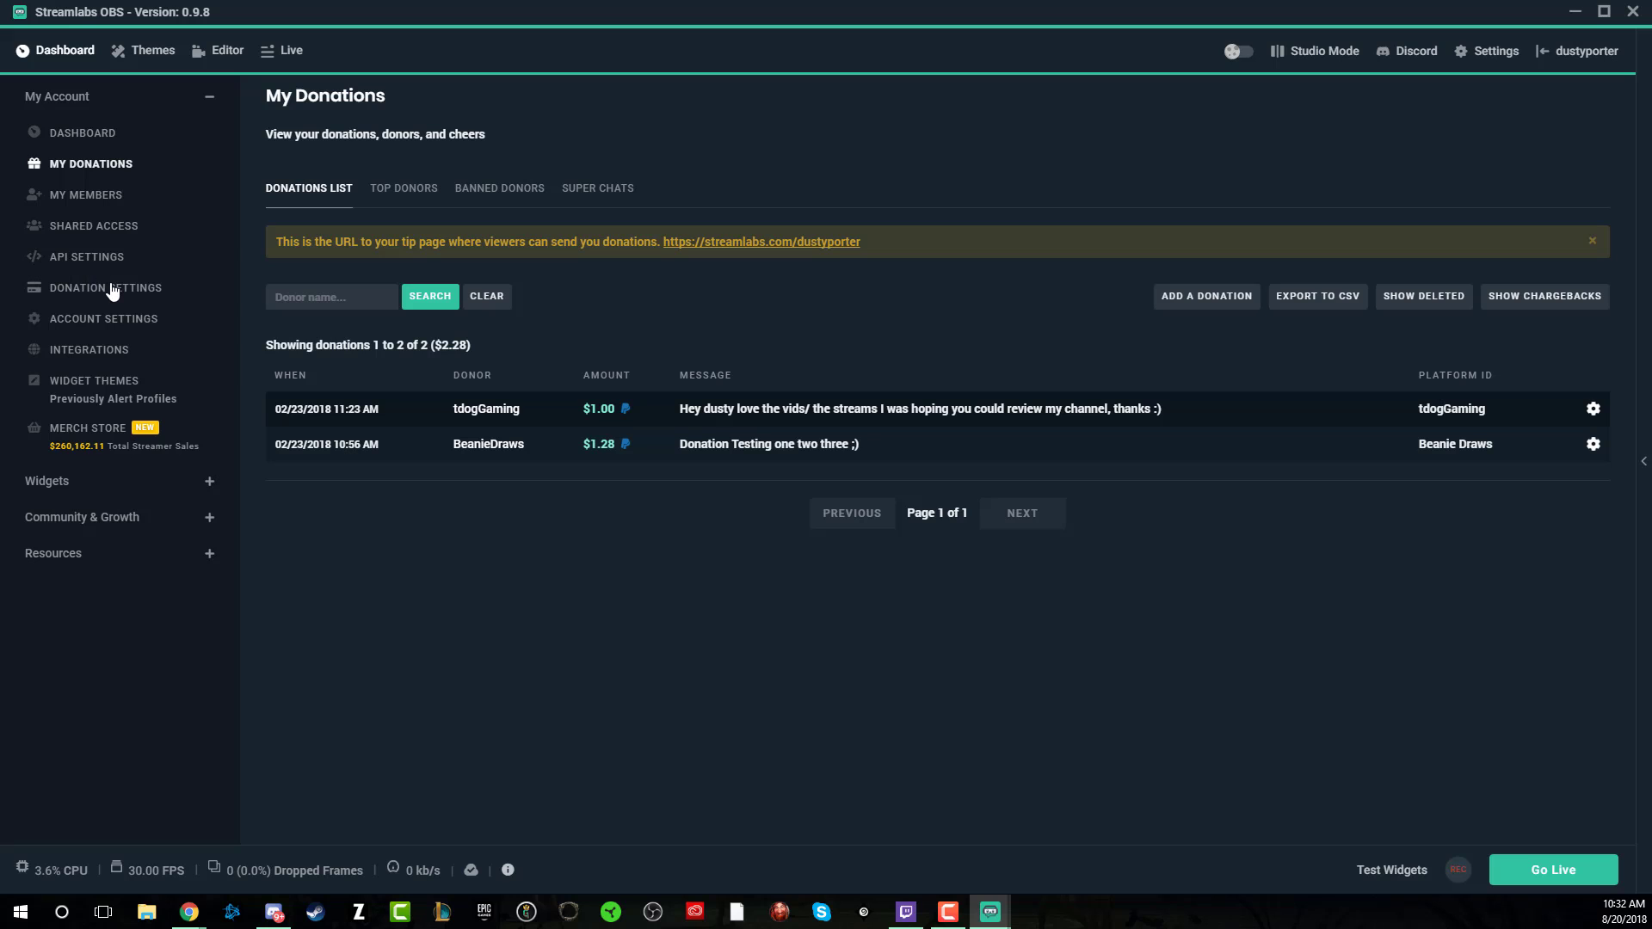
{"action": "left_click", "coordinate": [209, 481]}
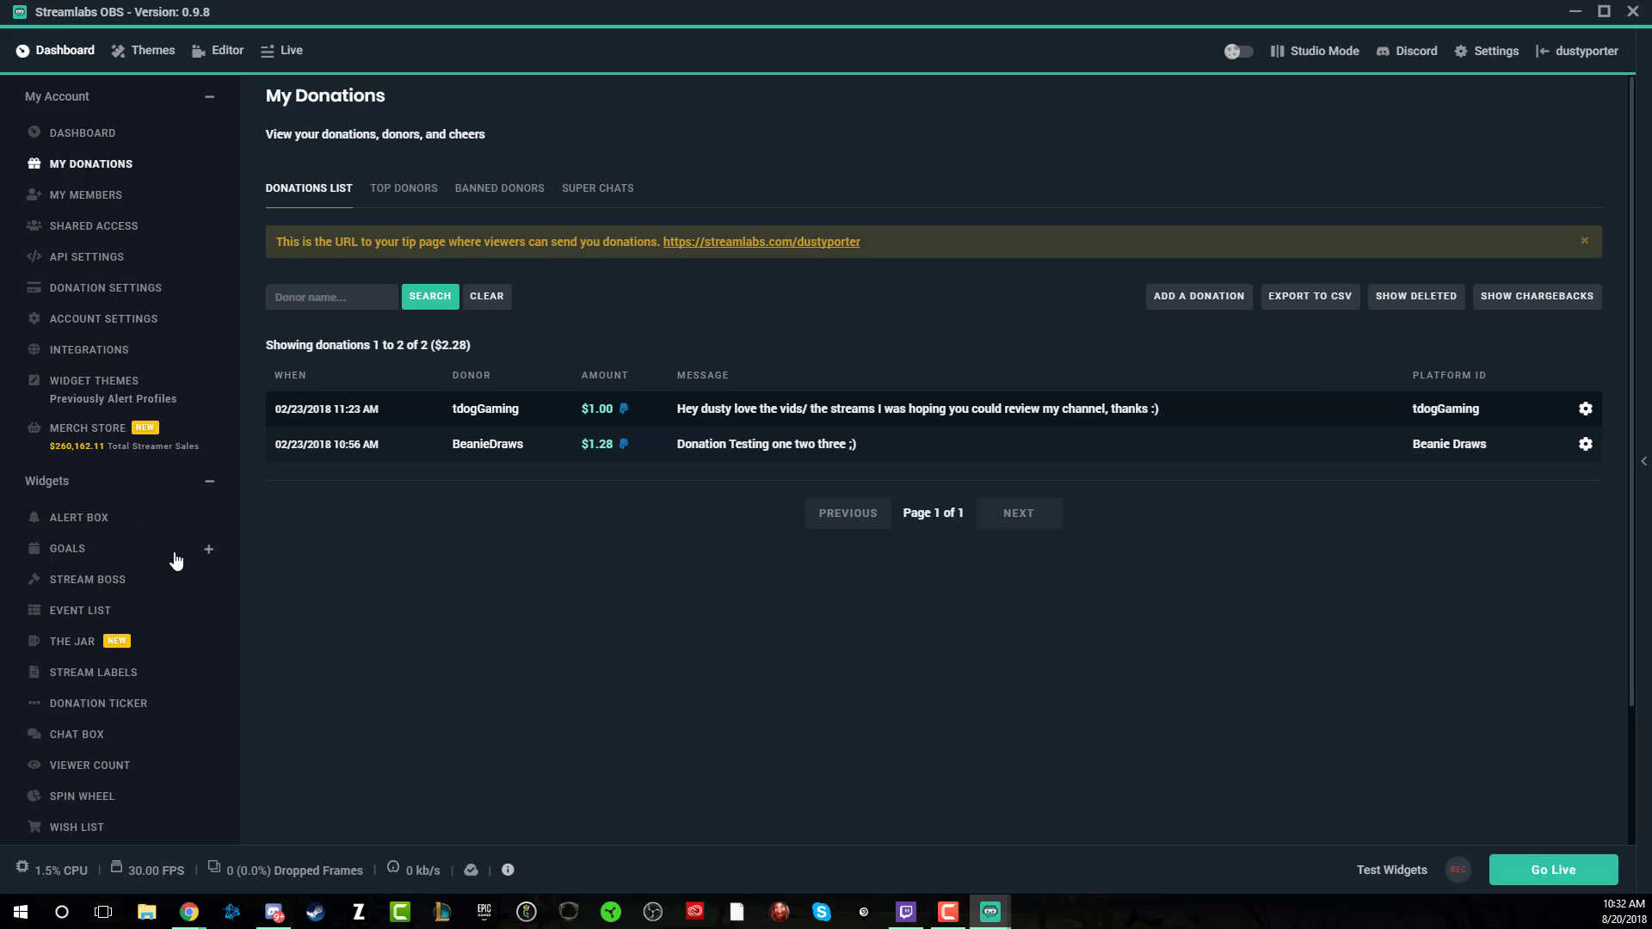
{"action": "scroll", "coordinate": [178, 564], "scroll_direction": "down", "scroll_amount": 2}
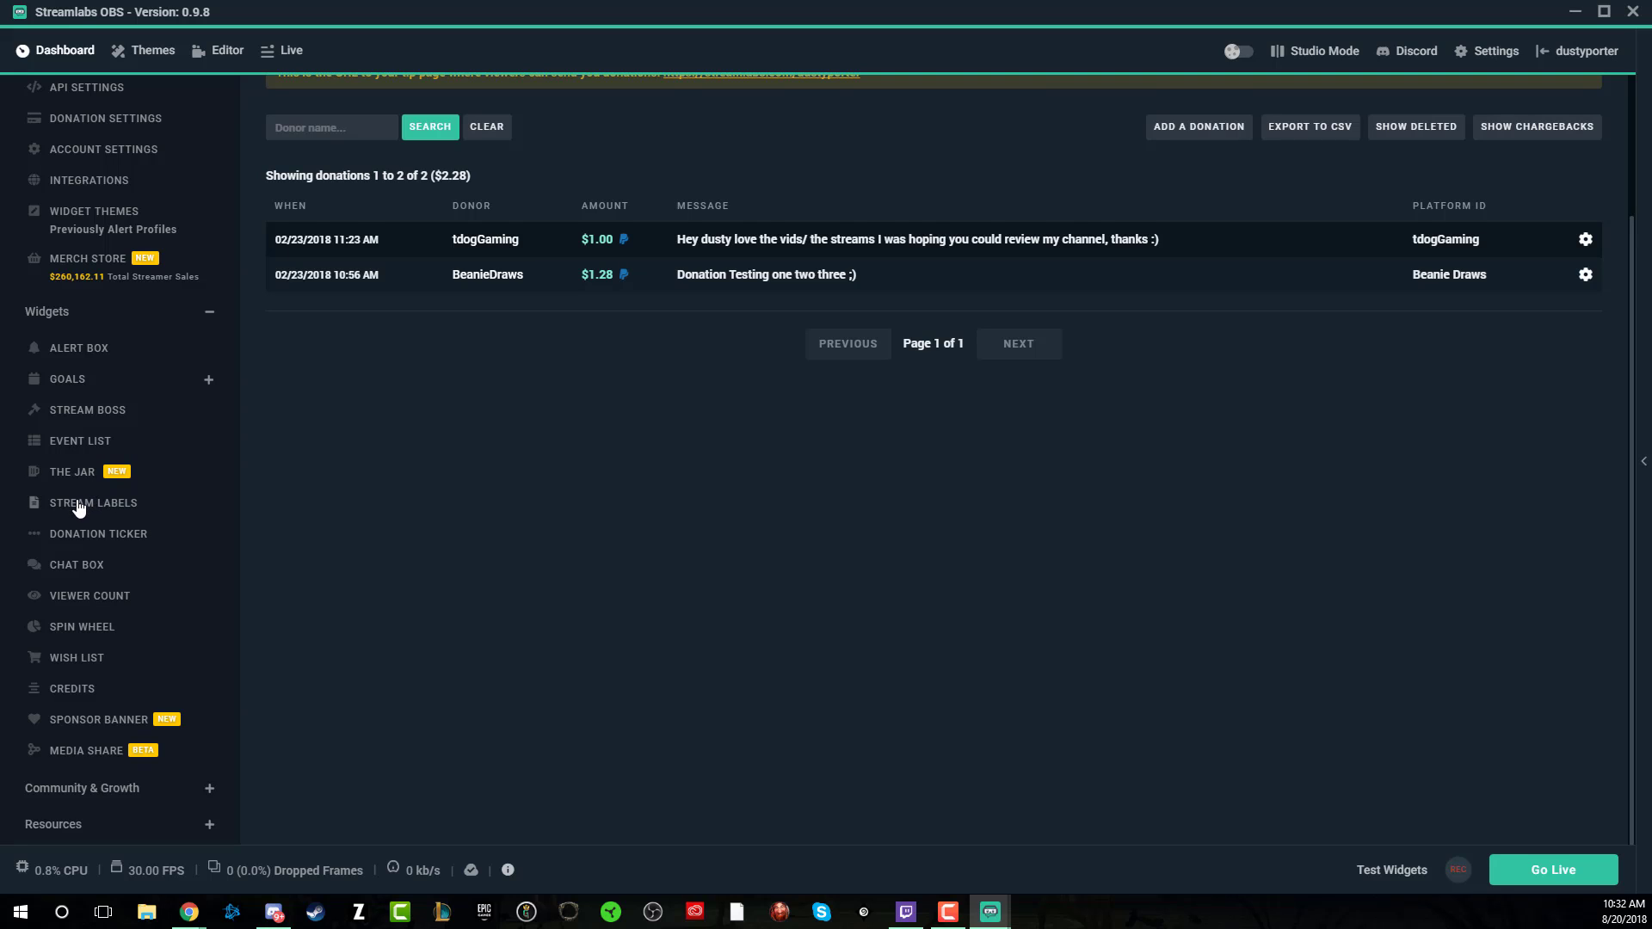
Copy the Event List widget's URL and return to the scene Editor
{"action": "left_click", "coordinate": [86, 442]}
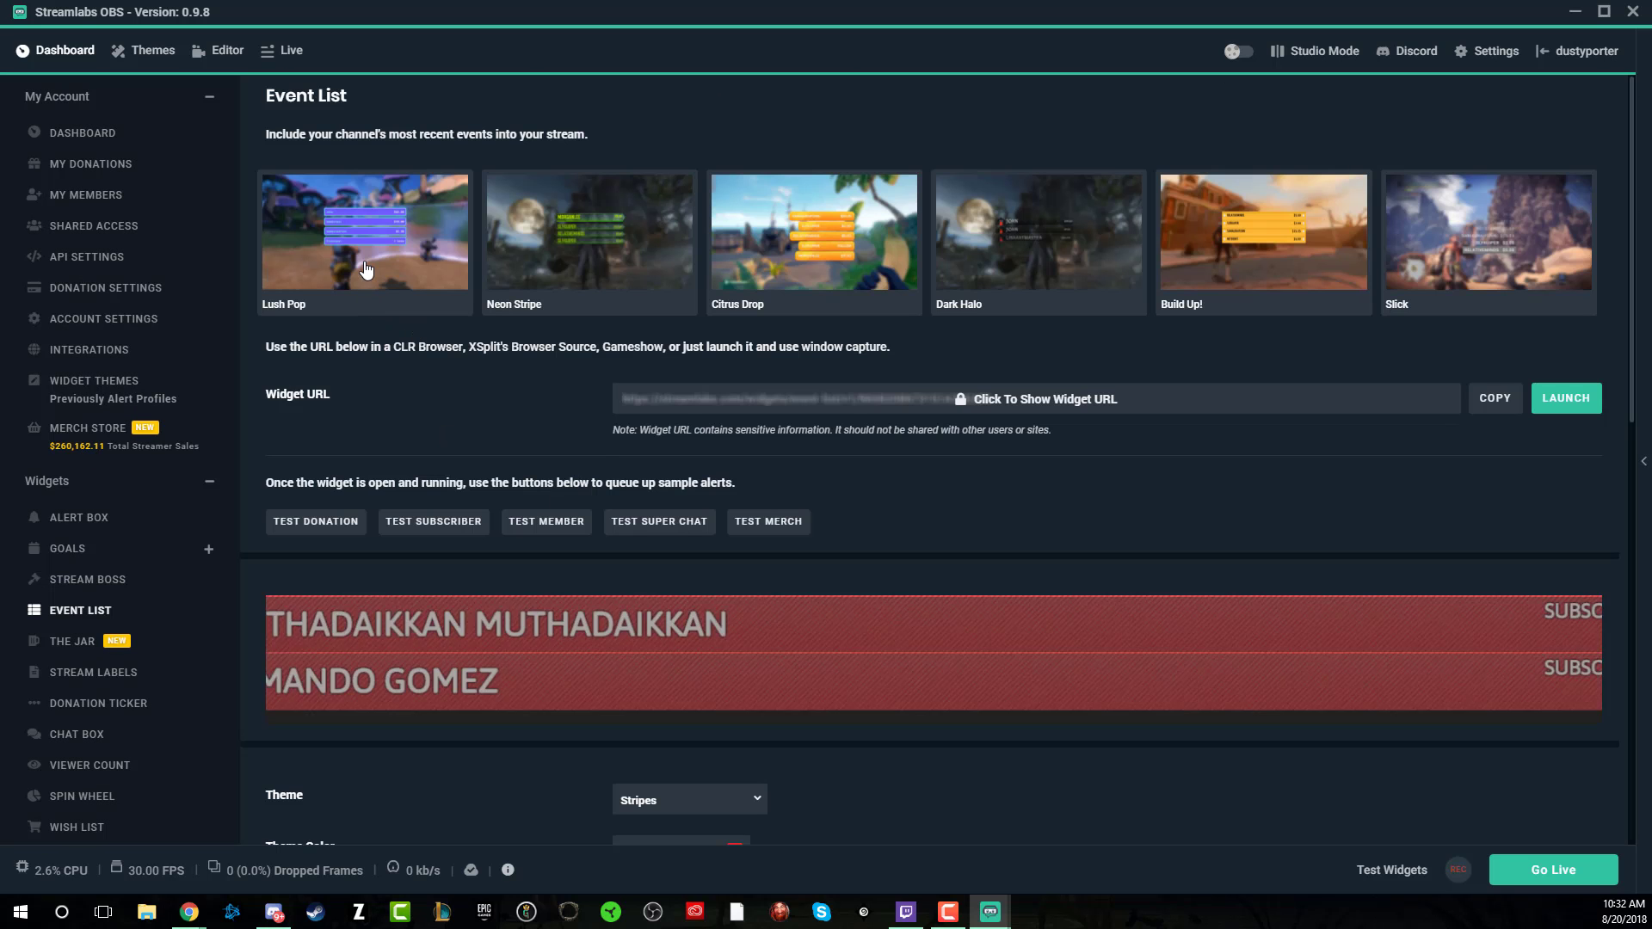
{"action": "scroll", "coordinate": [508, 553], "scroll_direction": "down", "scroll_amount": 1}
{"action": "scroll", "coordinate": [497, 555], "scroll_direction": "down", "scroll_amount": 2}
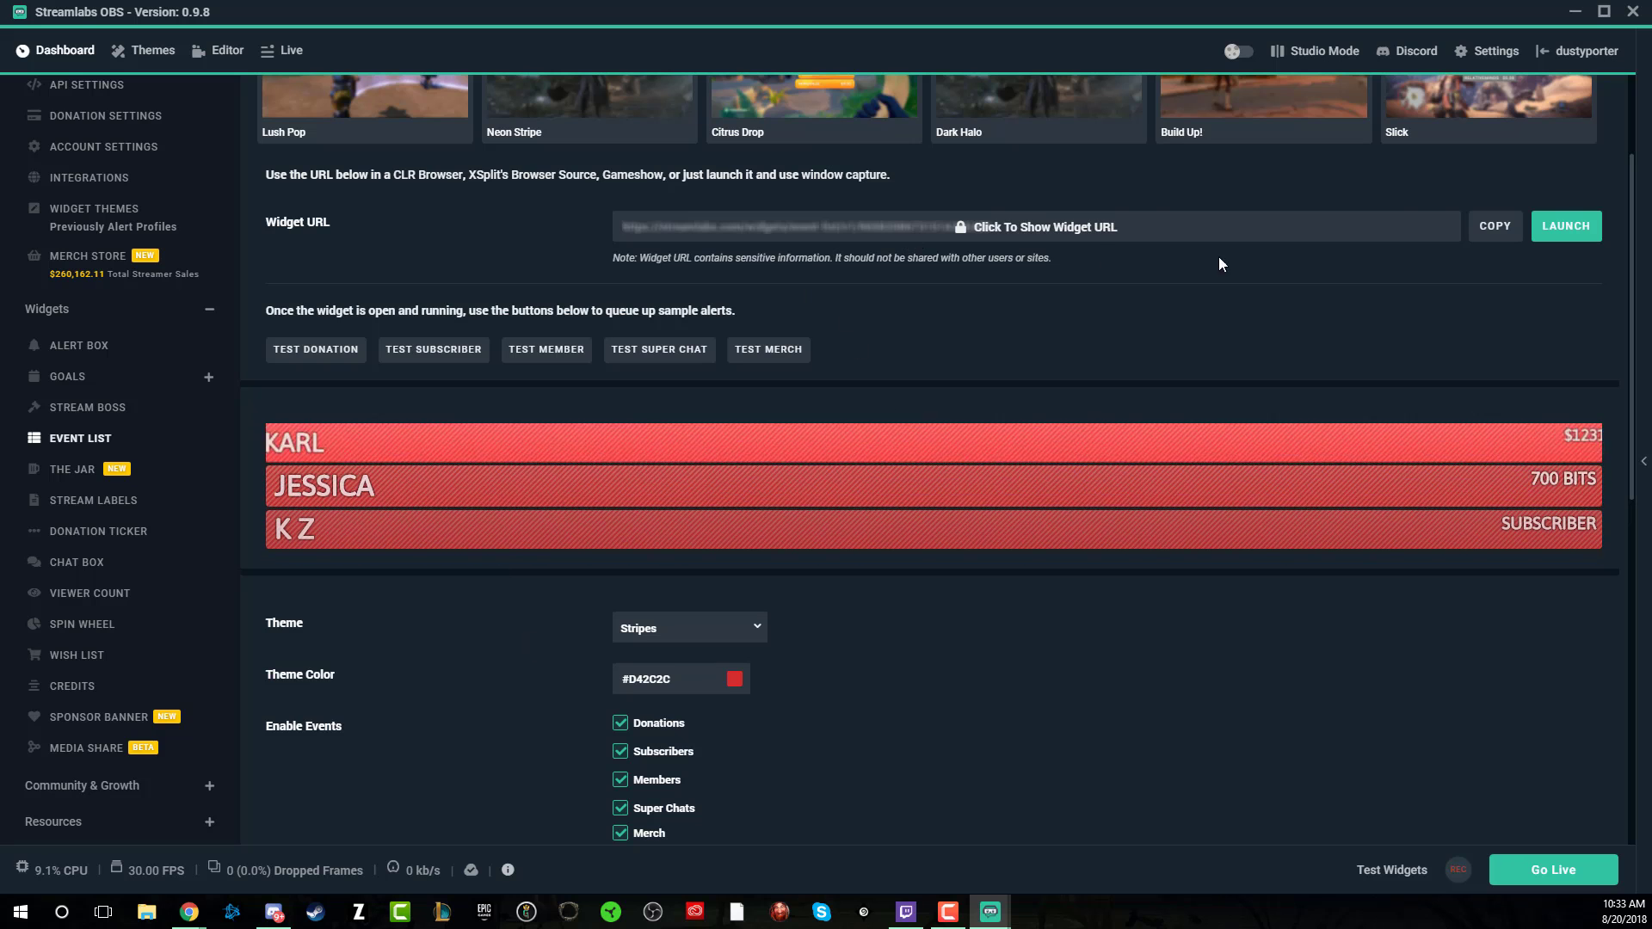
{"action": "left_click", "coordinate": [1494, 227]}
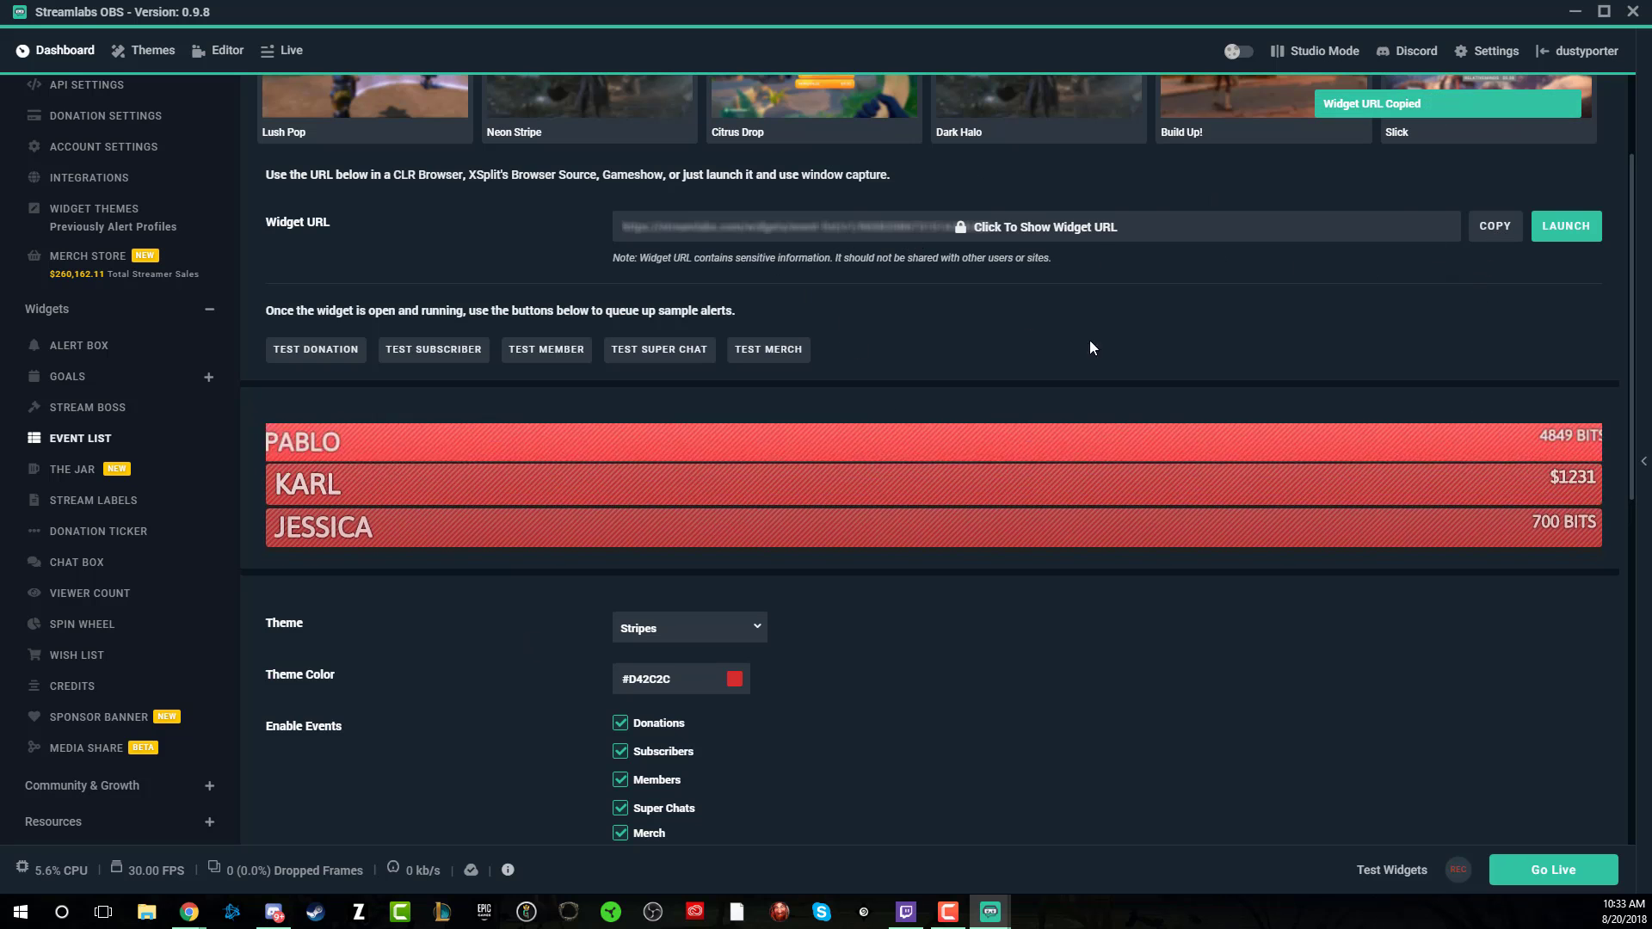
{"action": "left_click", "coordinate": [220, 51]}
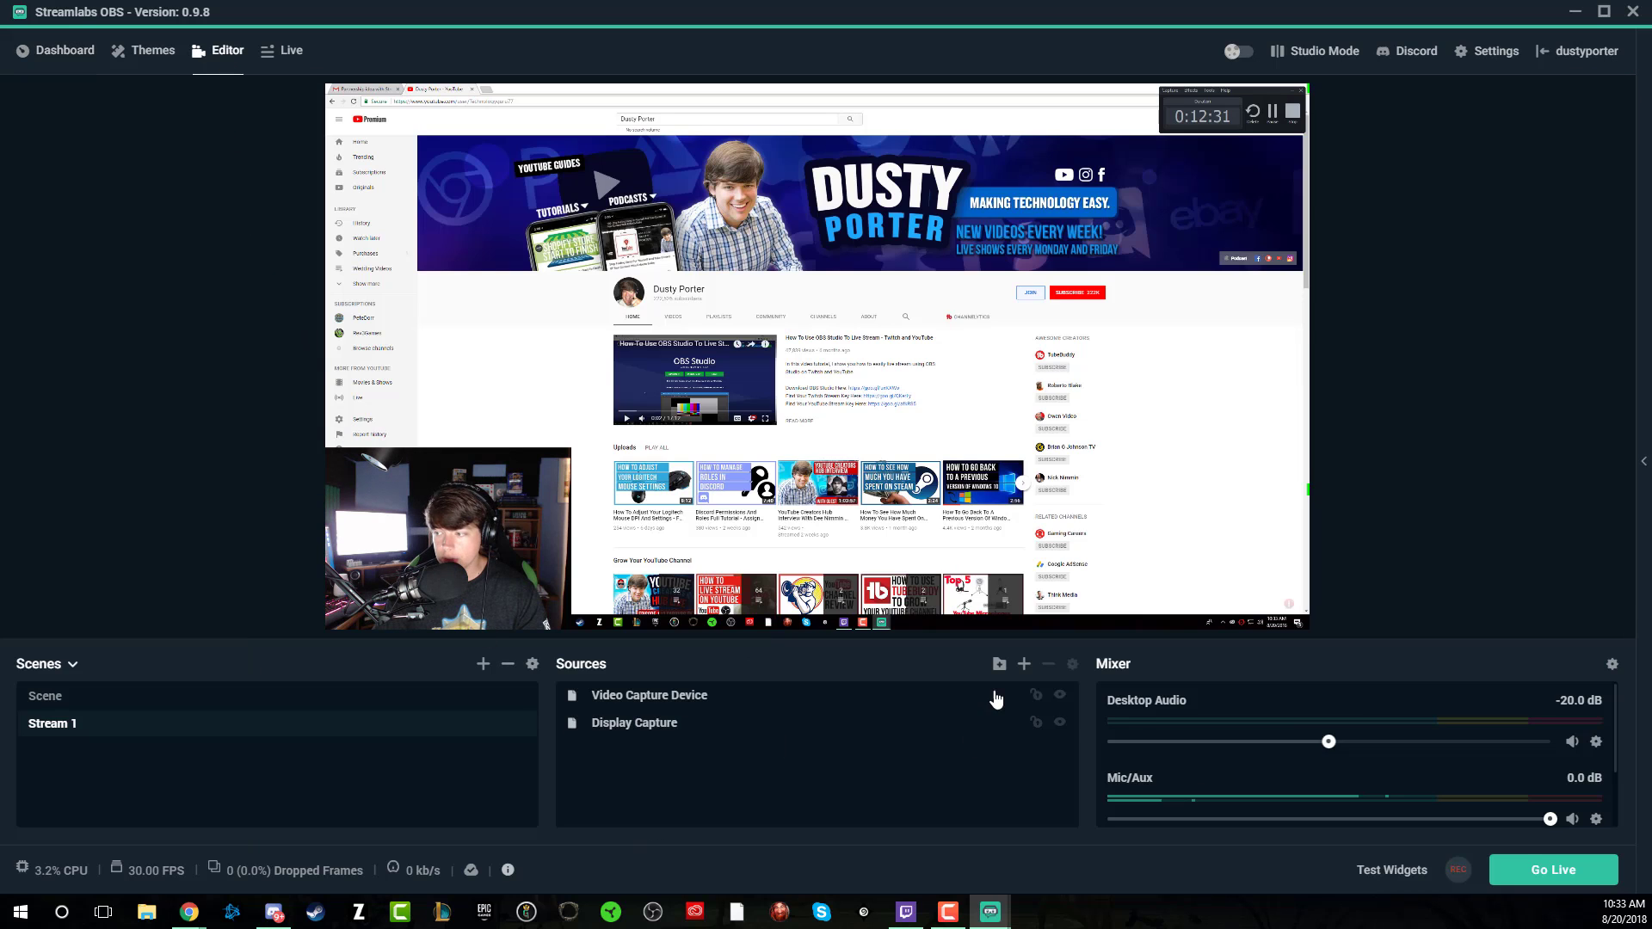
Add a new Browser Source to the Stream 1 scene
{"action": "left_click", "coordinate": [1024, 664]}
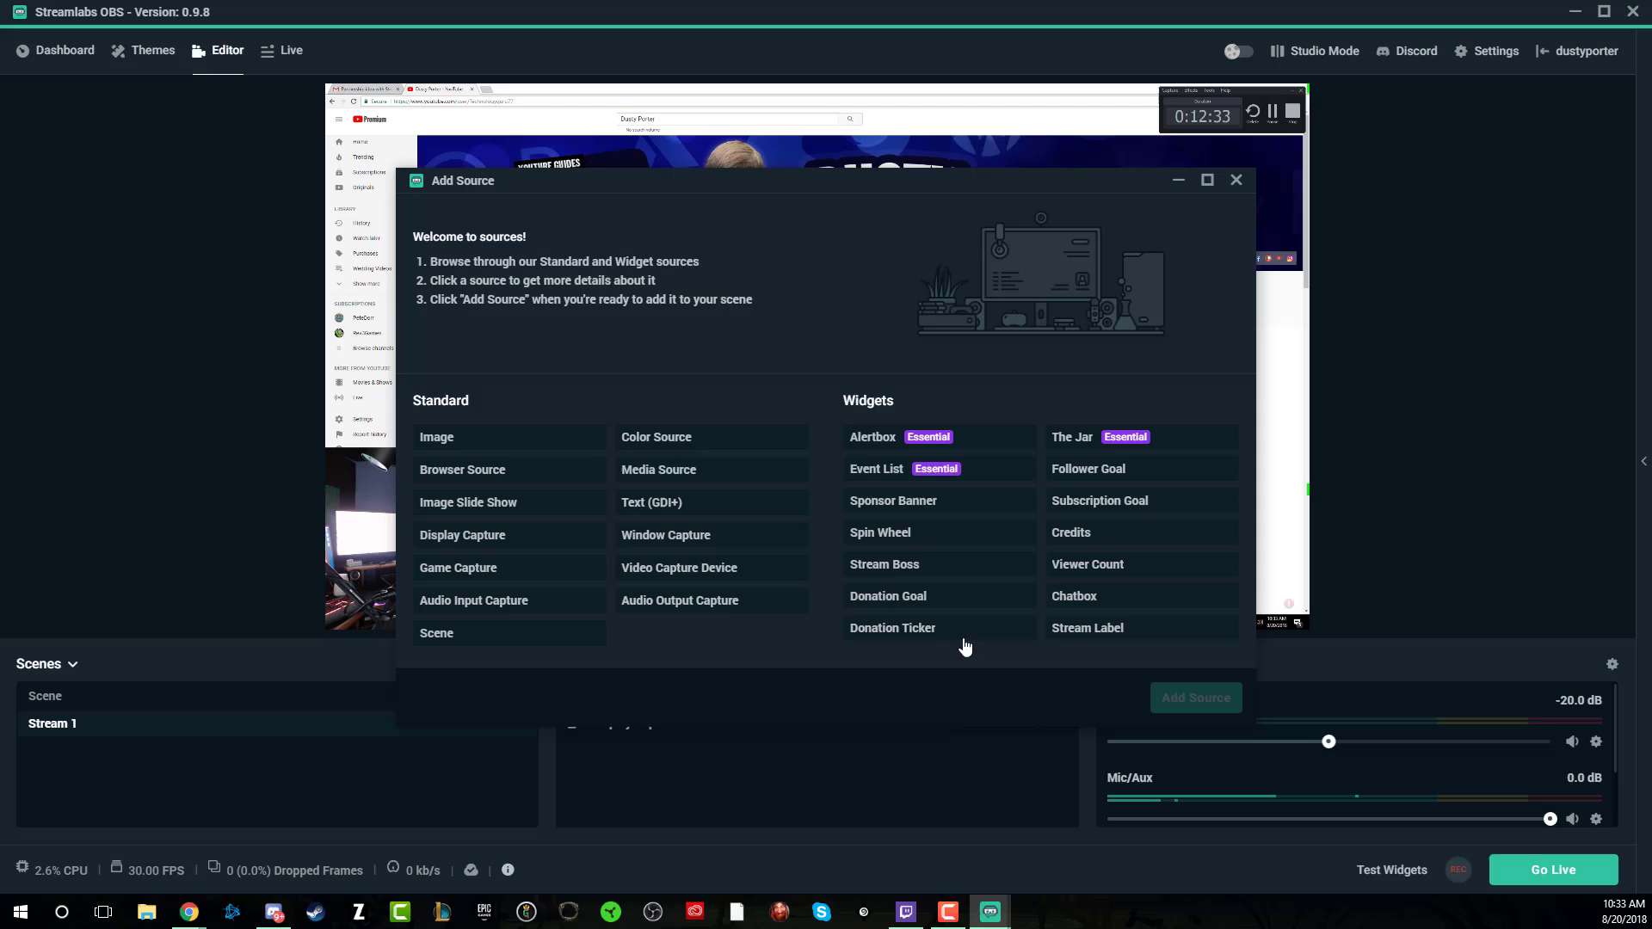
{"action": "left_click", "coordinate": [461, 473]}
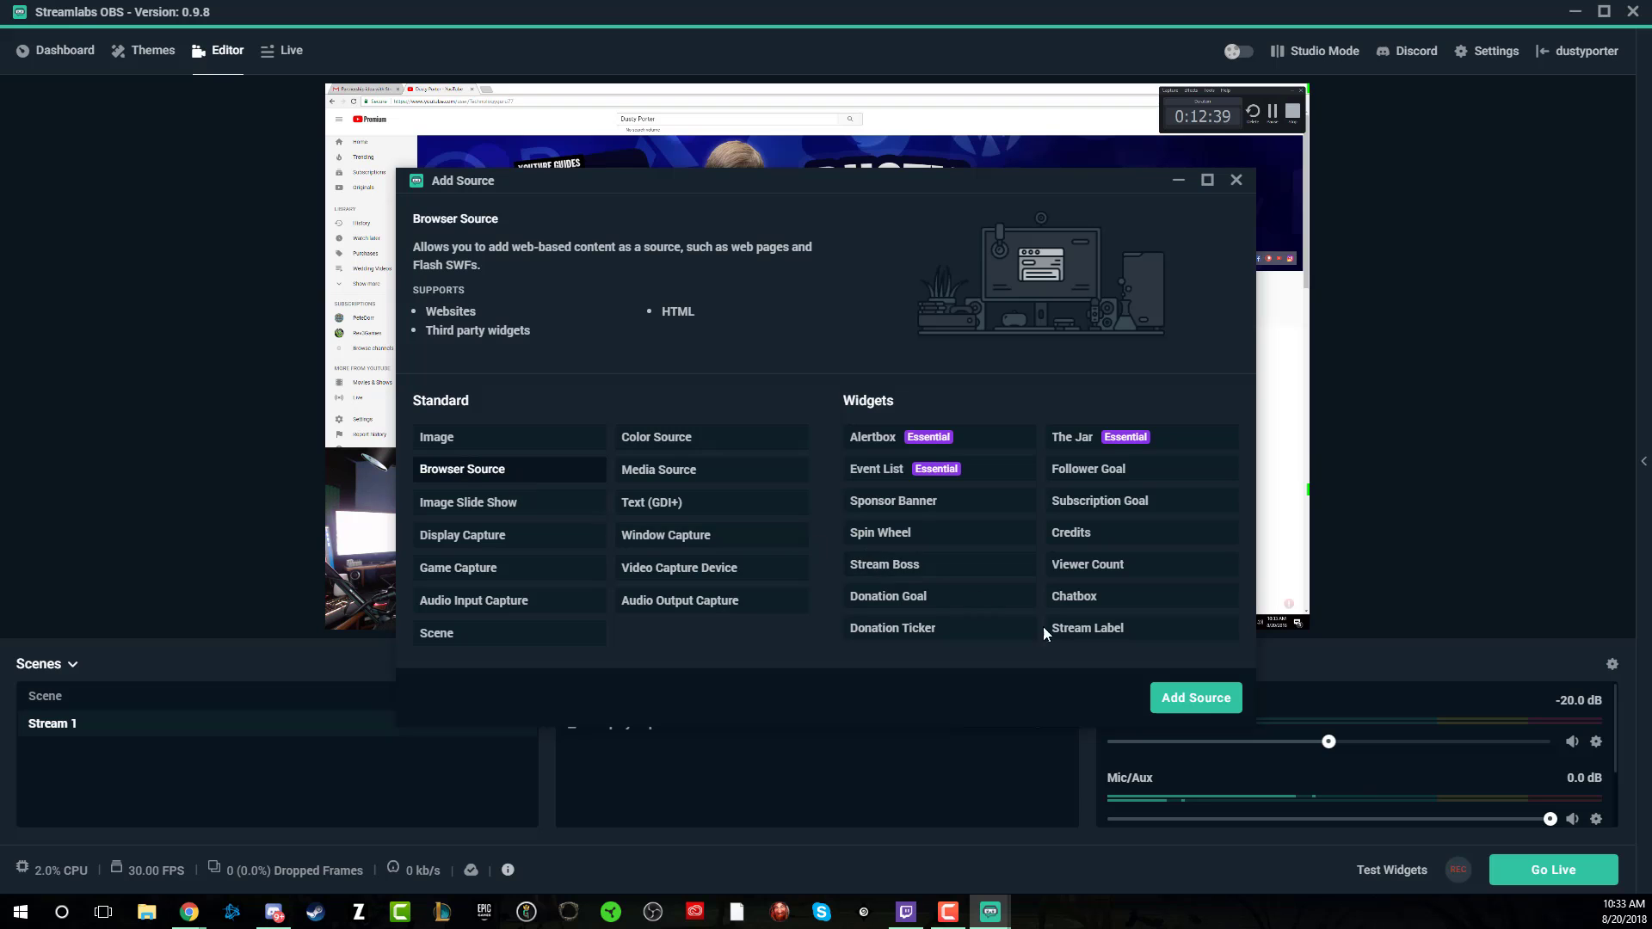
{"action": "left_click", "coordinate": [1183, 697]}
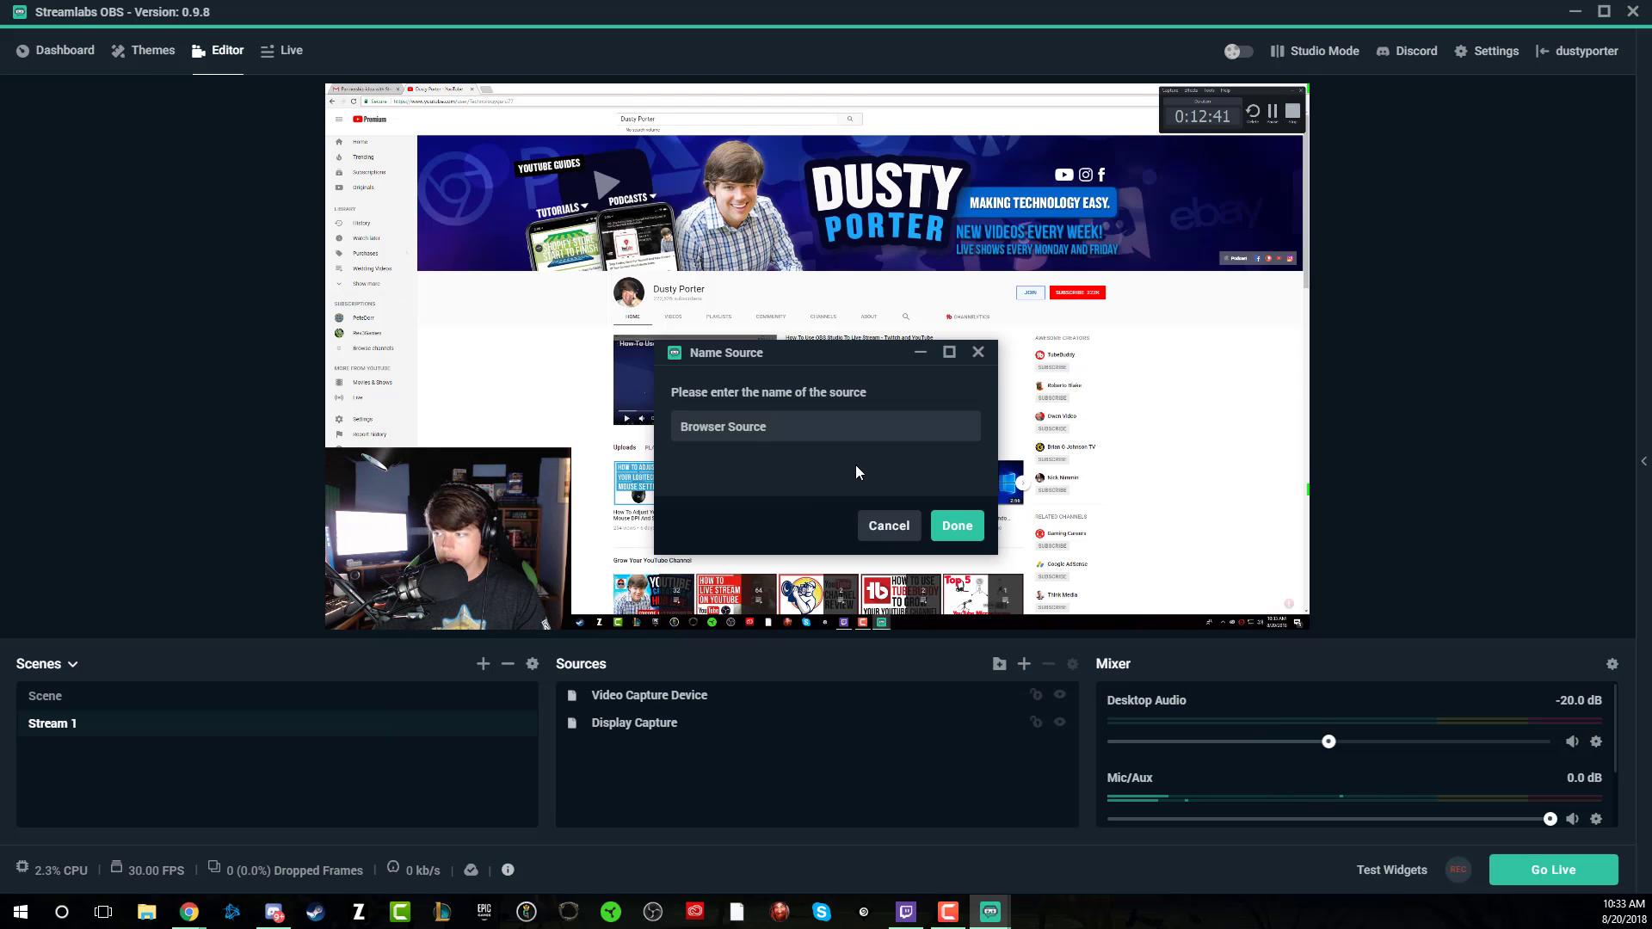
{"action": "left_click_drag", "start_coordinate": [817, 432], "coordinate": [736, 427]}
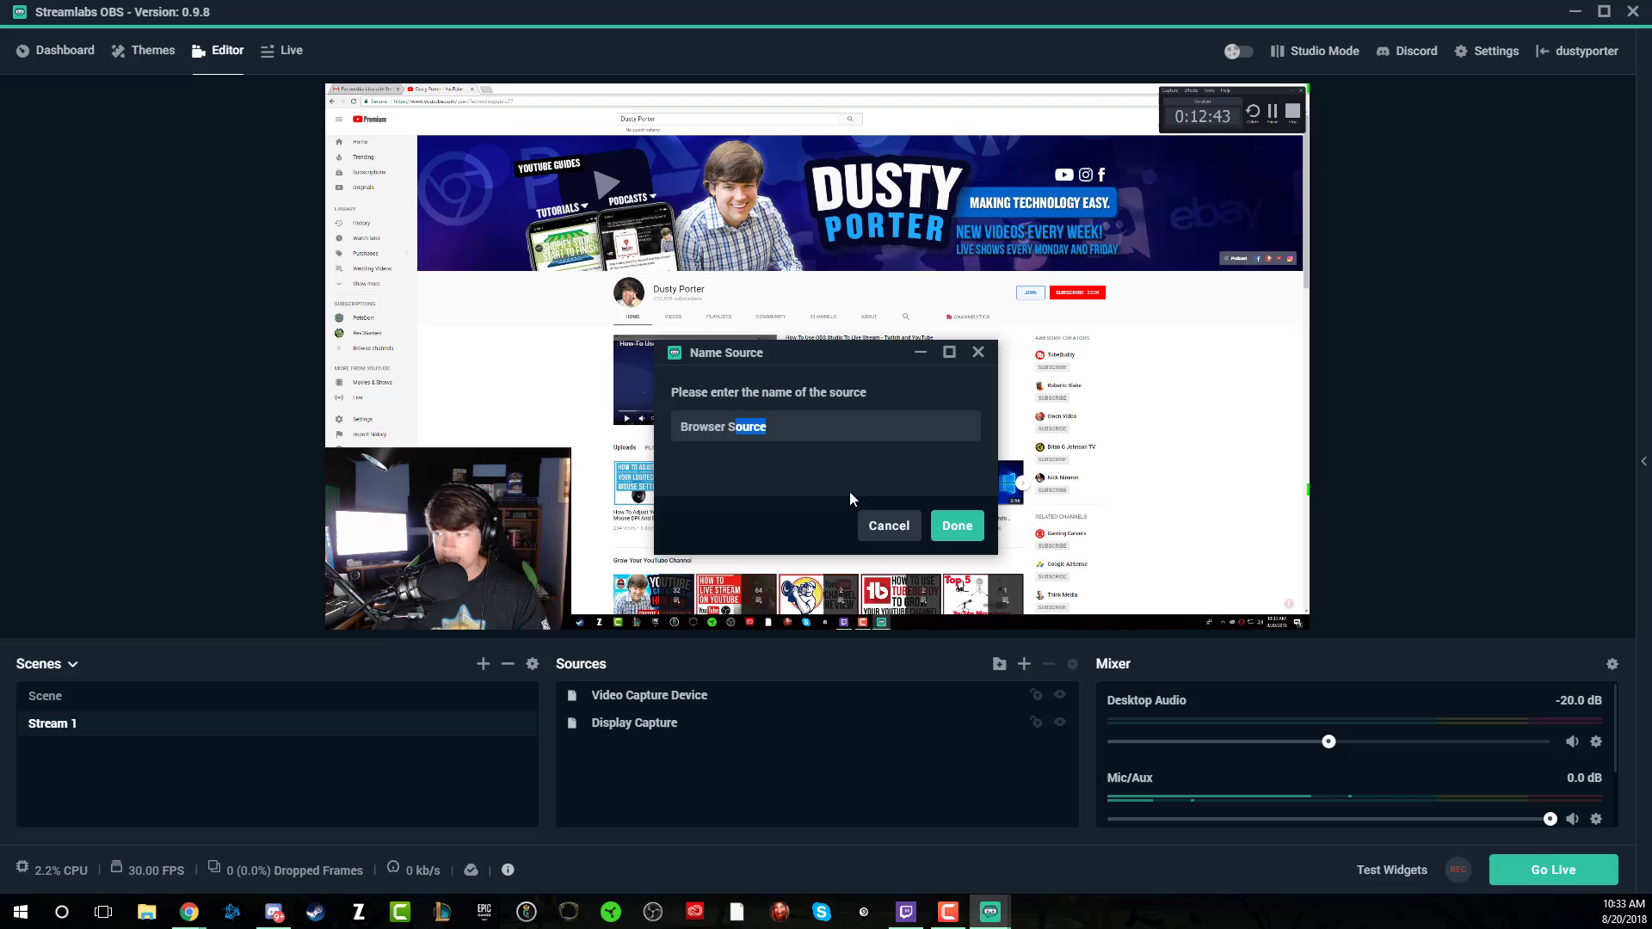
{"action": "left_click", "coordinate": [962, 537]}
Set the browser source URL to the copied Event List address and place it above the webcam
{"action": "triple_click", "coordinate": [829, 385]}
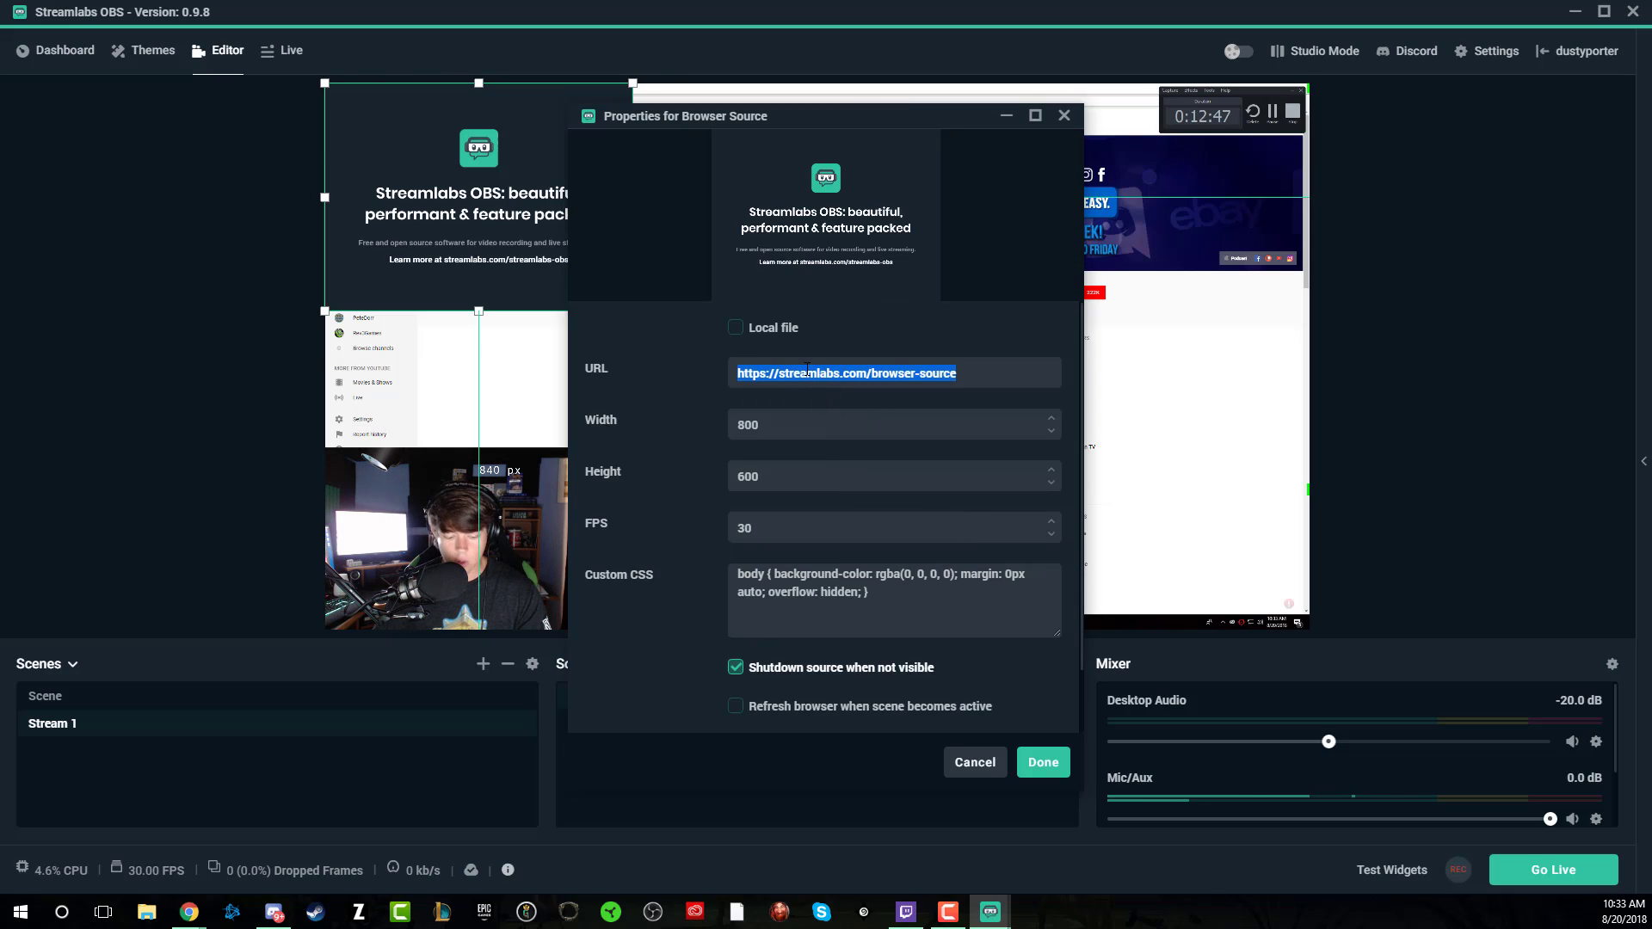
{"action": "key", "text": "ctrl+v"}
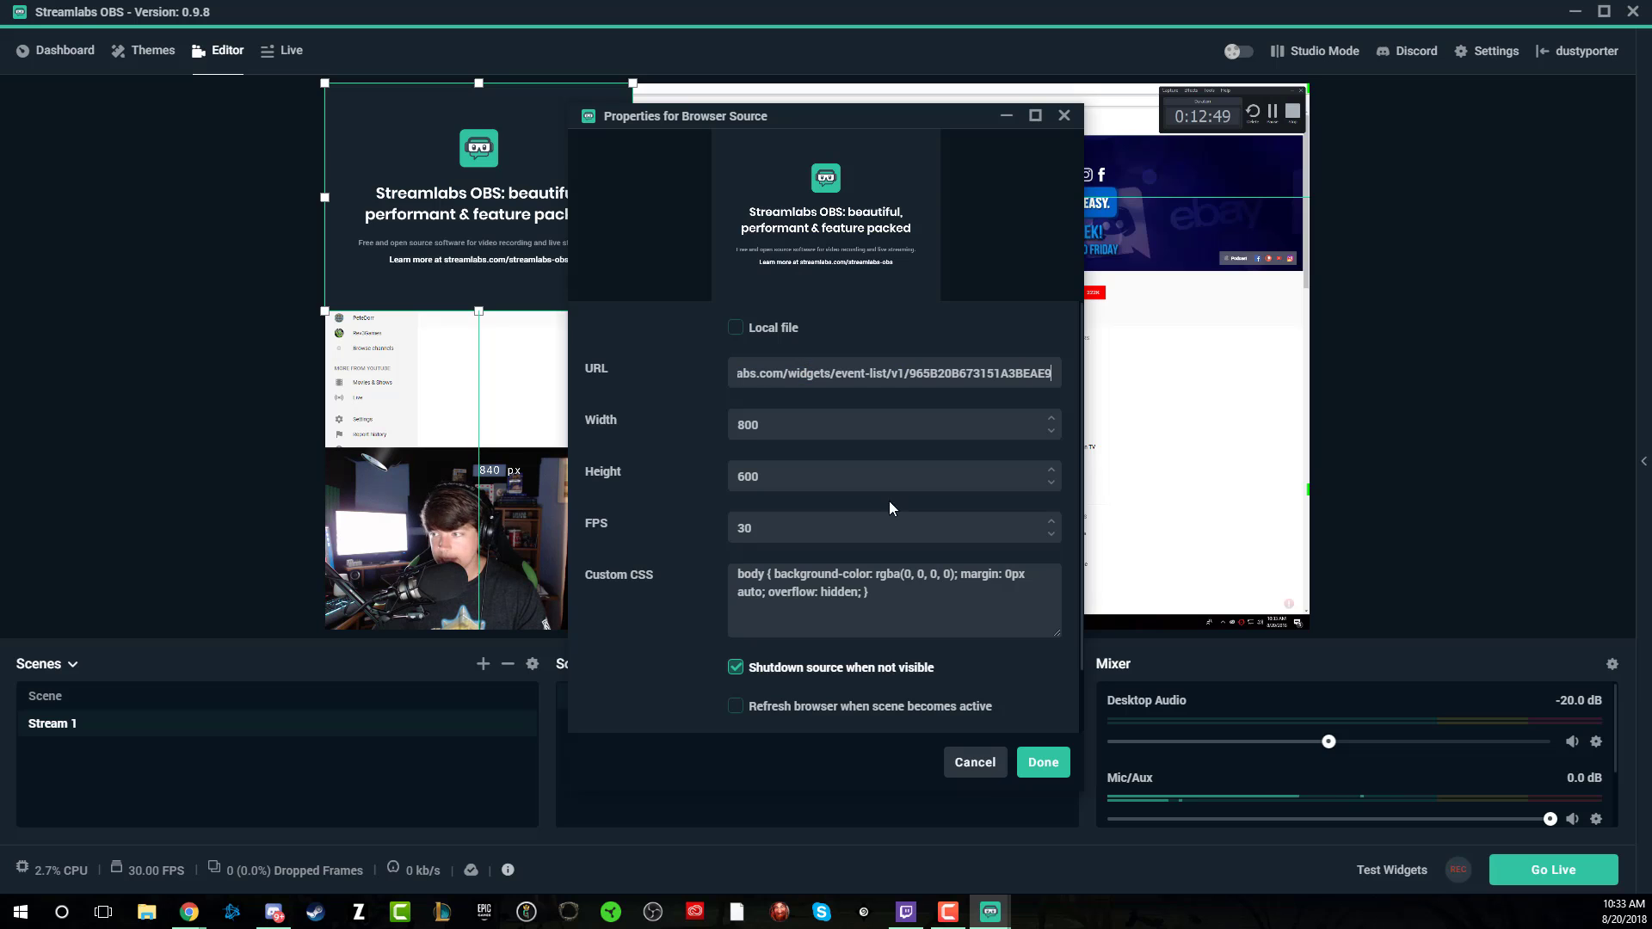
{"action": "left_click", "coordinate": [1042, 762]}
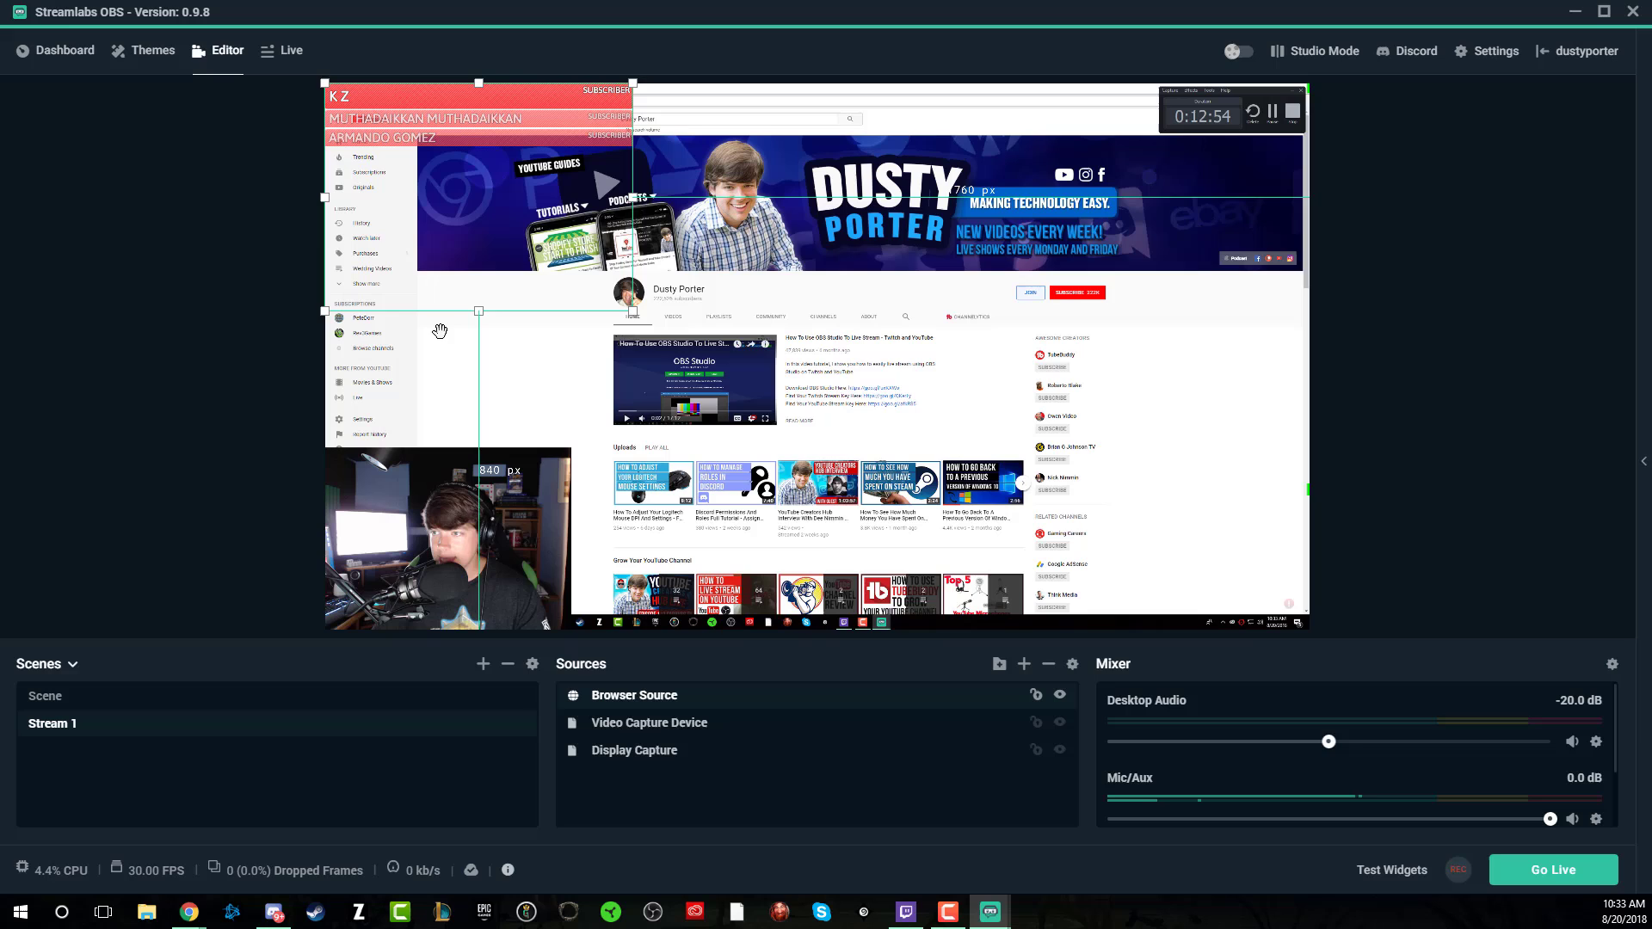
{"action": "left_click_drag", "start_coordinate": [435, 125], "coordinate": [496, 410]}
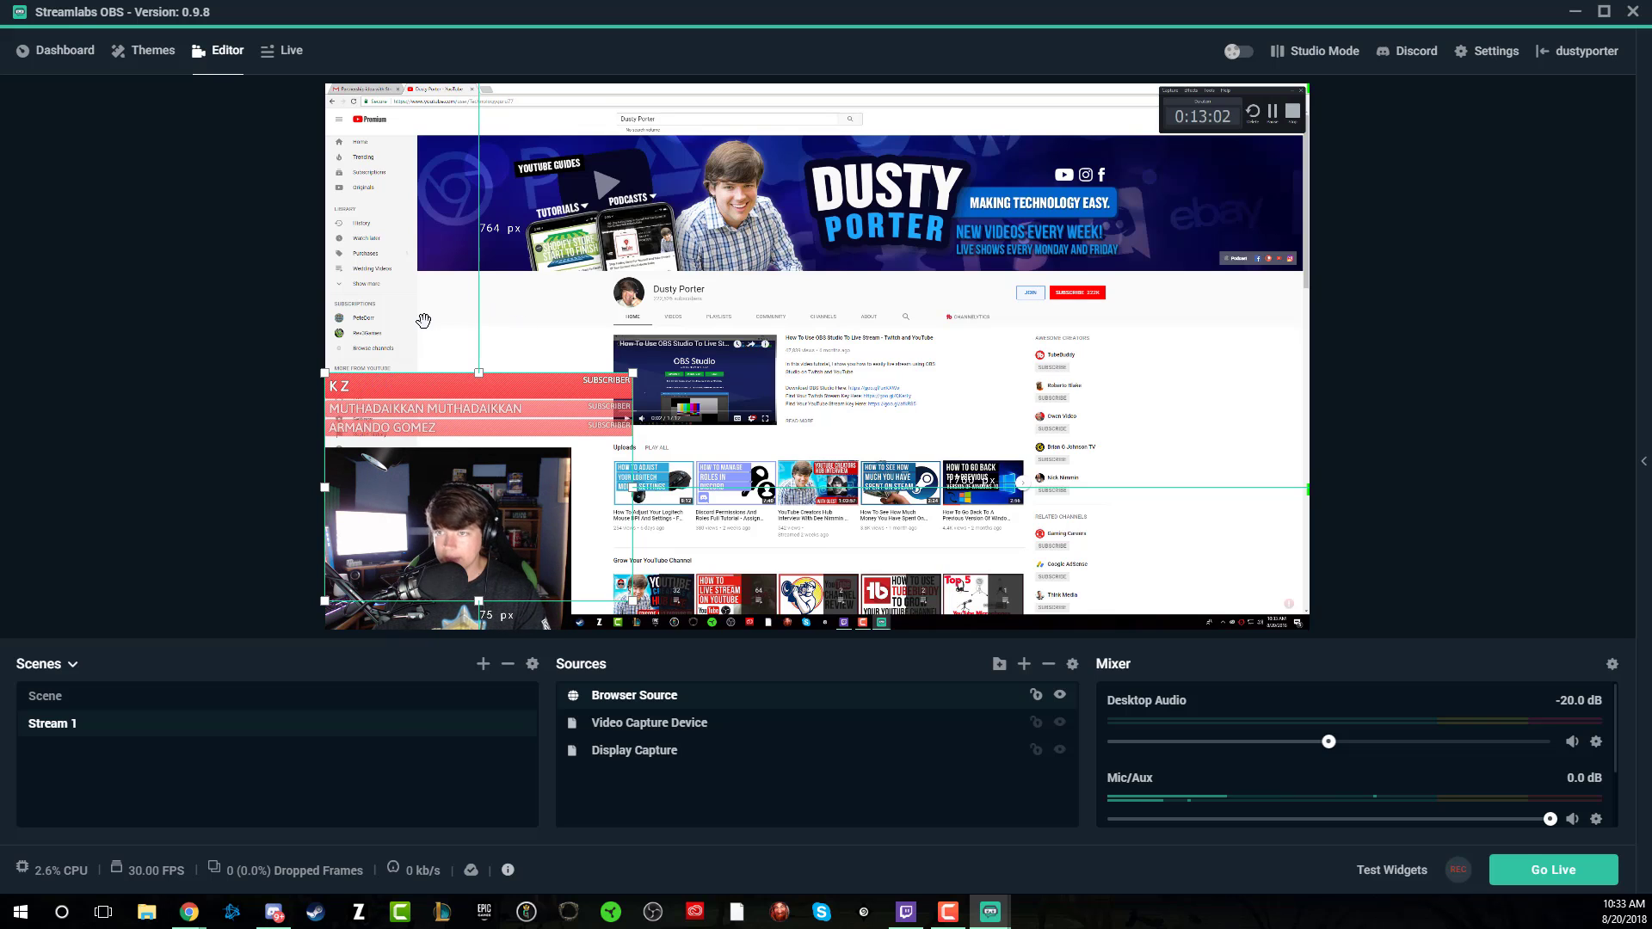
Go to the Dashboard showing 0 donations, $0.00 revenue, 8 subscribers, and scroll the widgets sidebar
{"action": "left_click", "coordinate": [60, 49]}
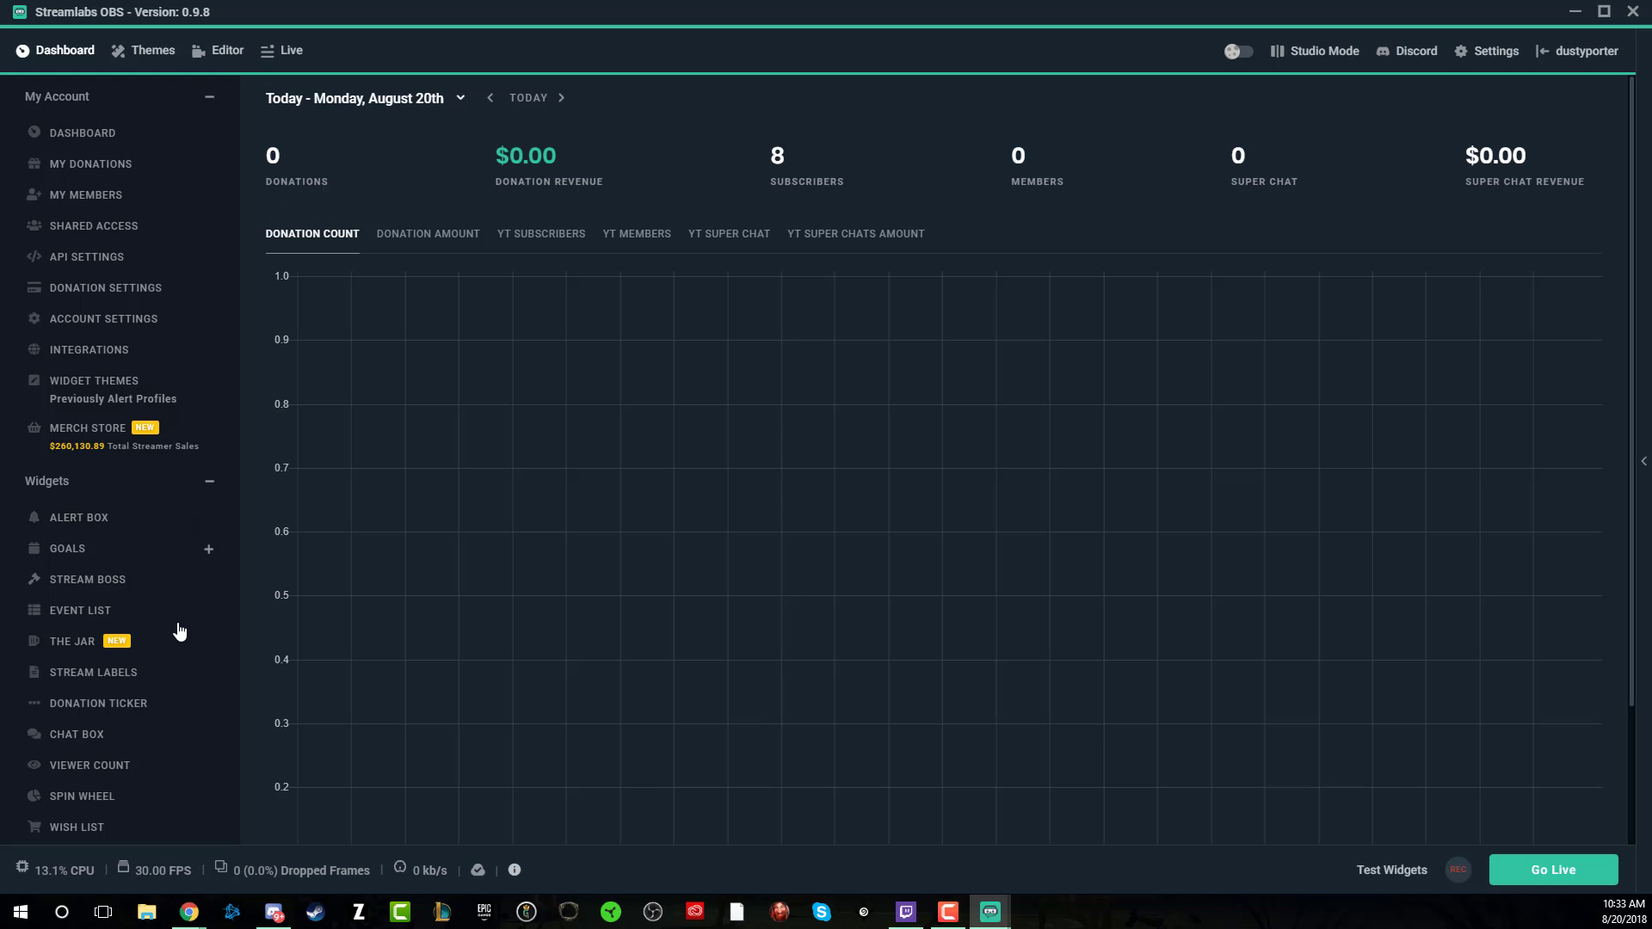
{"action": "scroll", "coordinate": [184, 663], "scroll_direction": "down", "scroll_amount": 1}
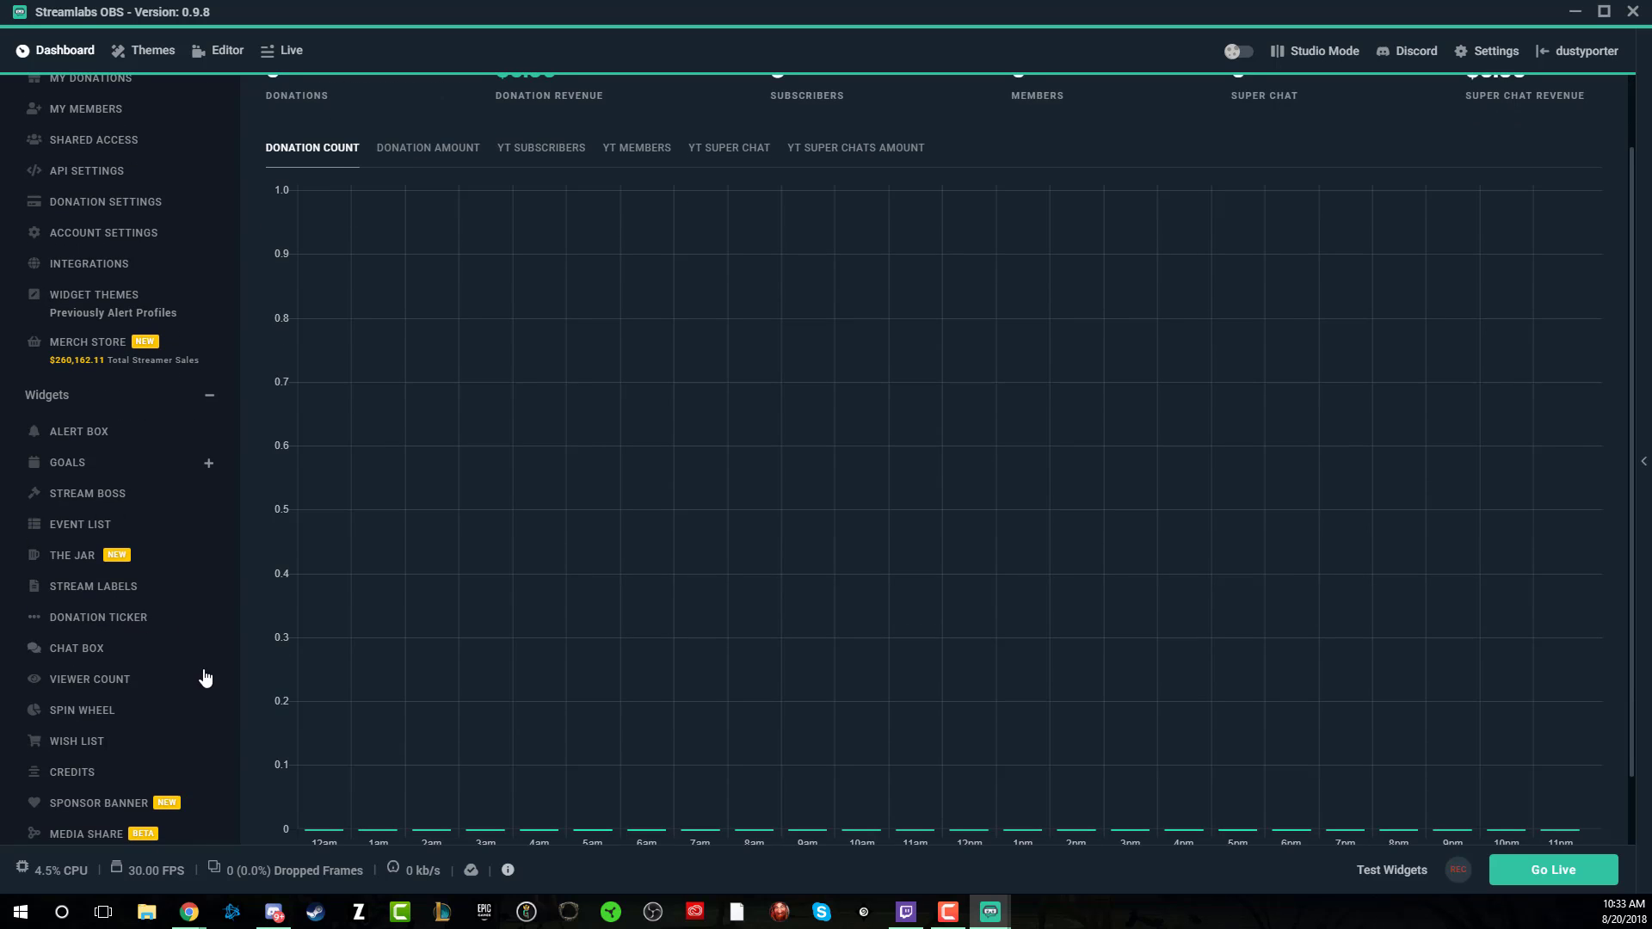
{"action": "scroll", "coordinate": [172, 704], "scroll_direction": "down", "scroll_amount": 1}
{"action": "scroll", "coordinate": [168, 689], "scroll_direction": "up", "scroll_amount": 2}
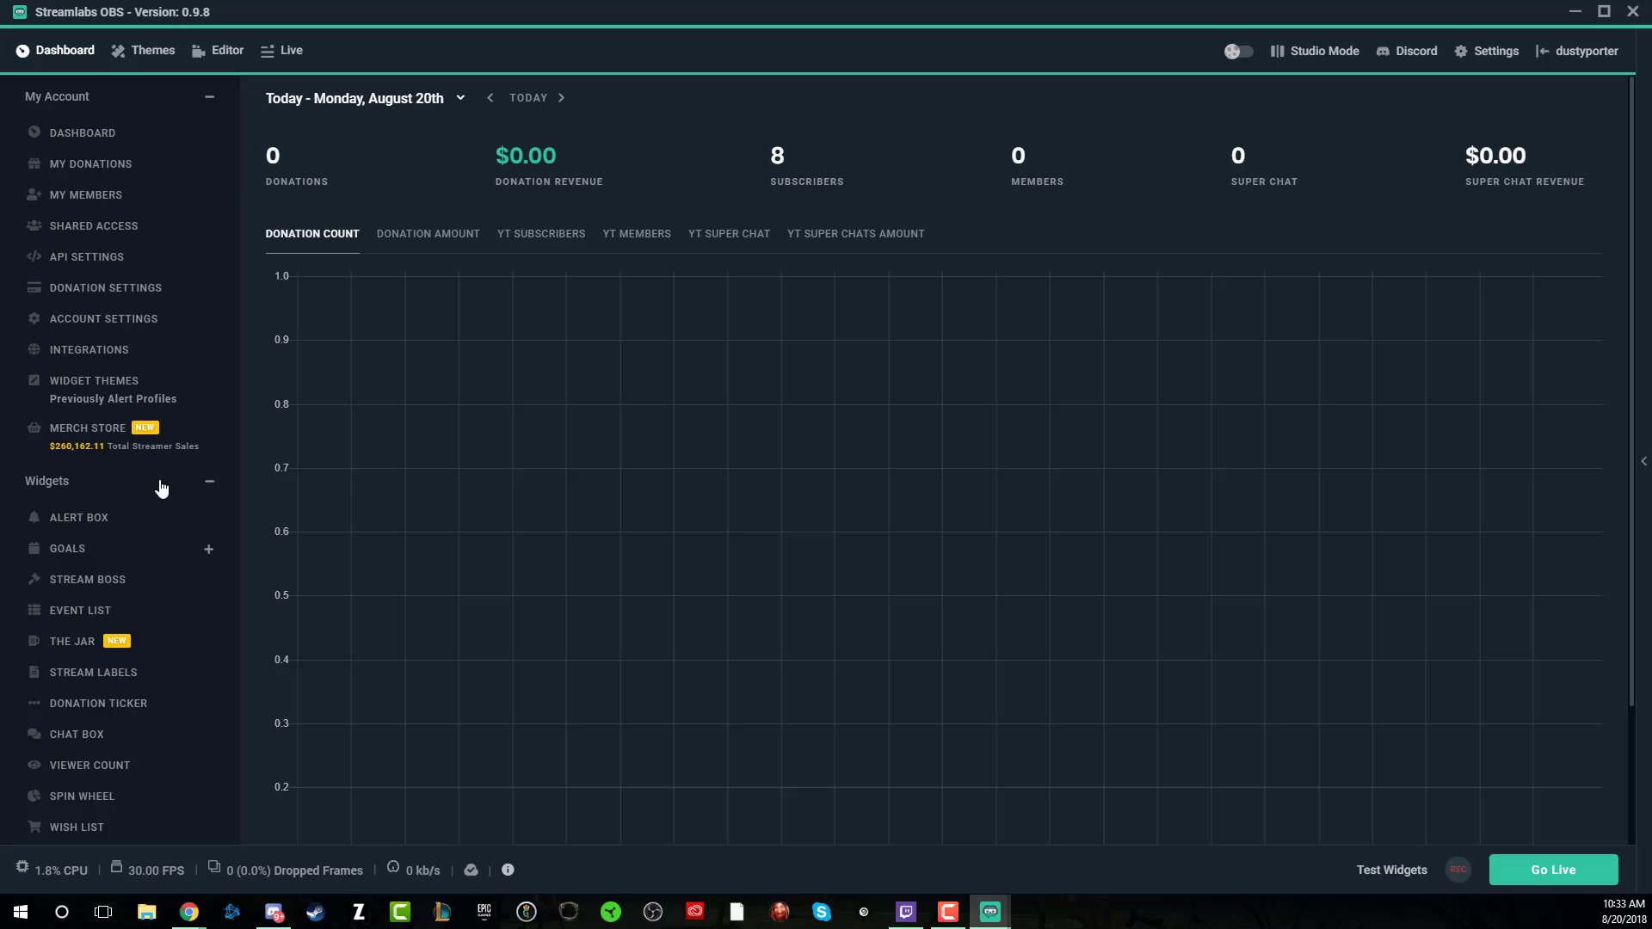
{"action": "scroll", "coordinate": [74, 685], "scroll_direction": "down", "scroll_amount": 2}
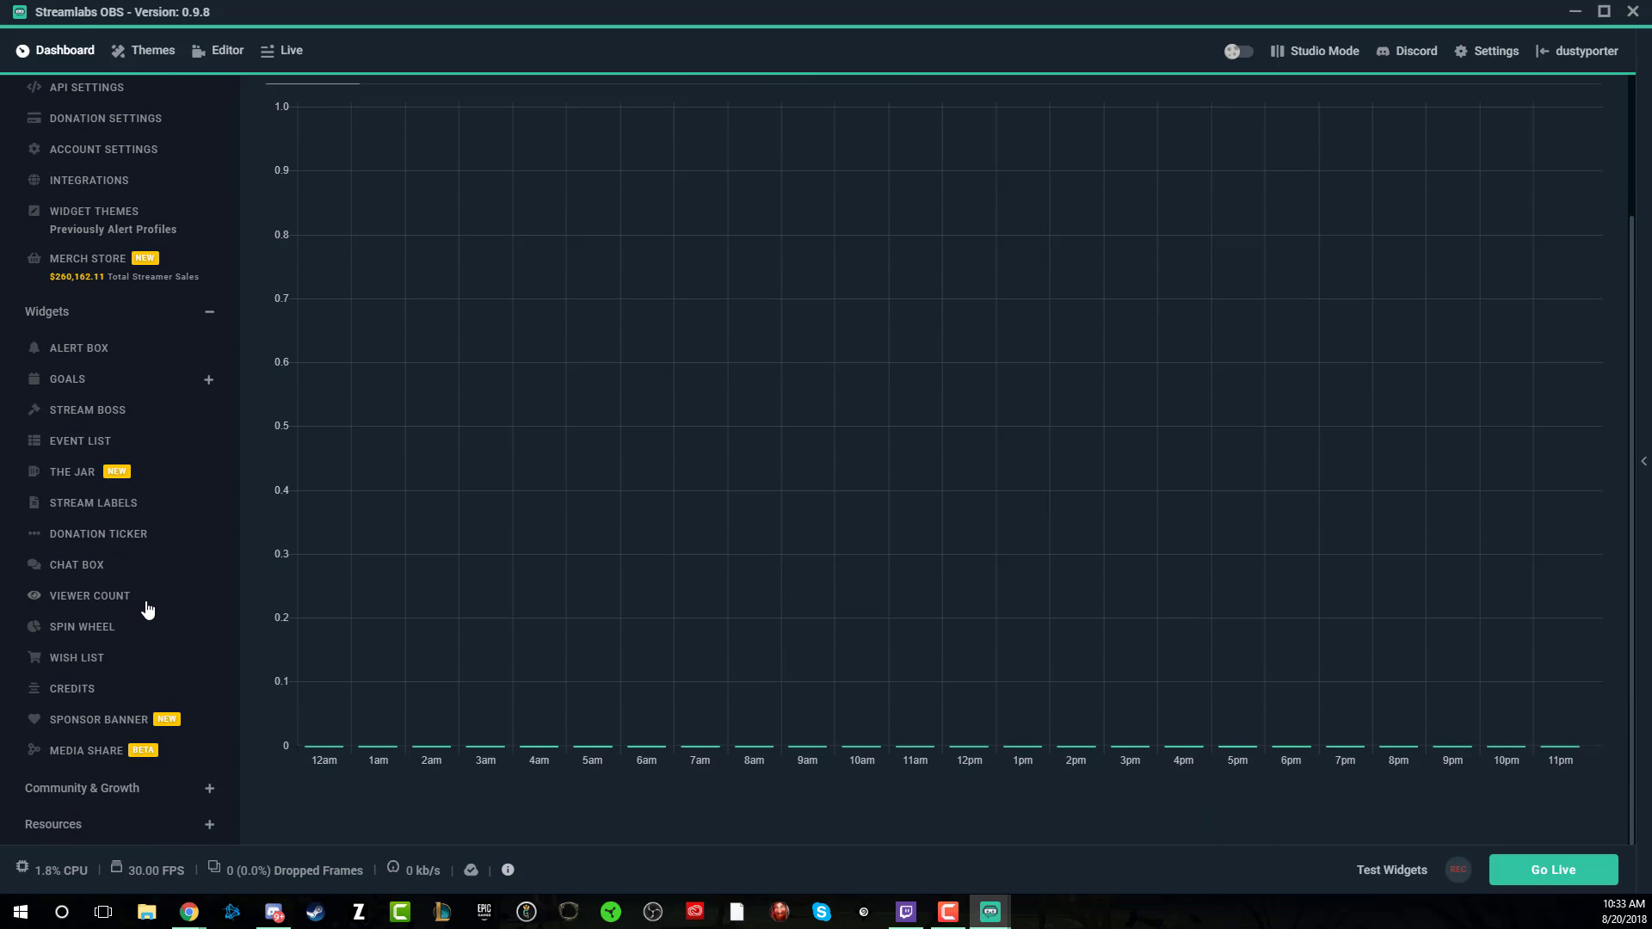
{"action": "scroll", "coordinate": [151, 609], "scroll_direction": "up", "scroll_amount": 3}
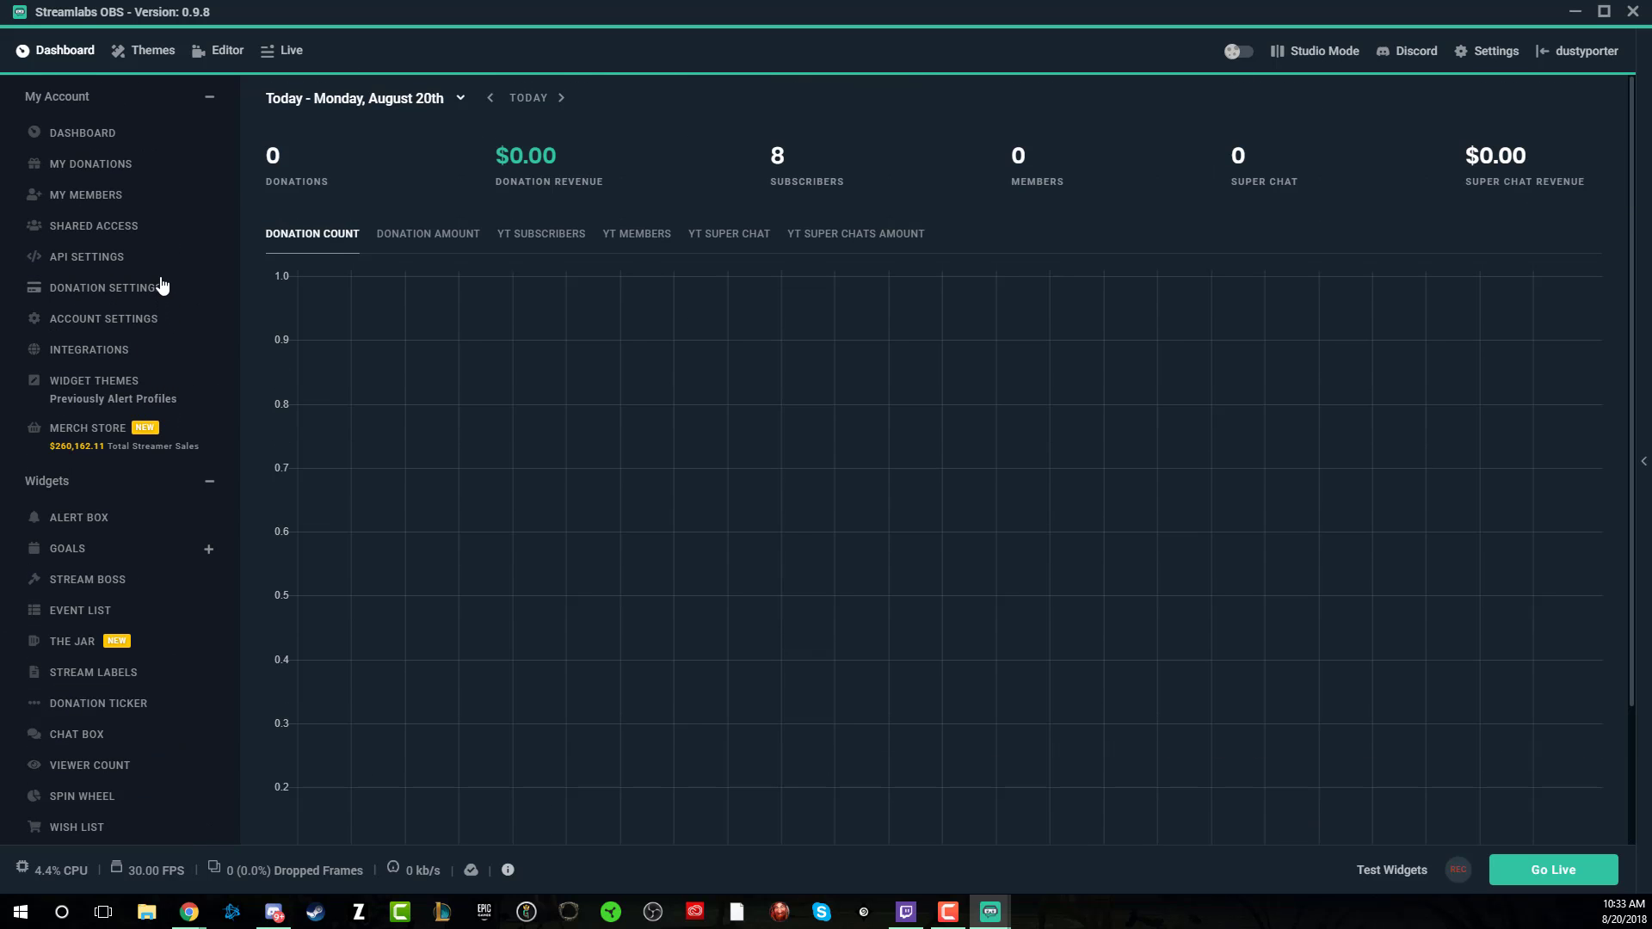
Browse the Scene Themes gallery and open the Valhalla theme's detail page
{"action": "left_click", "coordinate": [153, 53]}
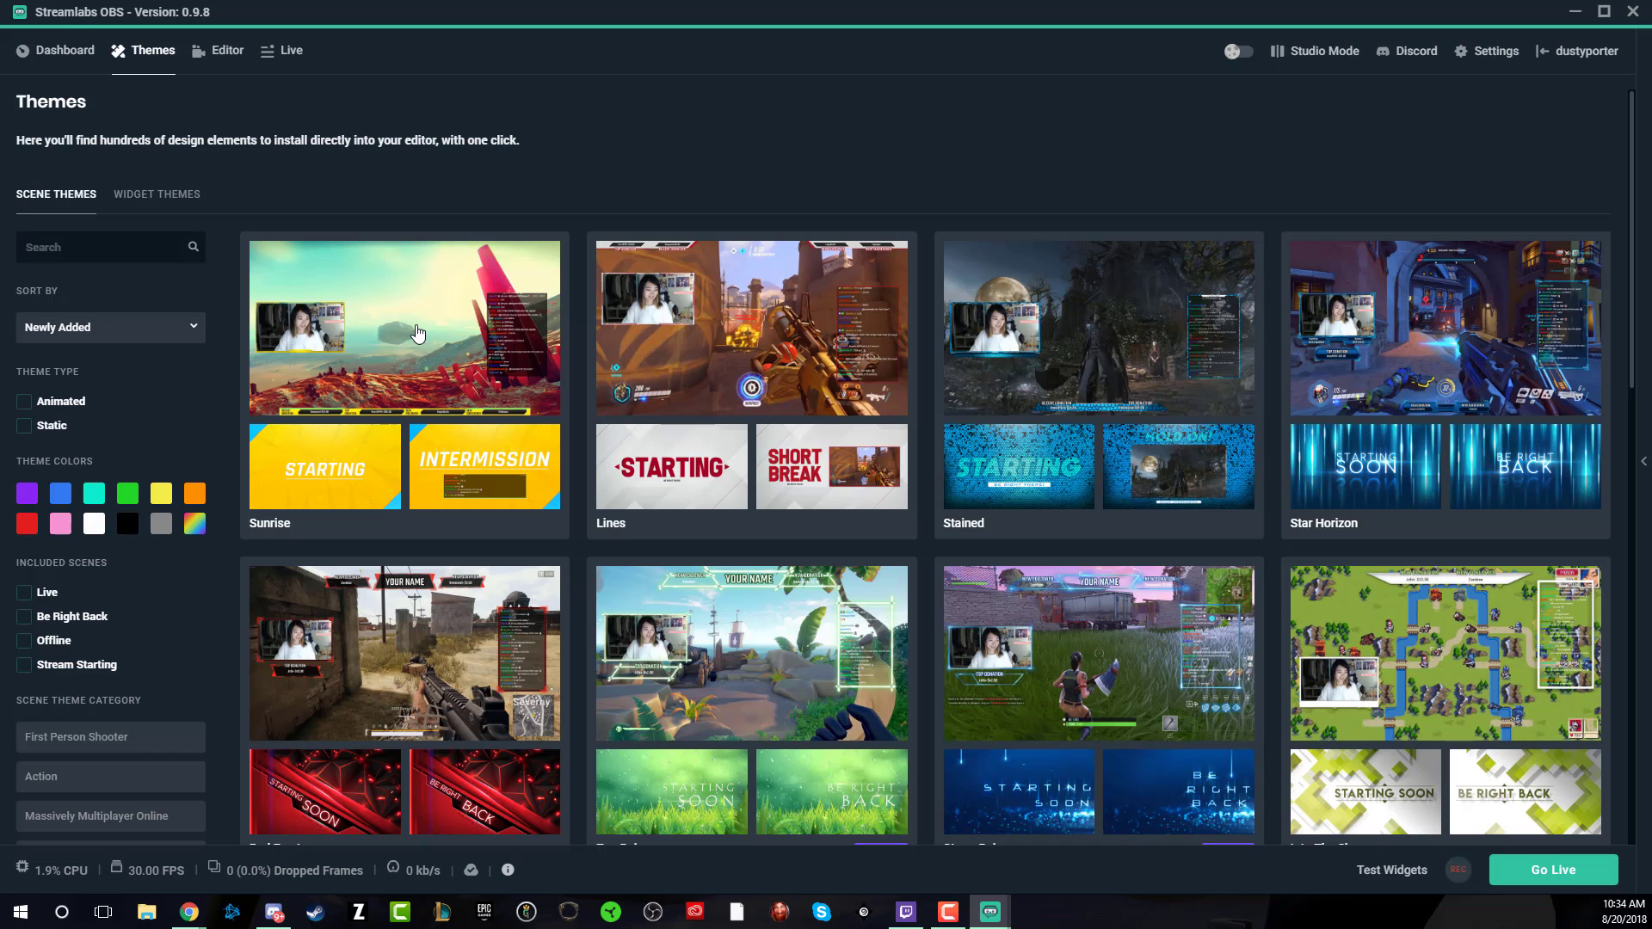
{"action": "scroll", "coordinate": [476, 357], "scroll_direction": "down", "scroll_amount": 3}
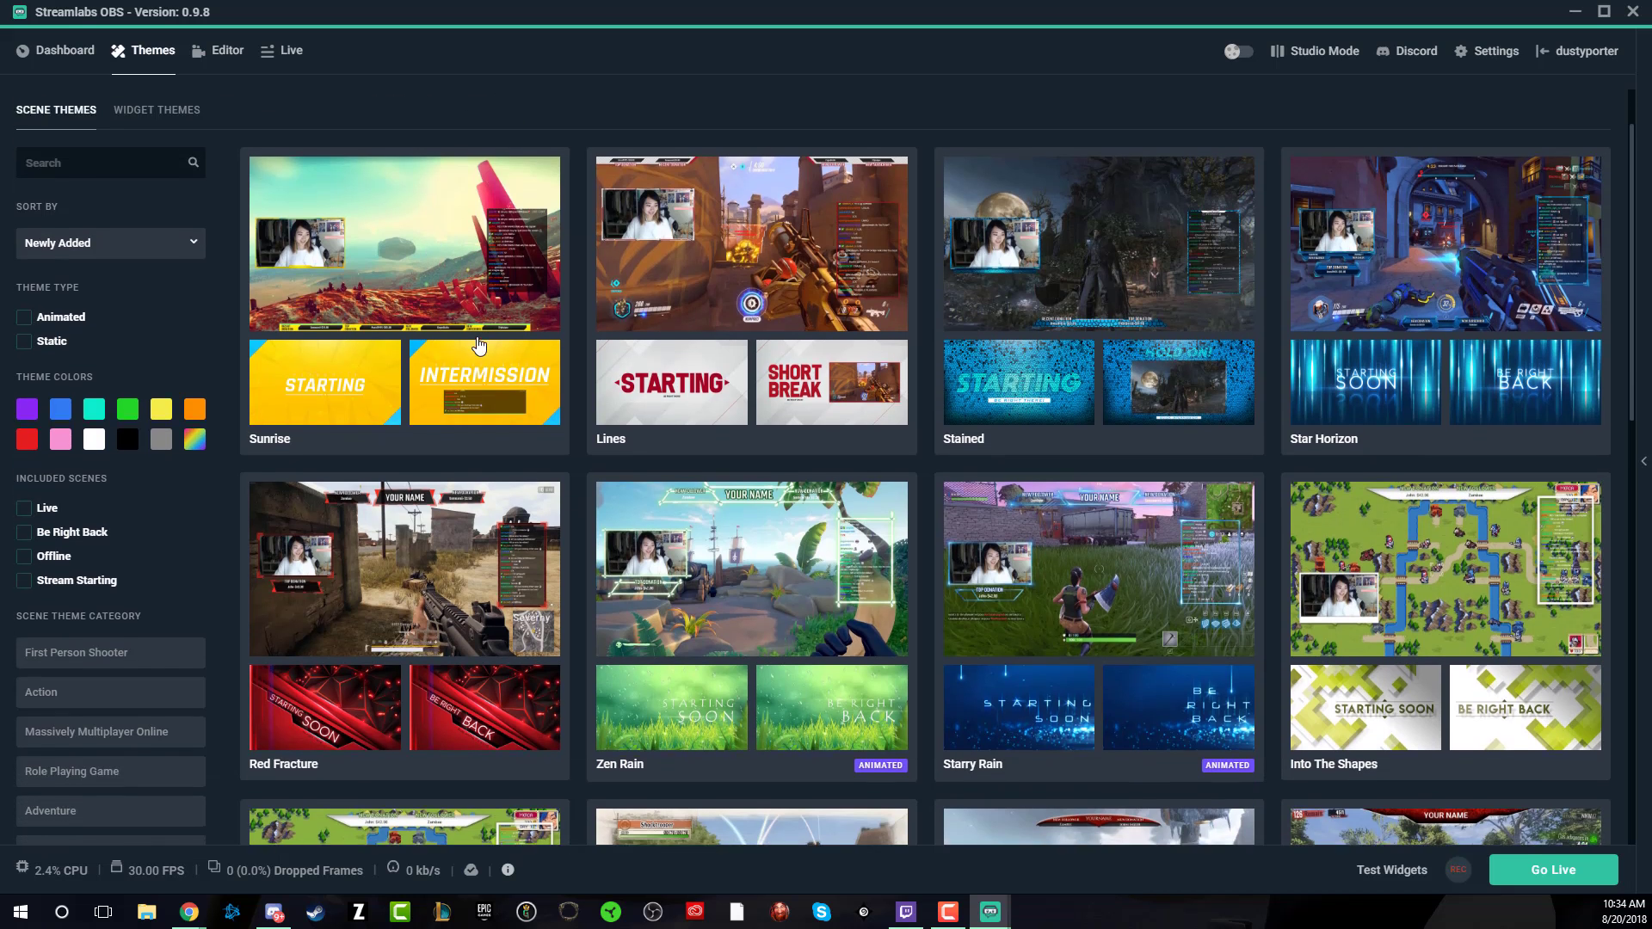
{"action": "scroll", "coordinate": [476, 364], "scroll_direction": "down", "scroll_amount": 2}
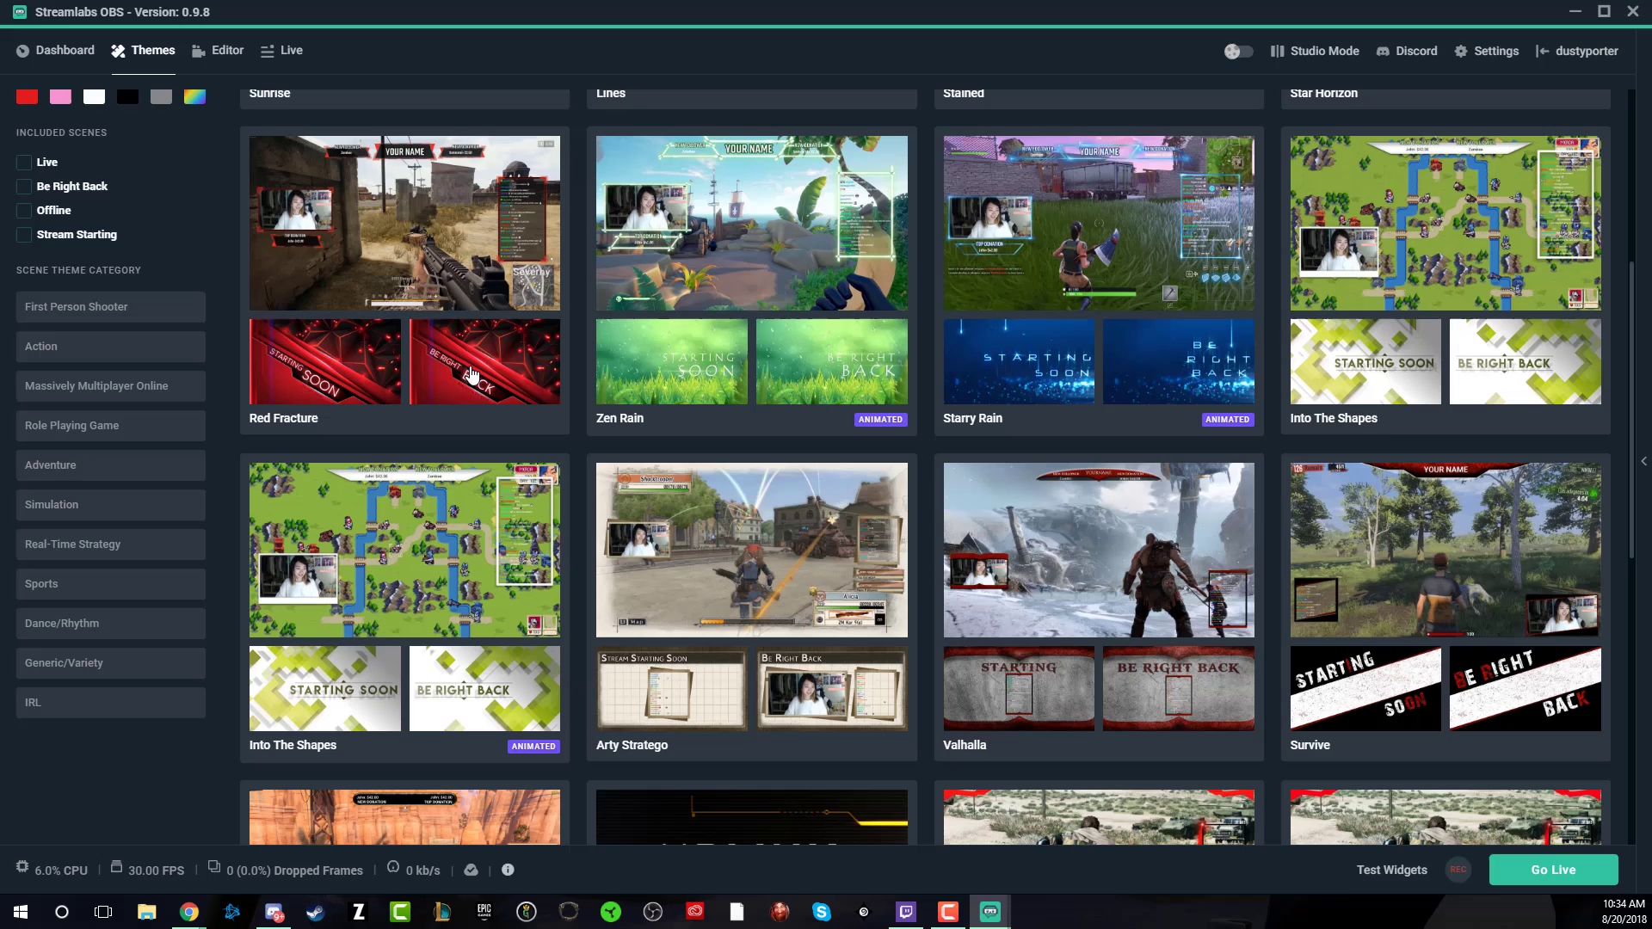
{"action": "scroll", "coordinate": [435, 523], "scroll_direction": "down", "scroll_amount": 2}
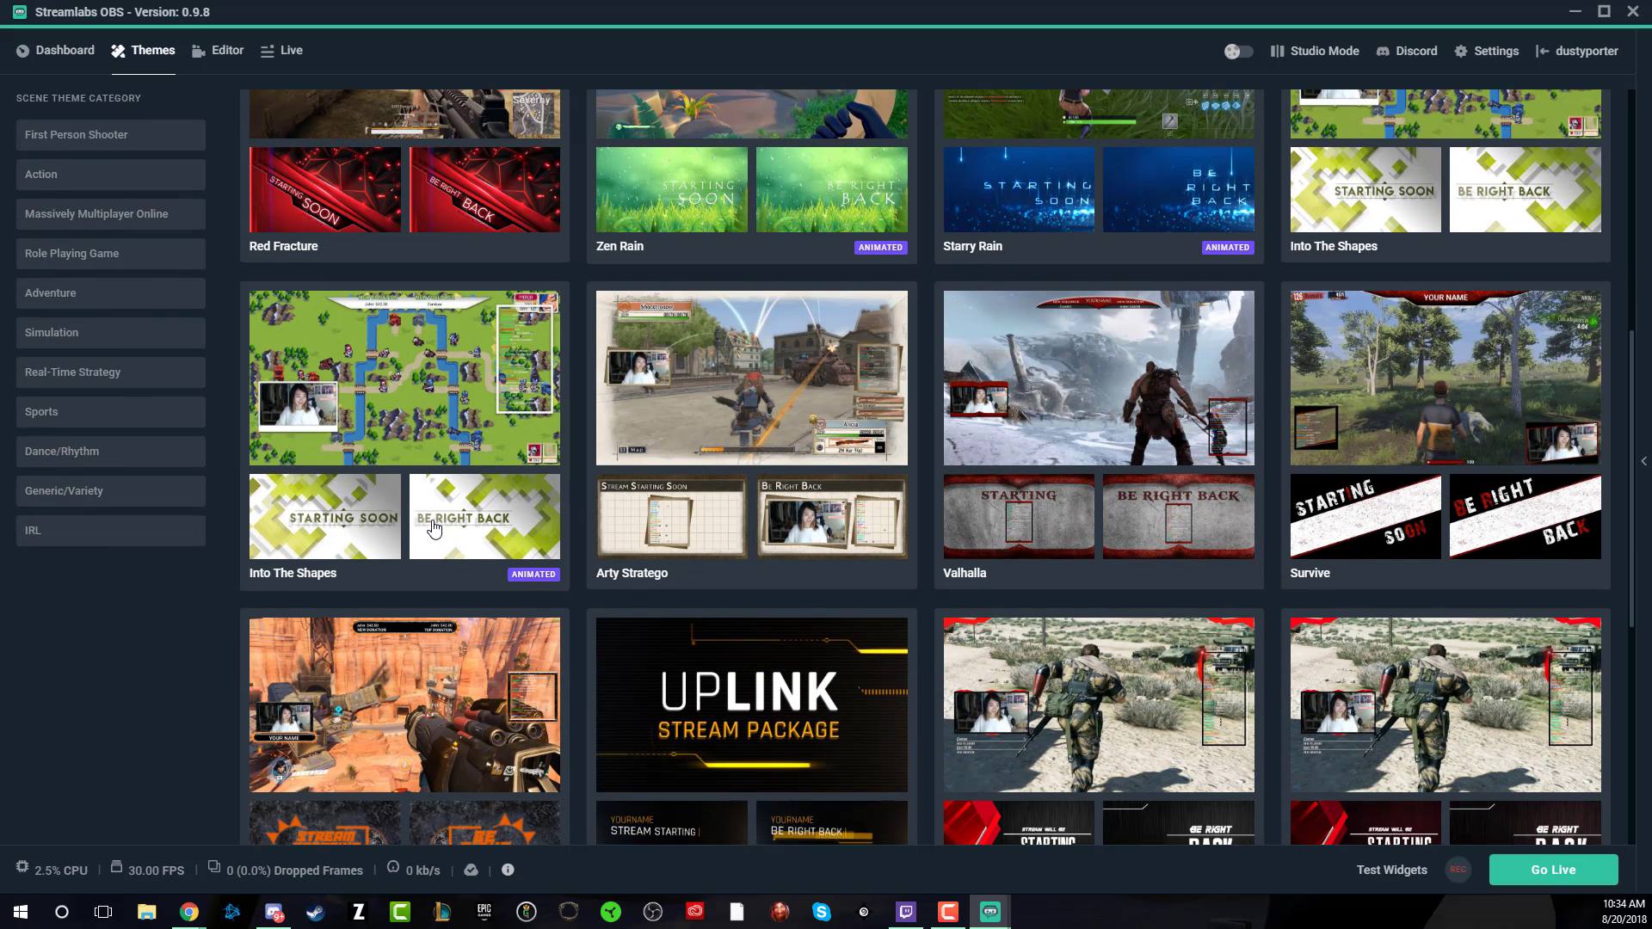
{"action": "scroll", "coordinate": [435, 528], "scroll_direction": "down", "scroll_amount": 2}
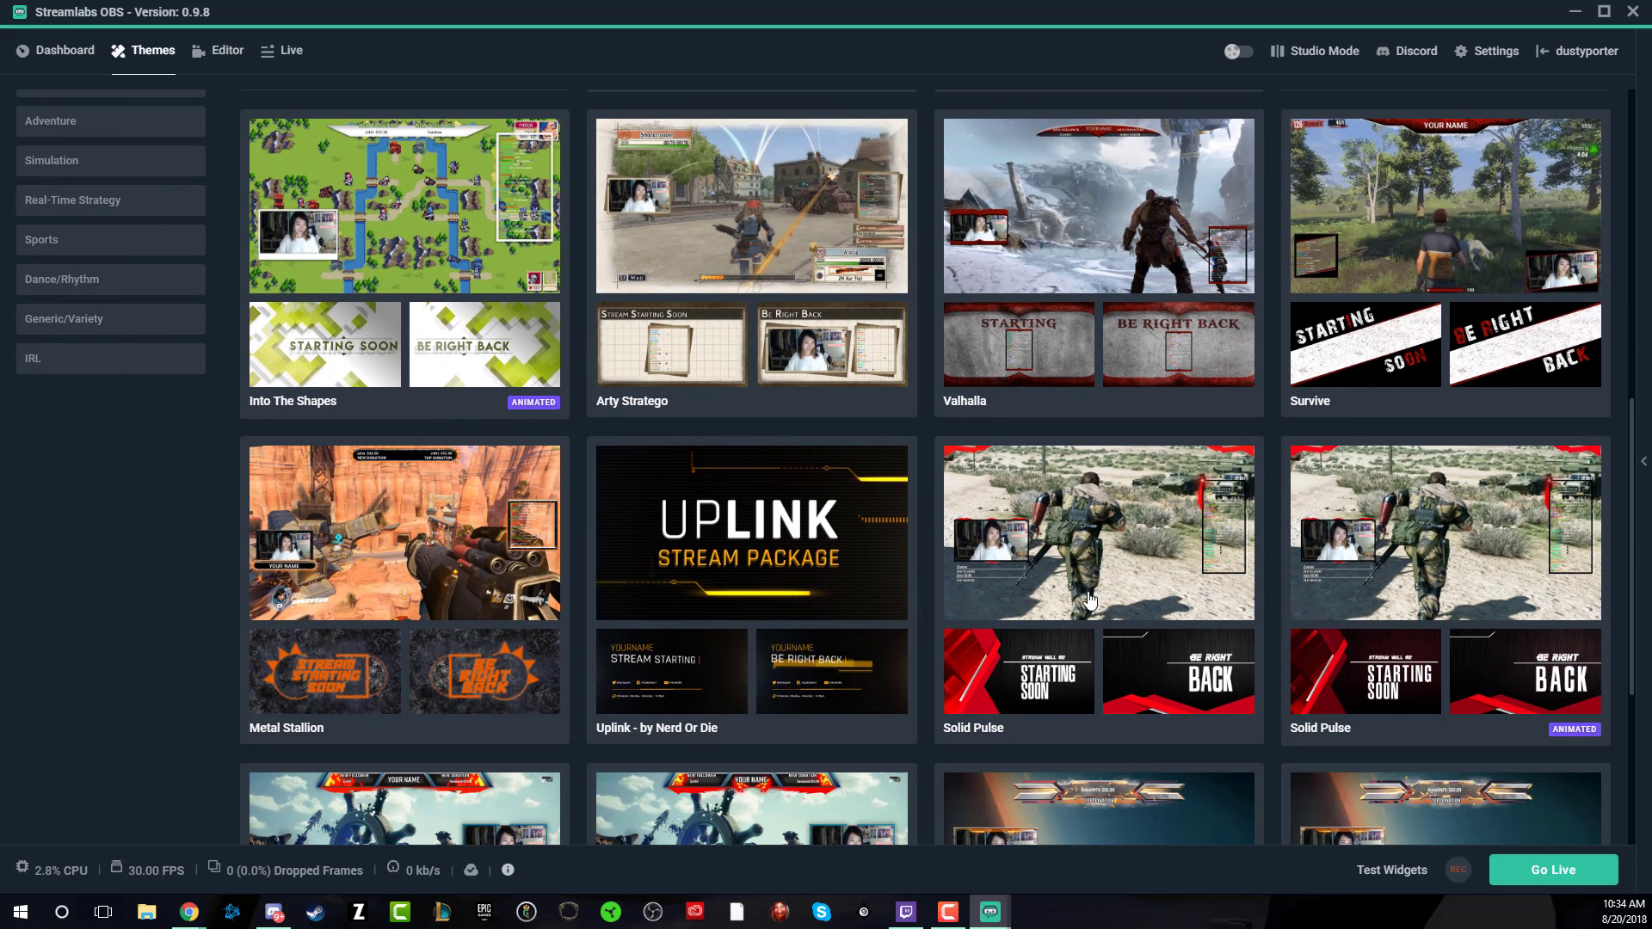
{"action": "left_click", "coordinate": [1066, 240]}
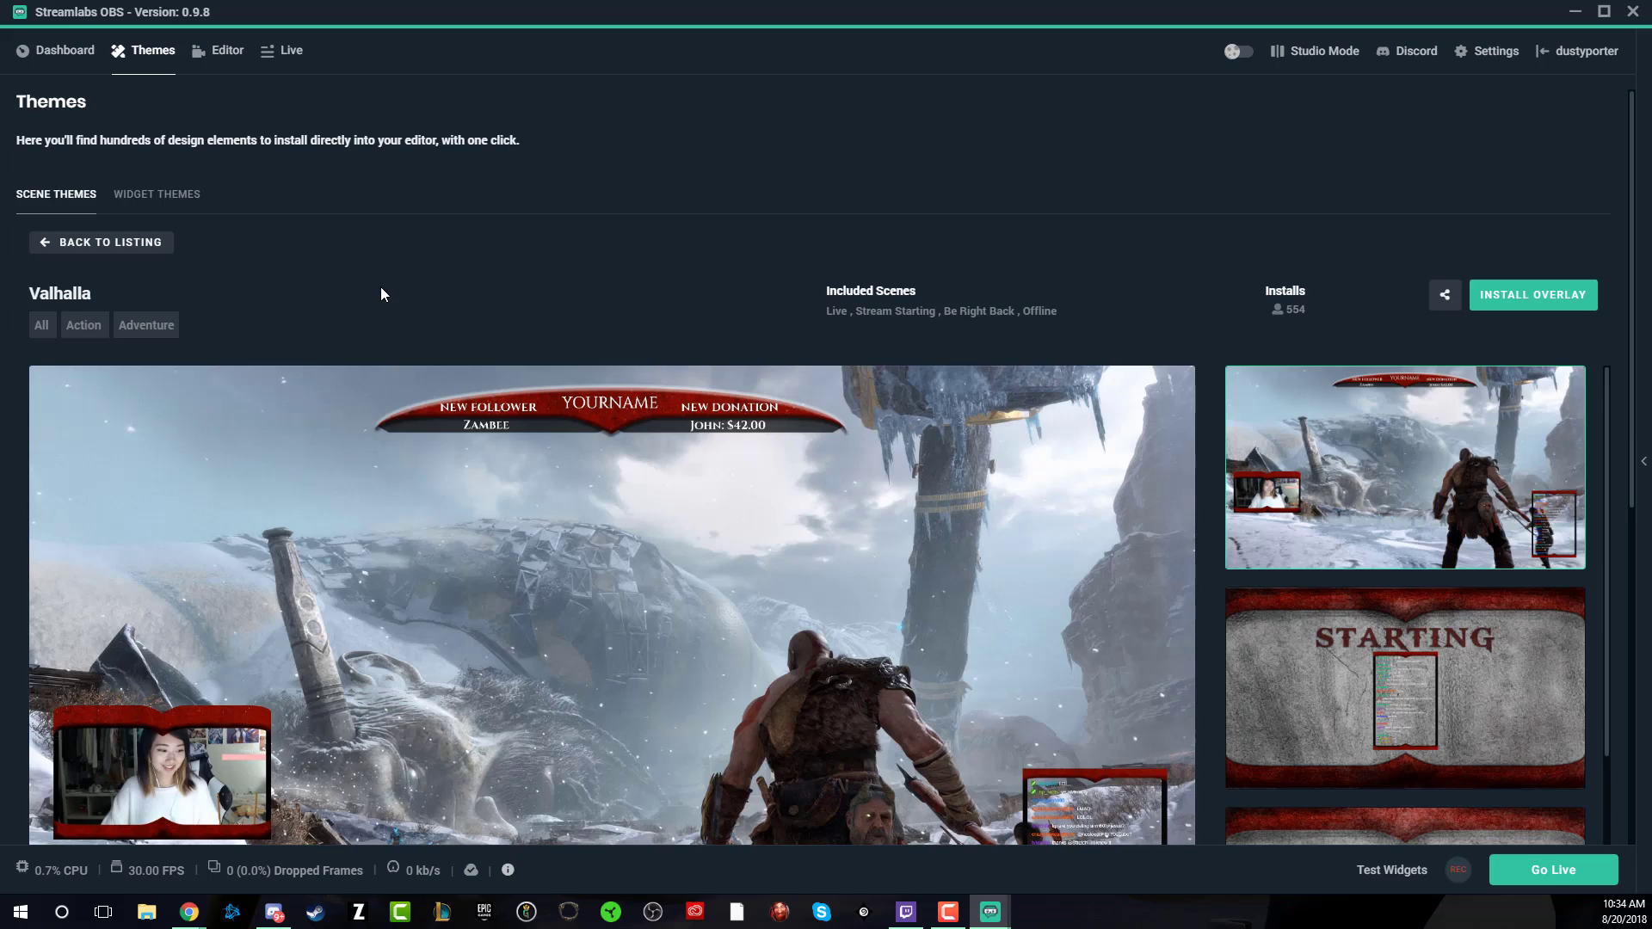
Install the Valhalla overlay, preview its Live, BRB, Ending and Offline scenes, then view Live
{"action": "left_click", "coordinate": [1504, 301]}
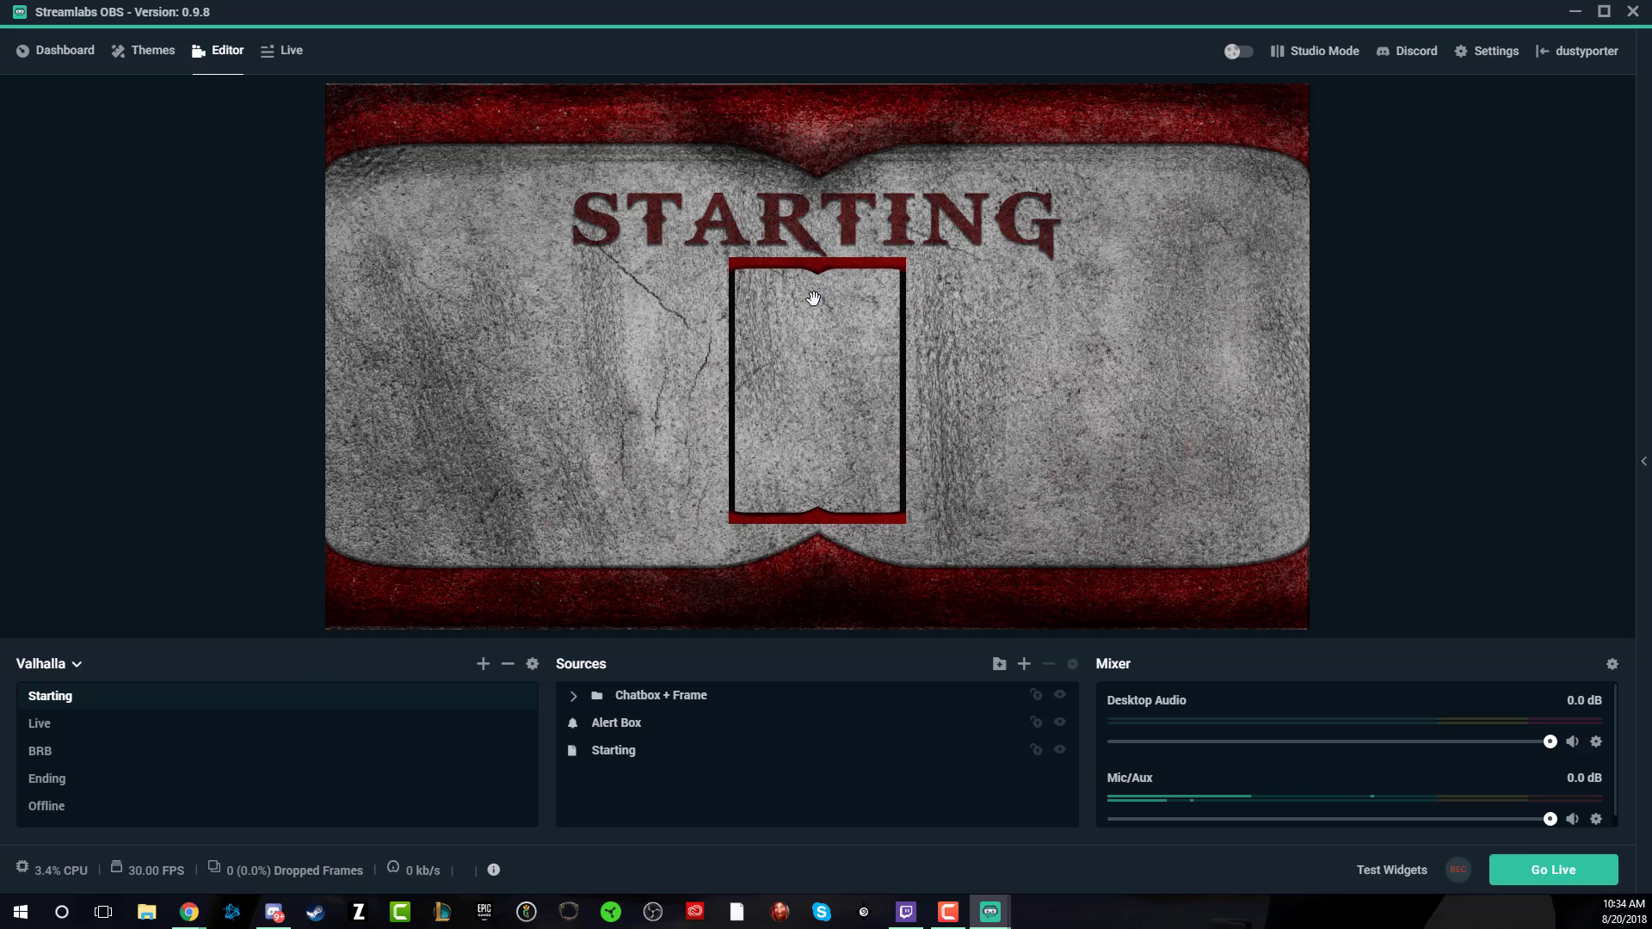
{"action": "left_click", "coordinate": [82, 726]}
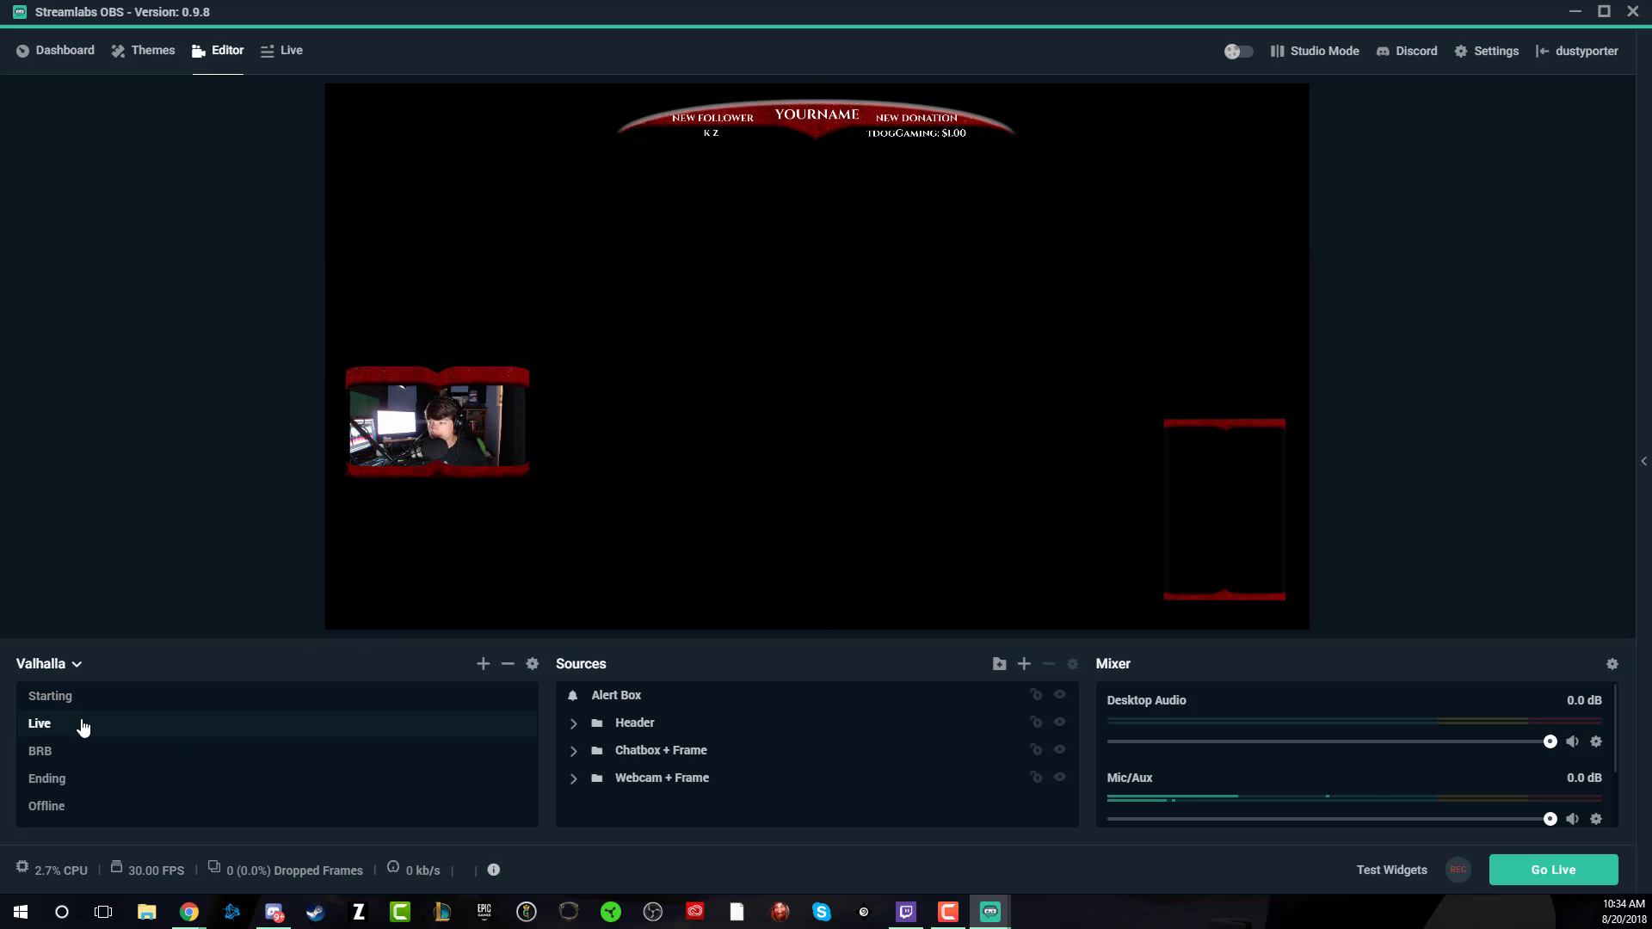
{"action": "left_click", "coordinate": [56, 753]}
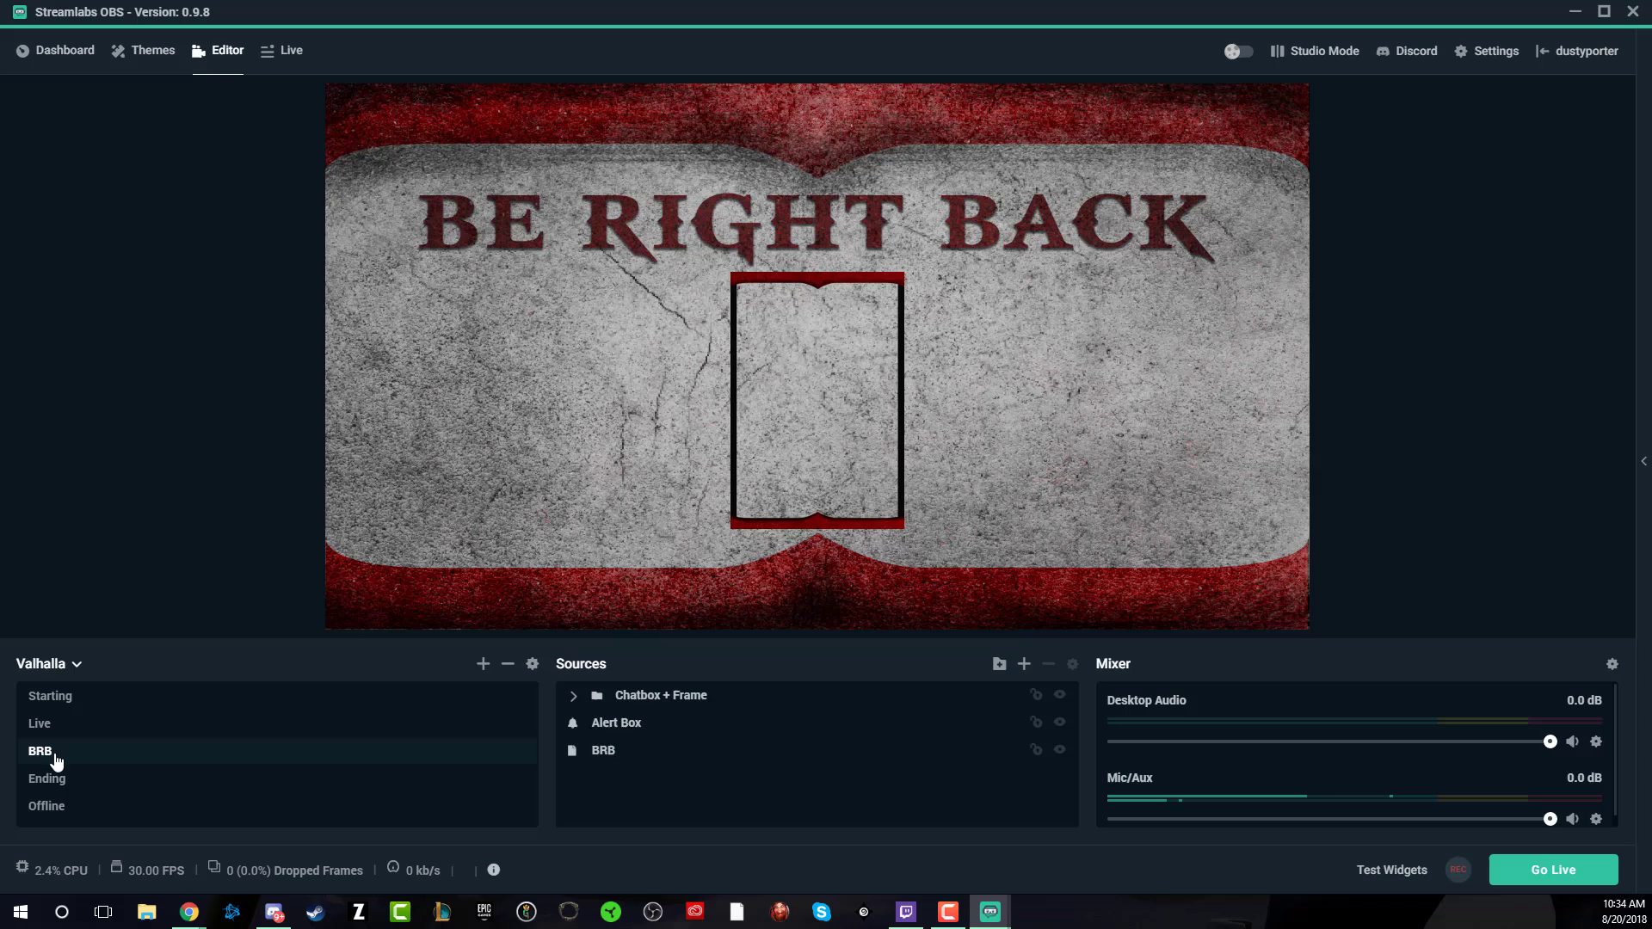
{"action": "left_click", "coordinate": [59, 783]}
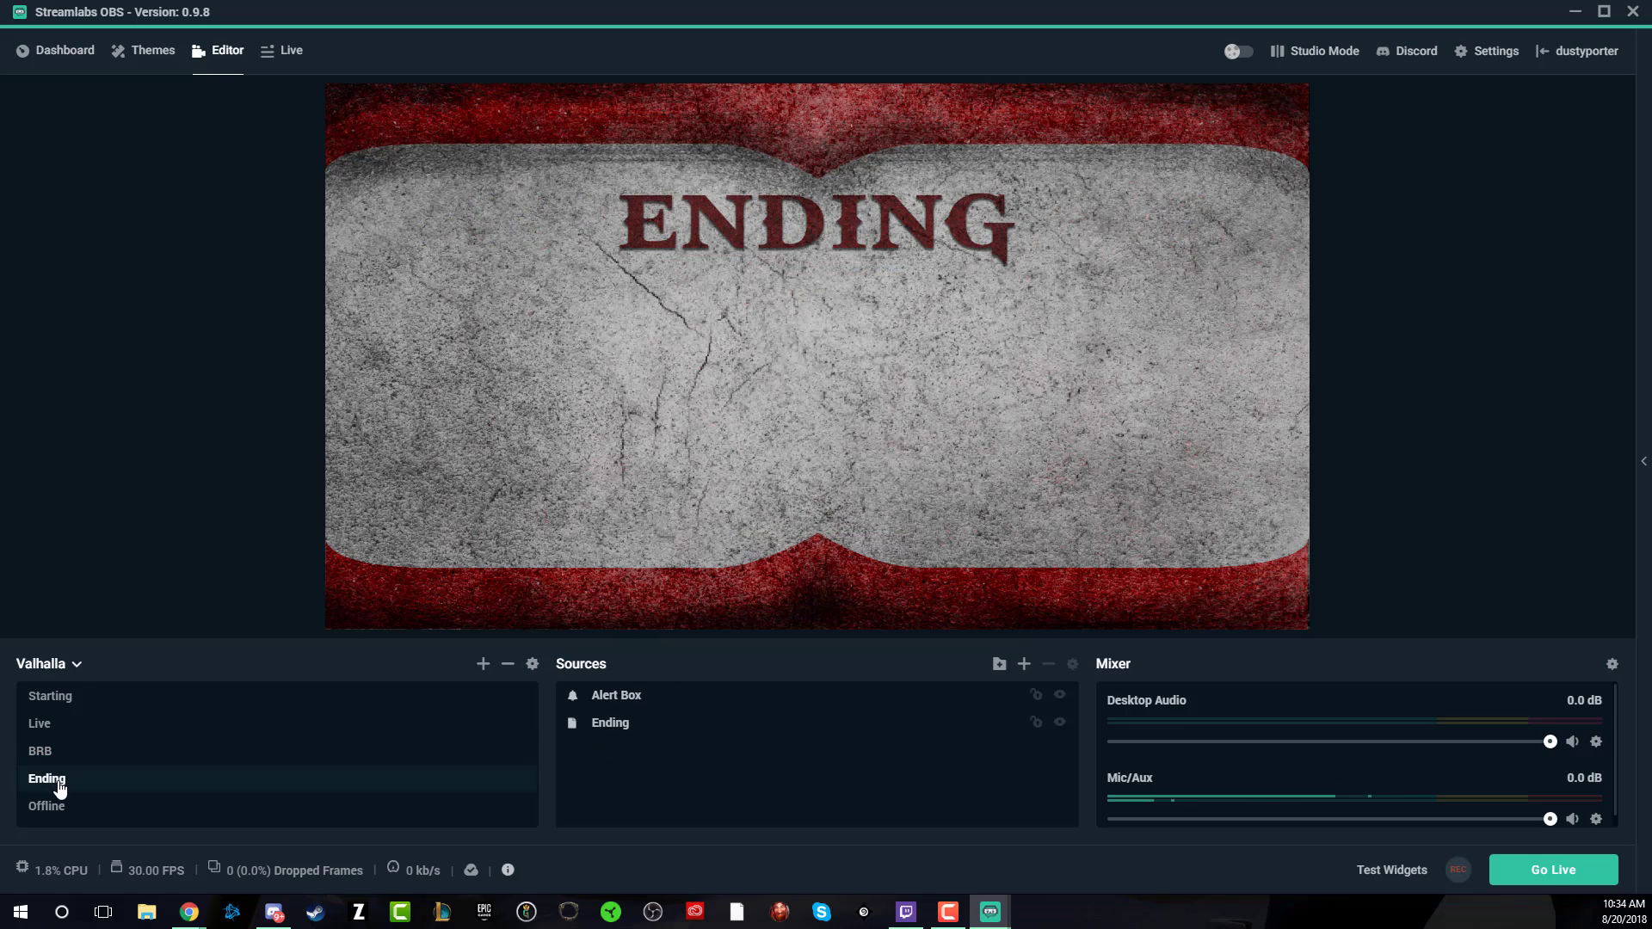
{"action": "left_click", "coordinate": [62, 805]}
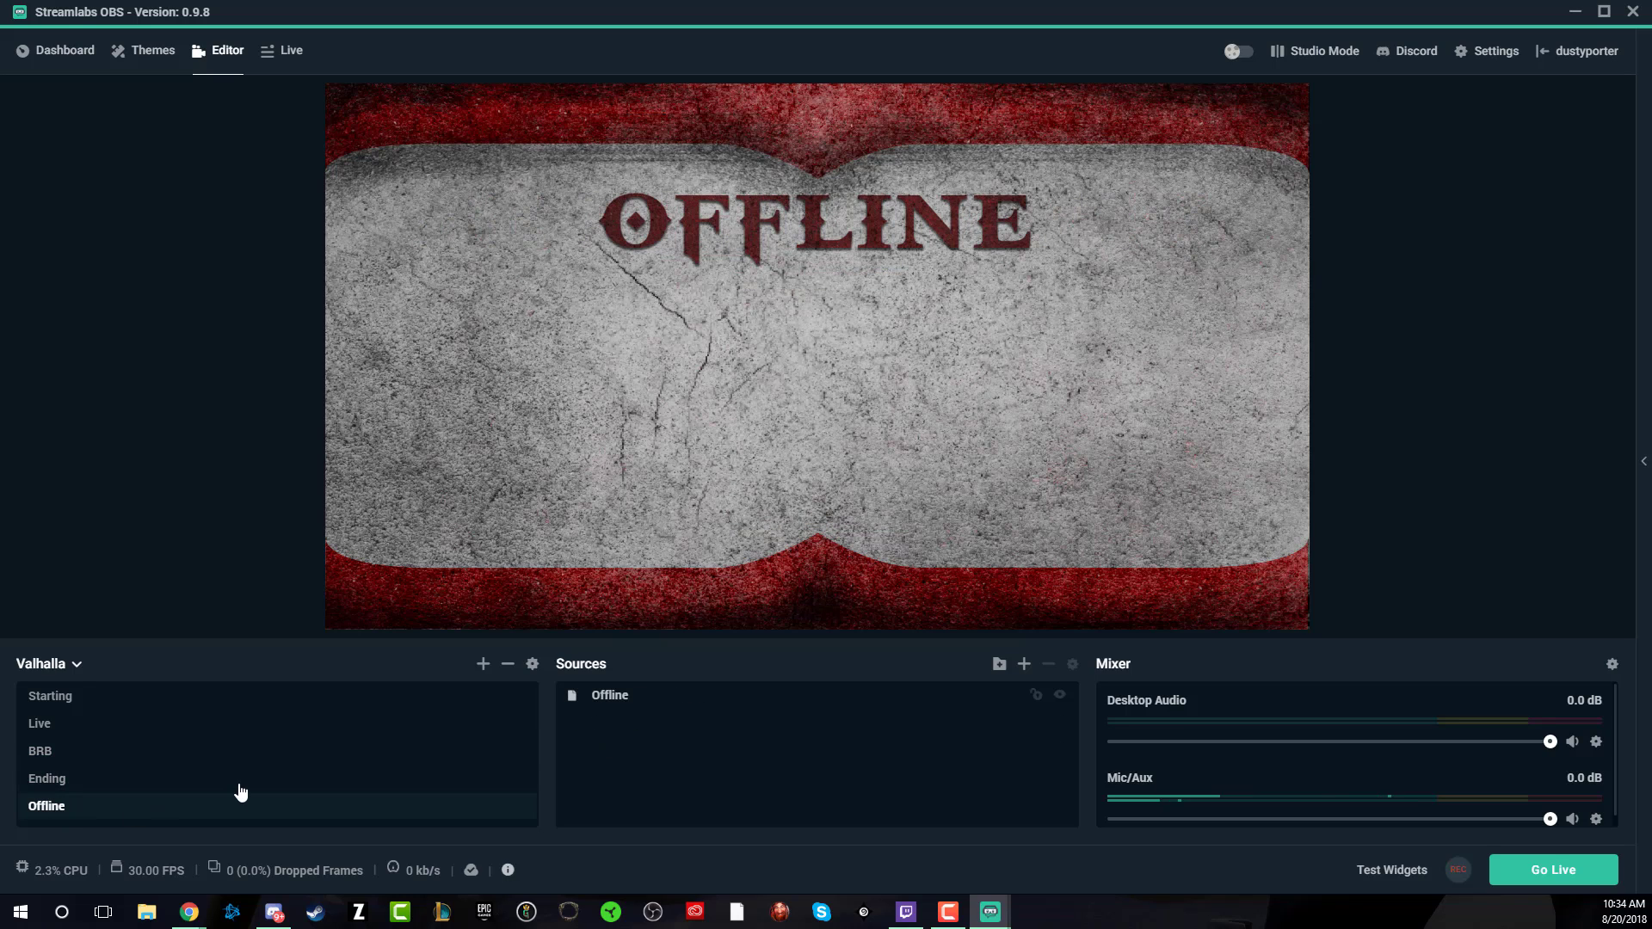
{"action": "left_click", "coordinate": [290, 52]}
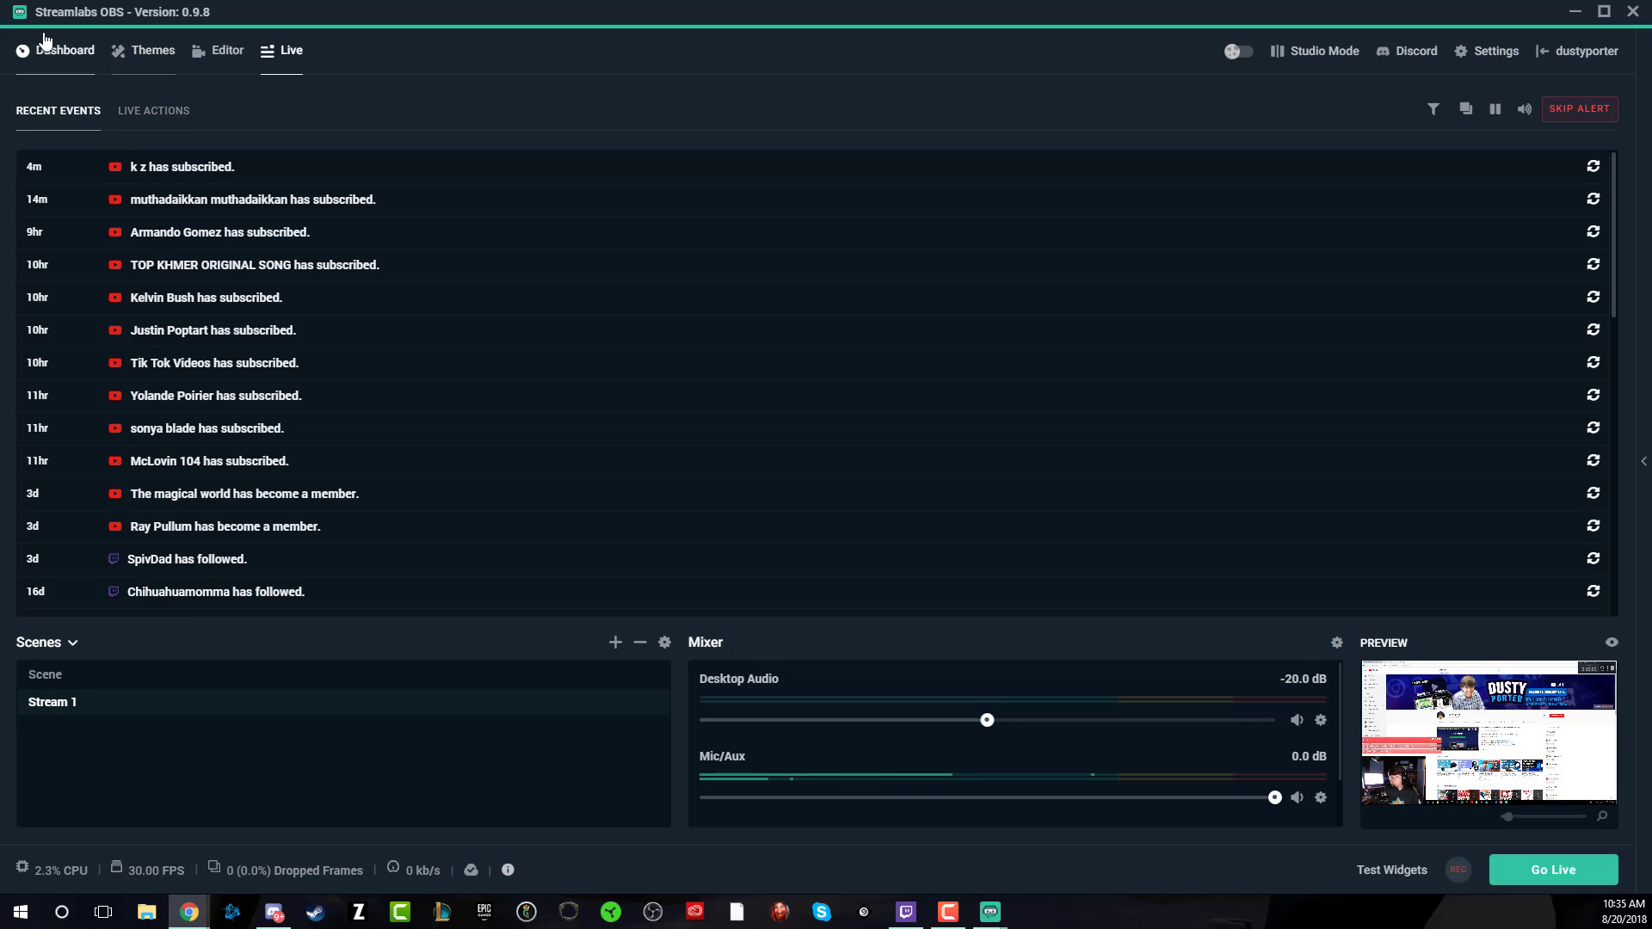
{"action": "left_click", "coordinate": [211, 50]}
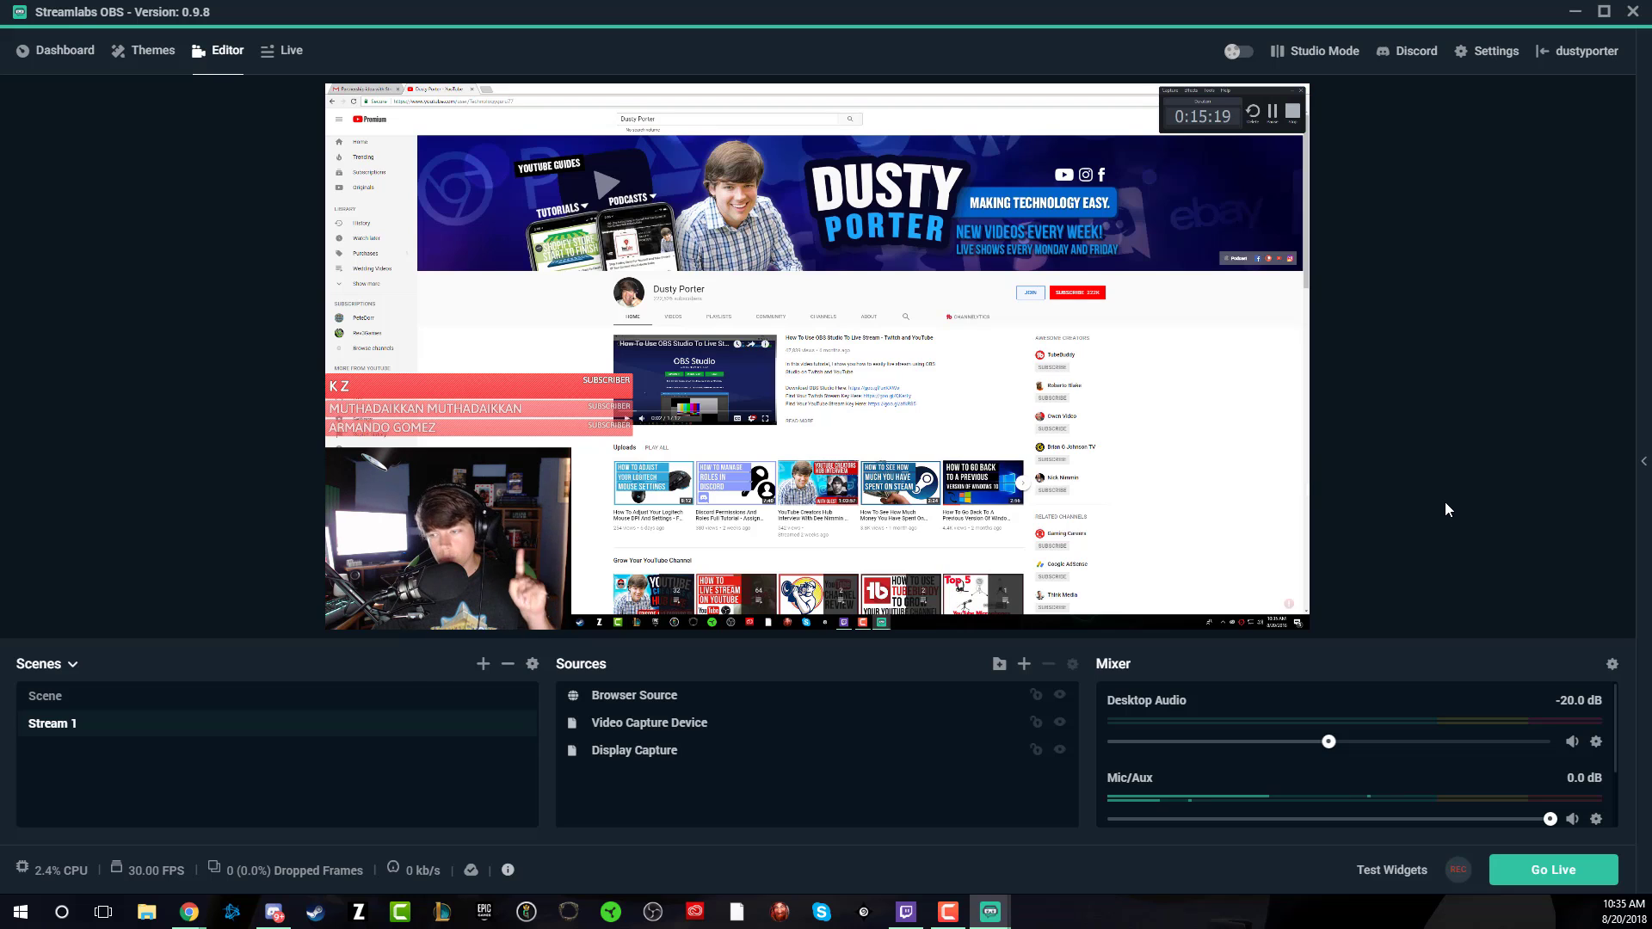
{"action": "left_click", "coordinate": [1490, 56]}
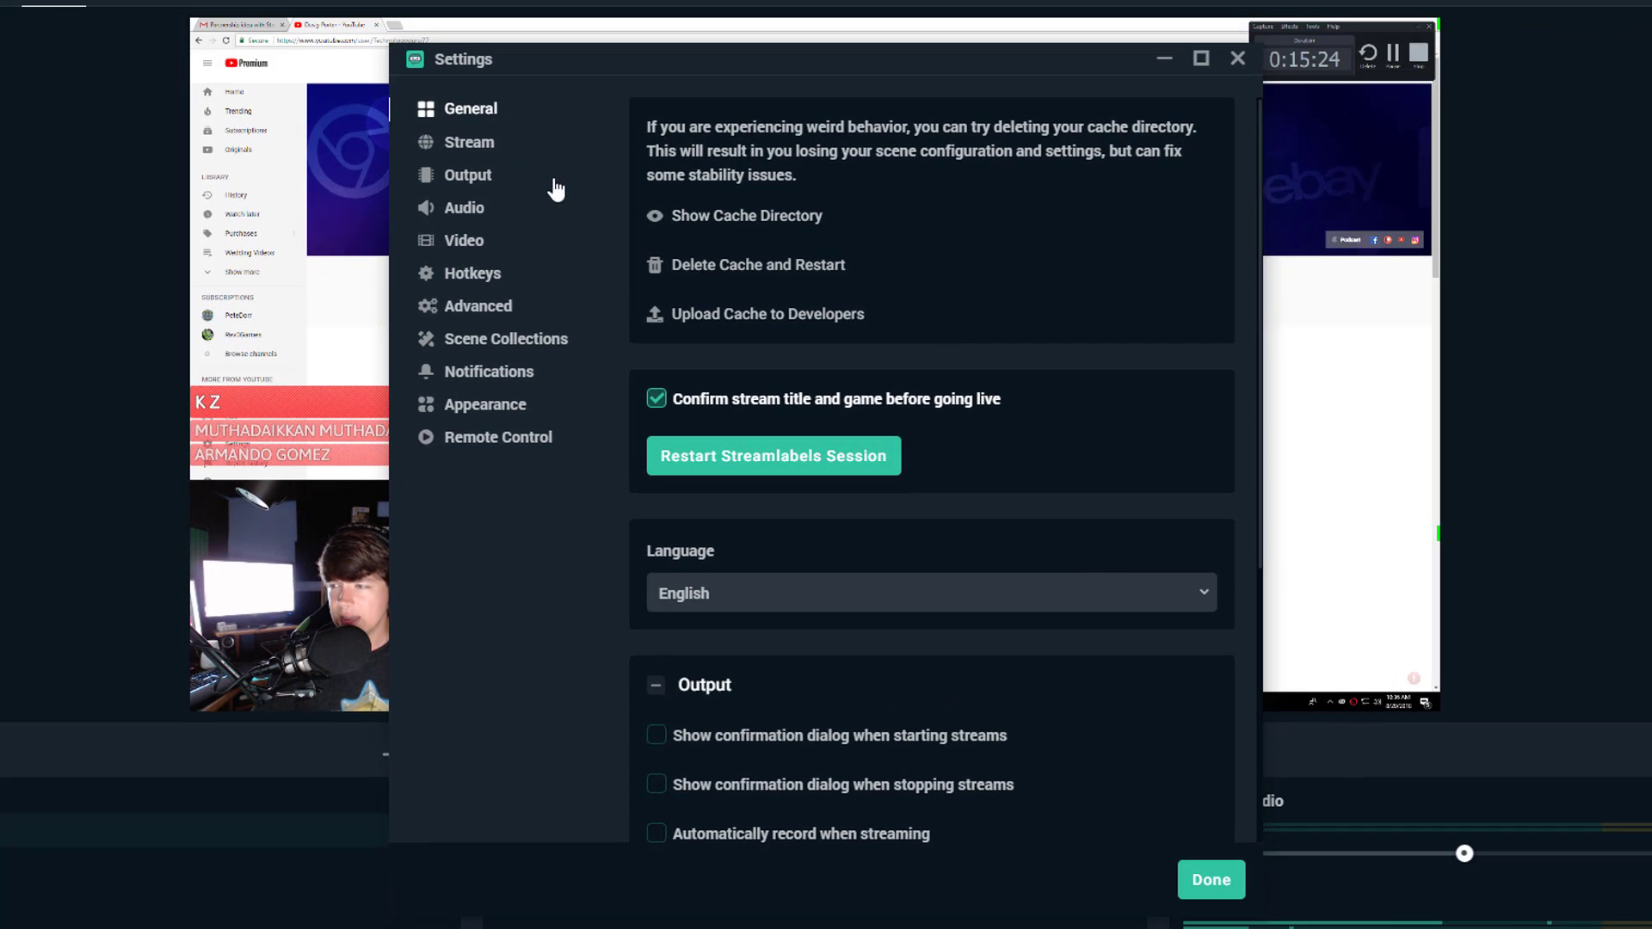
{"action": "left_click", "coordinate": [465, 147]}
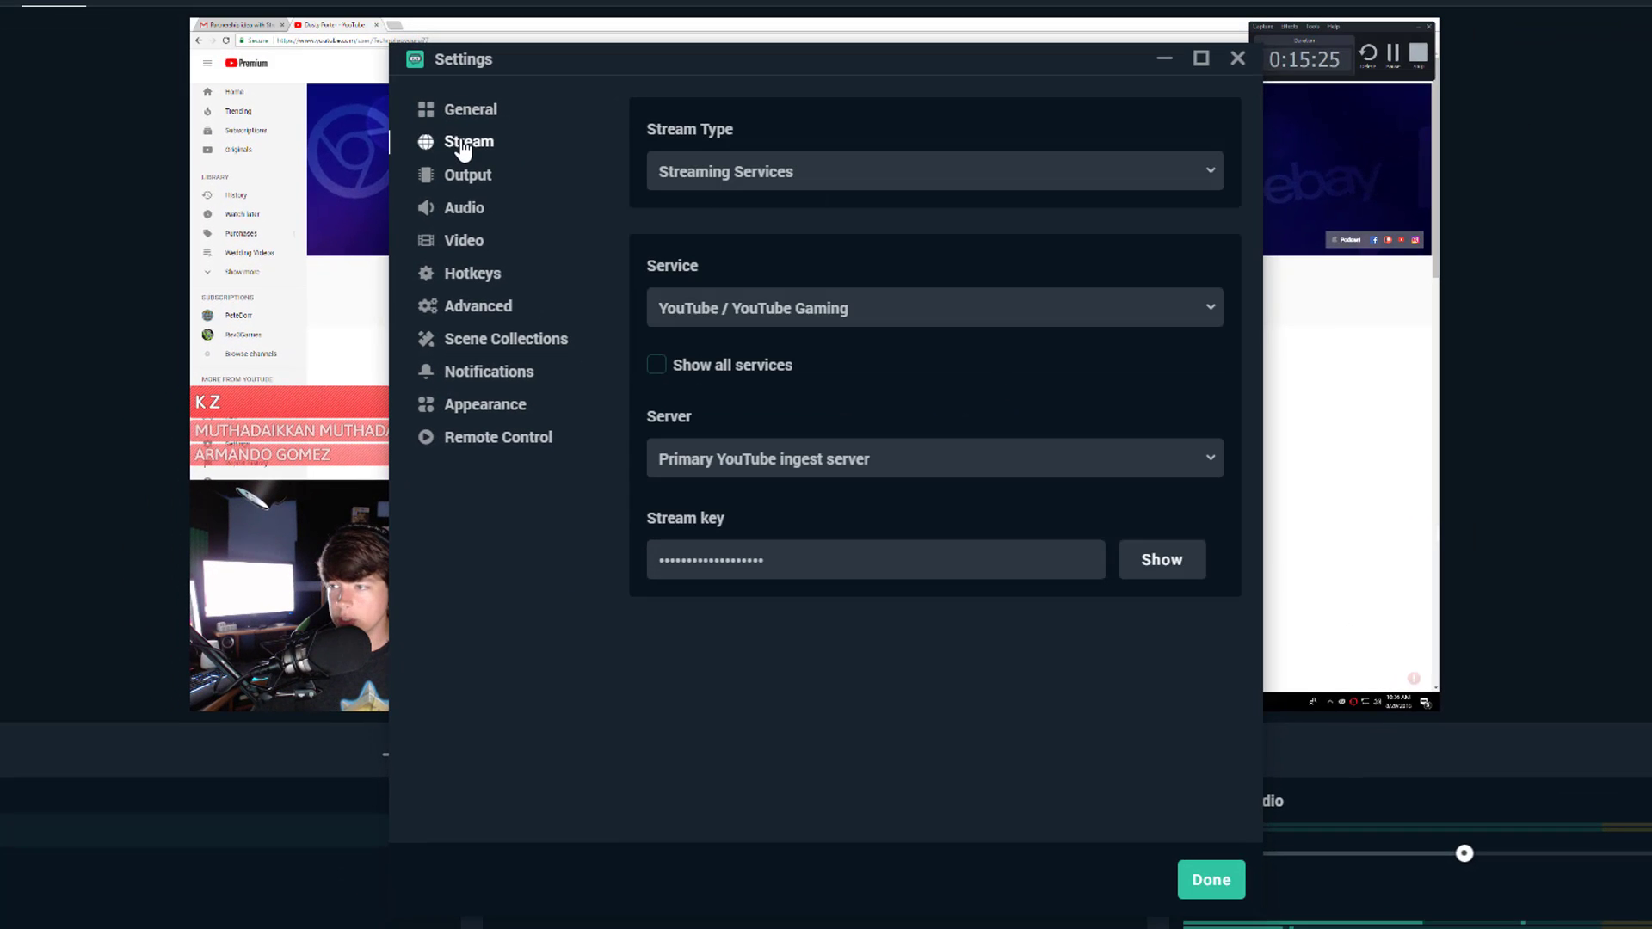
{"action": "left_click", "coordinate": [729, 177]}
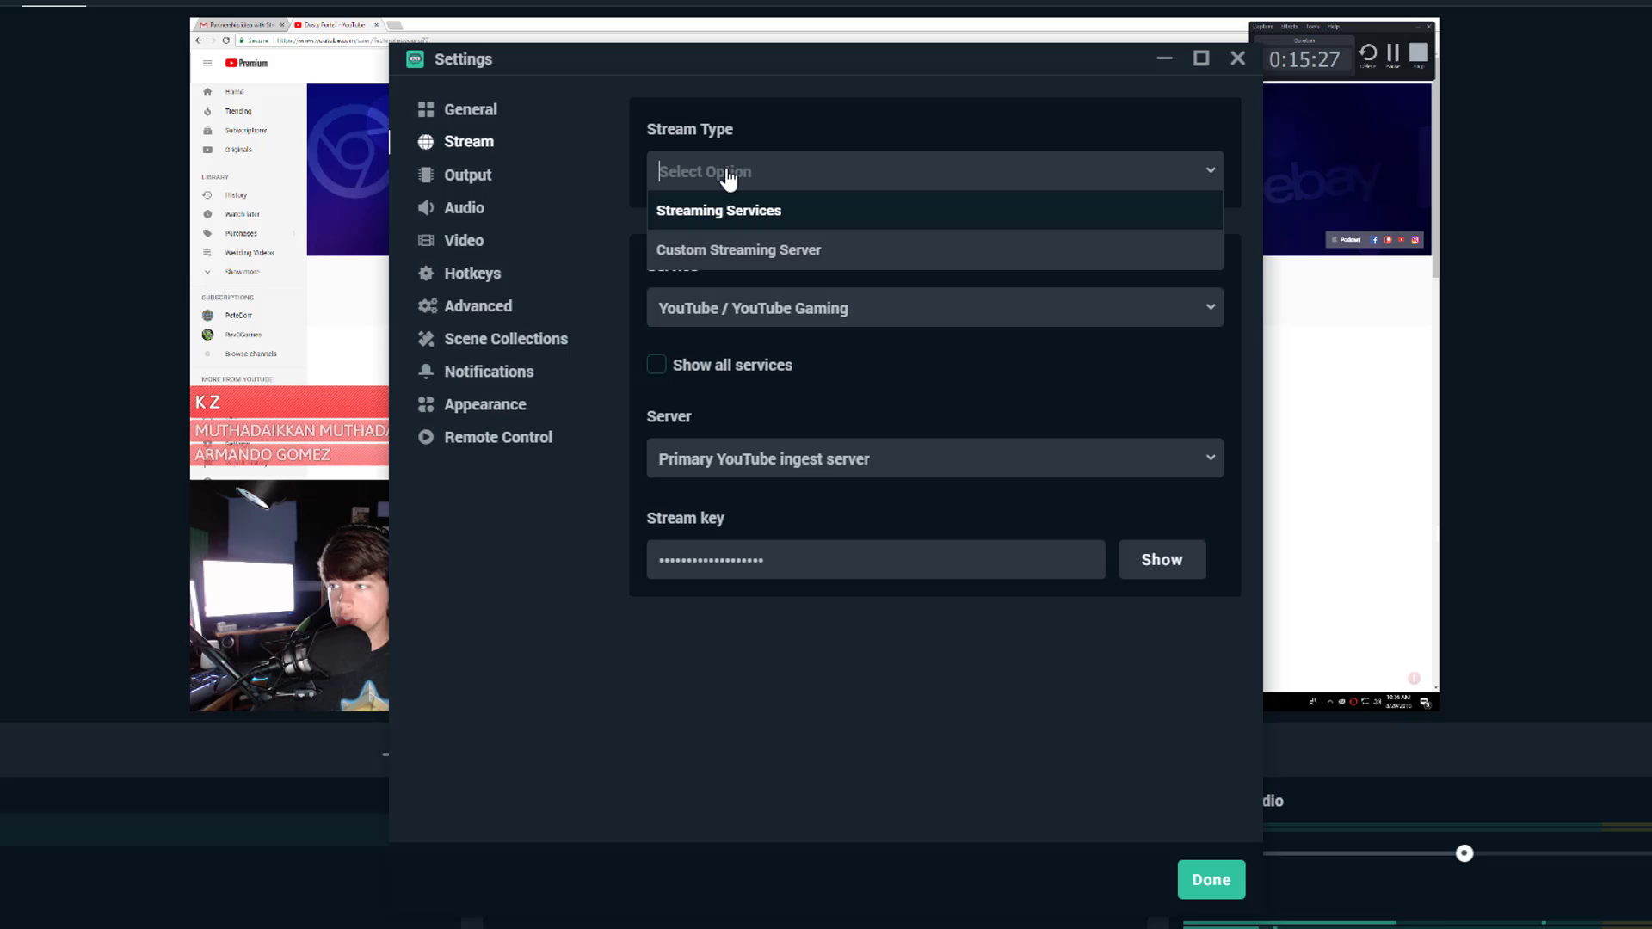
{"action": "left_click", "coordinate": [768, 210]}
{"action": "left_click", "coordinate": [769, 308]}
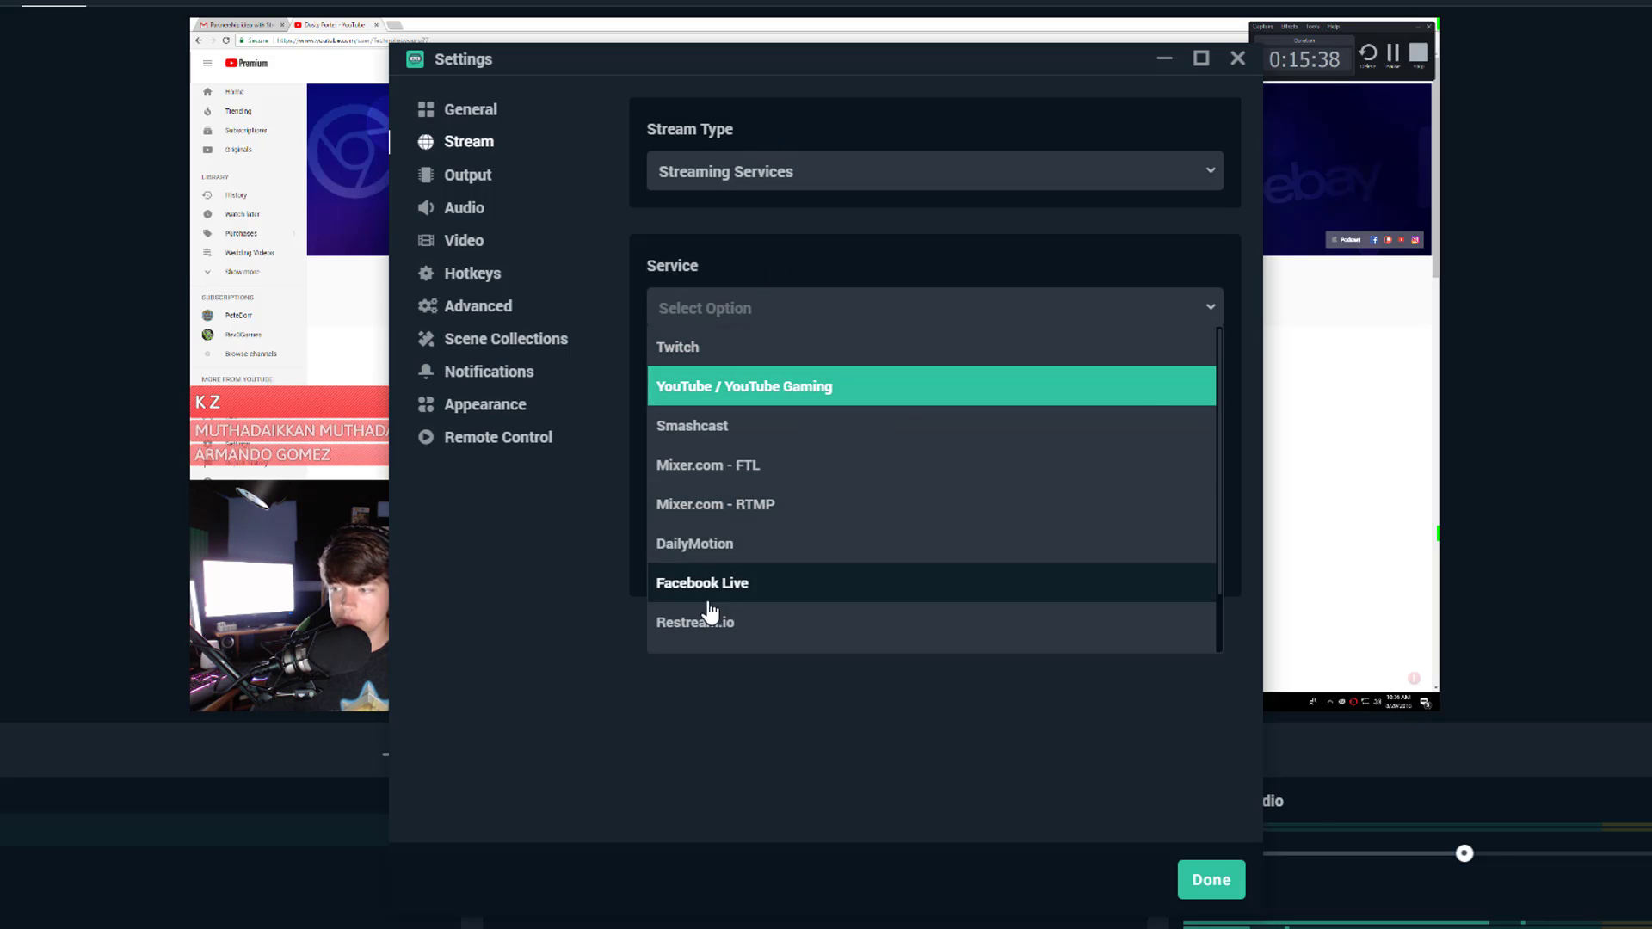
{"action": "left_click", "coordinate": [711, 387]}
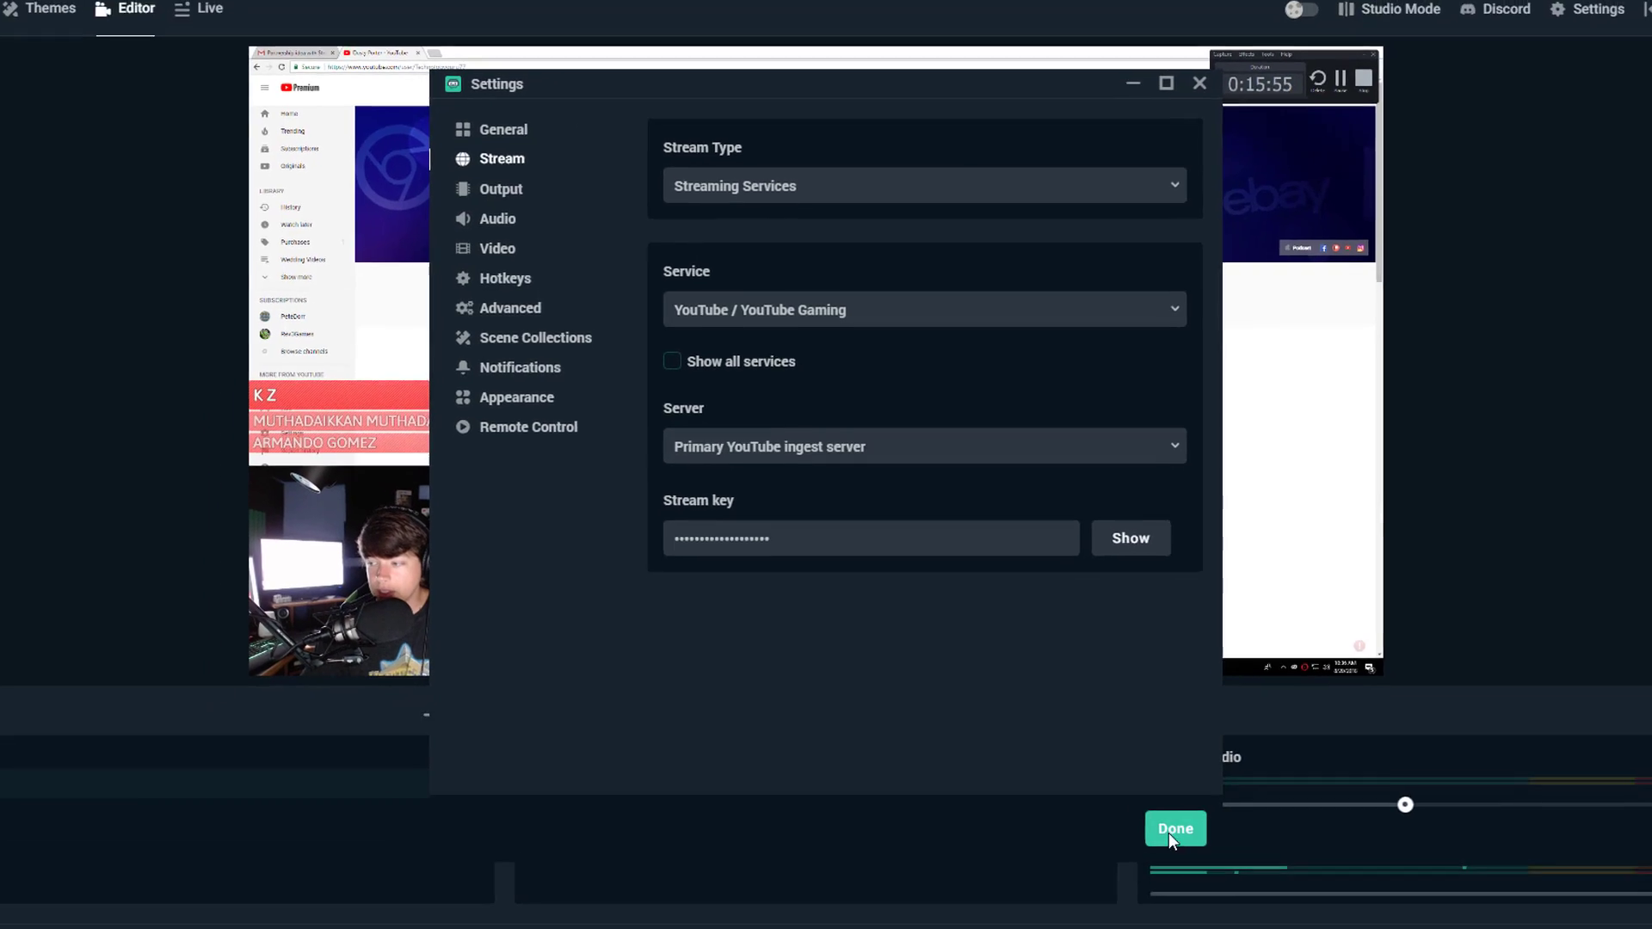
{"action": "left_click", "coordinate": [1209, 879]}
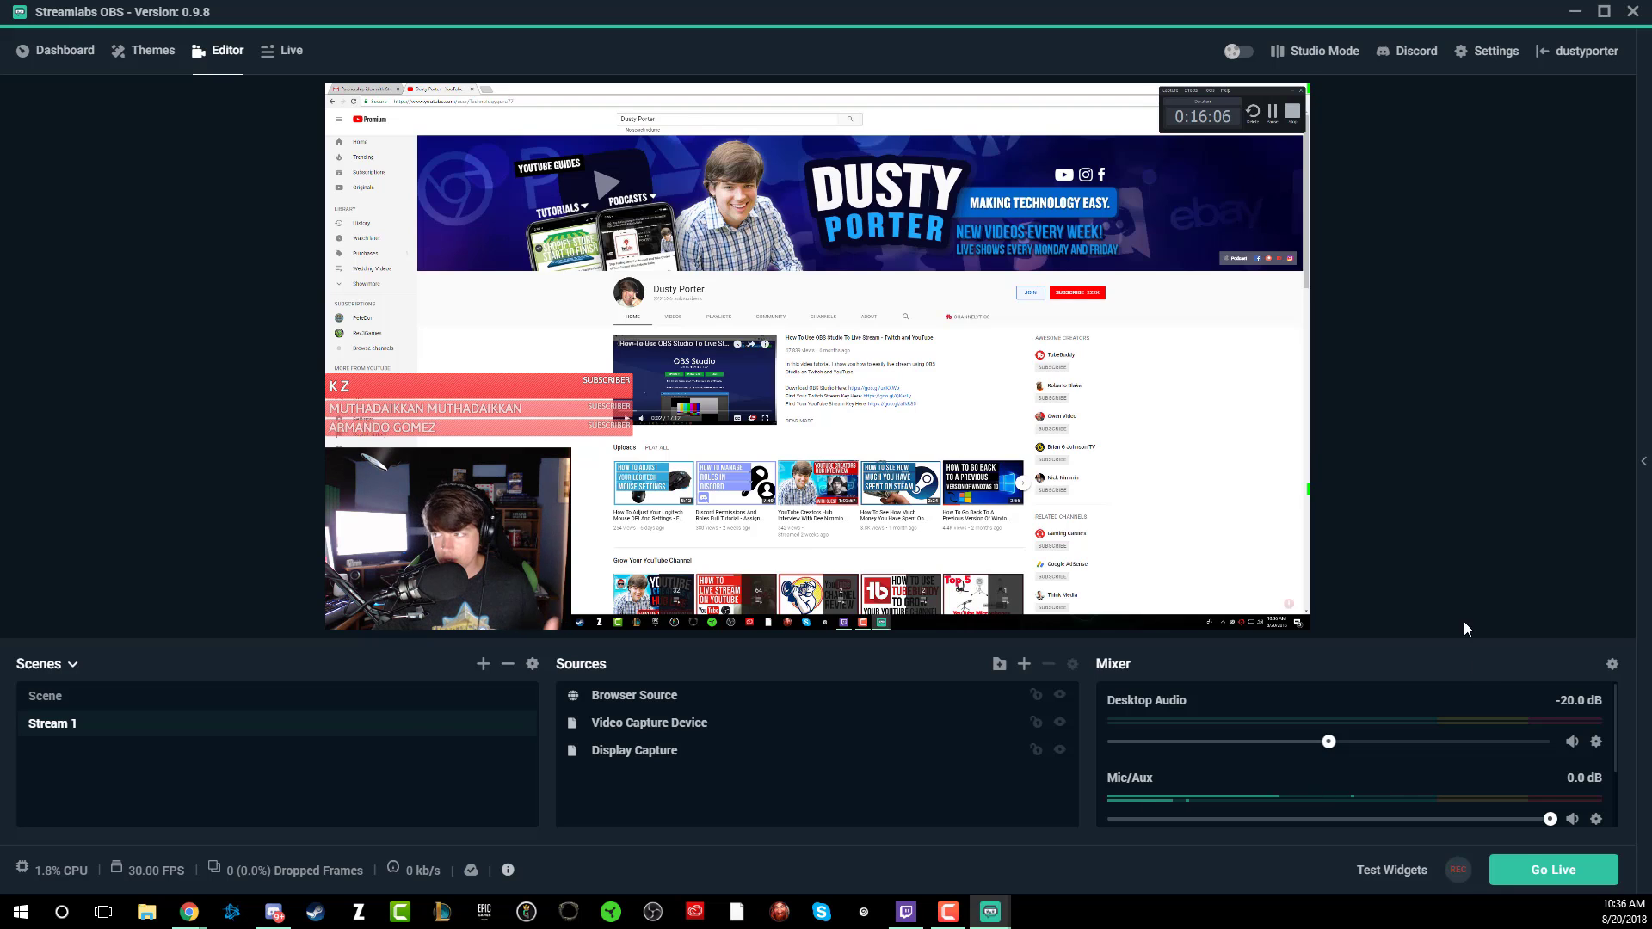
Open the Streamlabs OBS Settings window
{"action": "left_click", "coordinate": [1485, 53]}
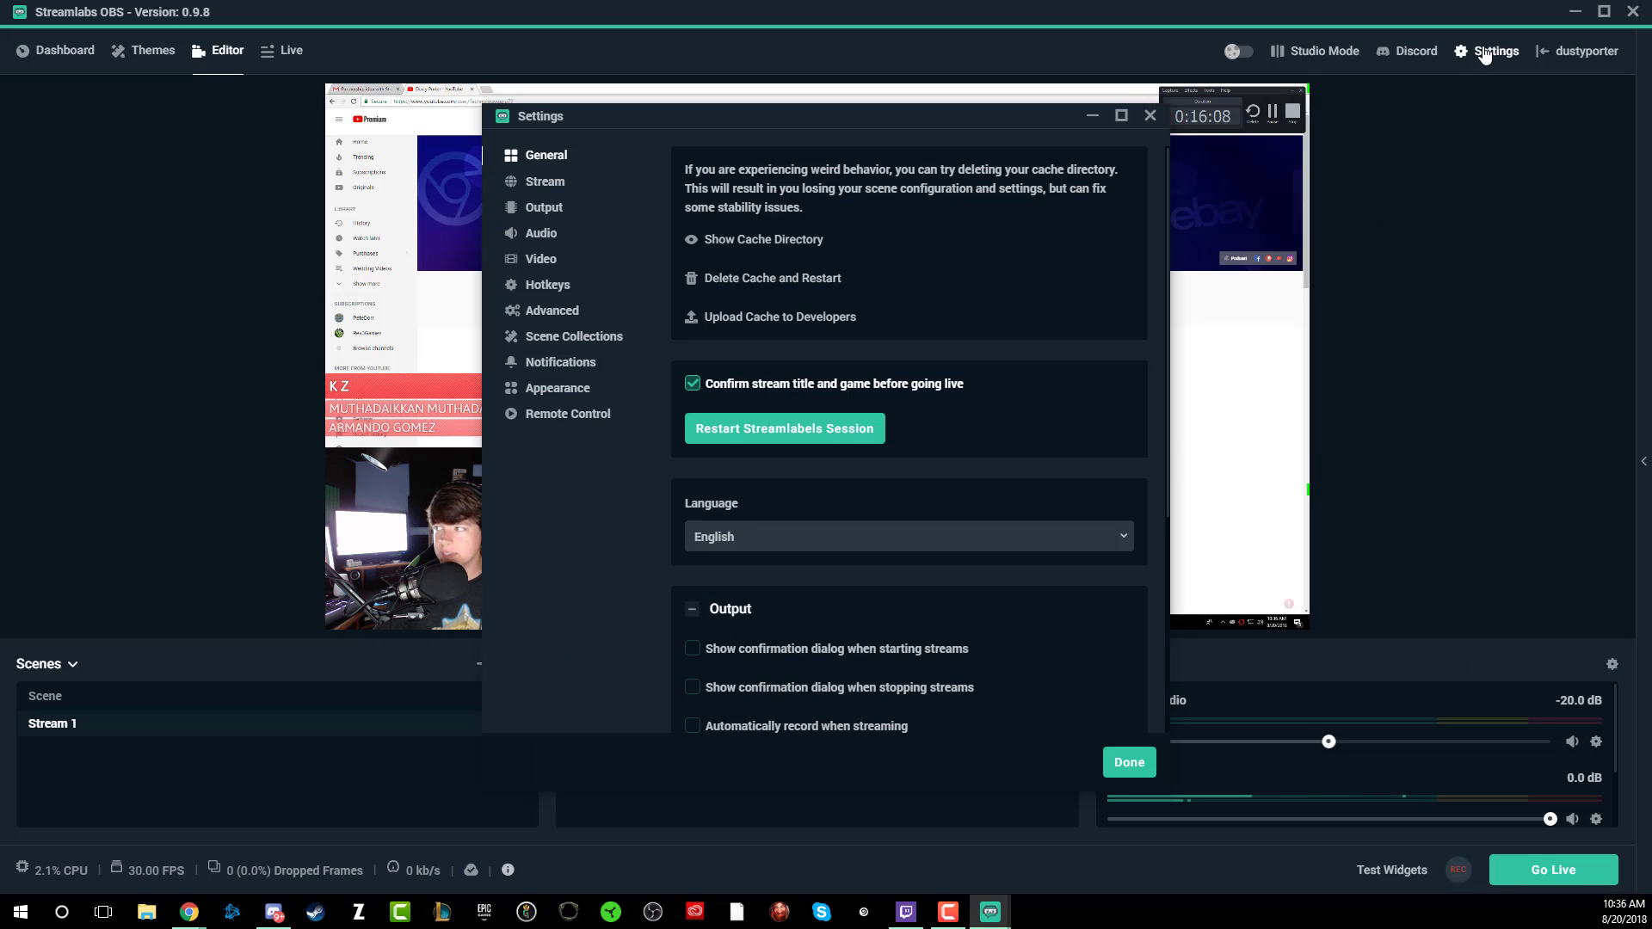
Review the Output settings (Advanced, x264, CBR, 2500 bitrate) and close Settings
{"action": "left_click", "coordinate": [540, 214]}
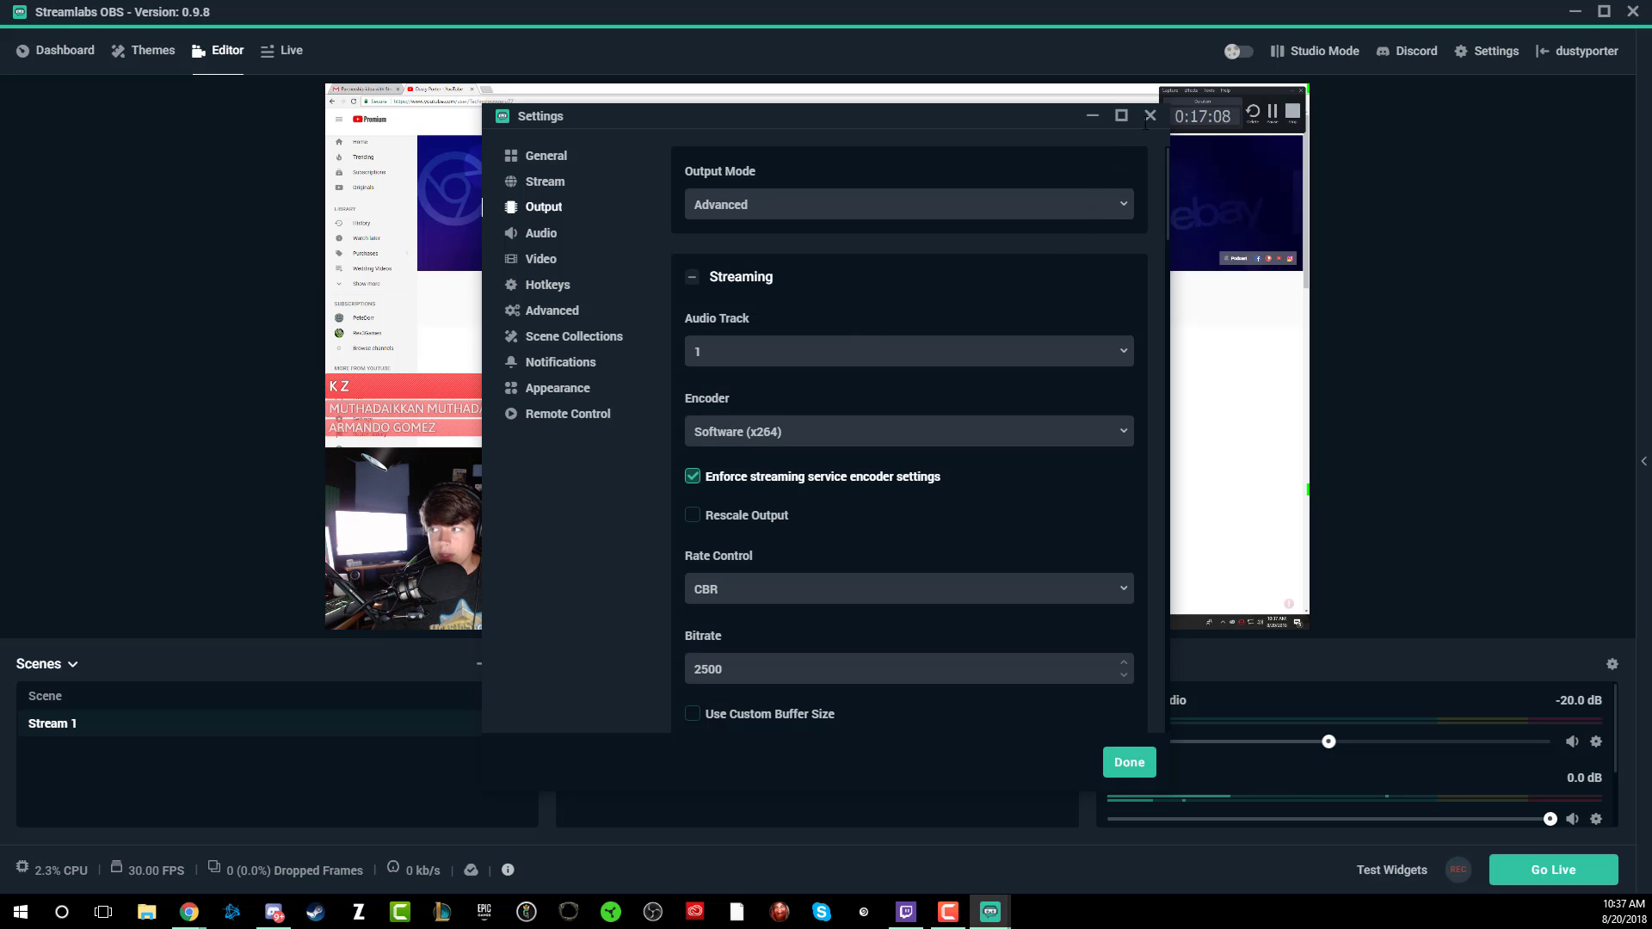
{"action": "left_click", "coordinate": [1151, 118]}
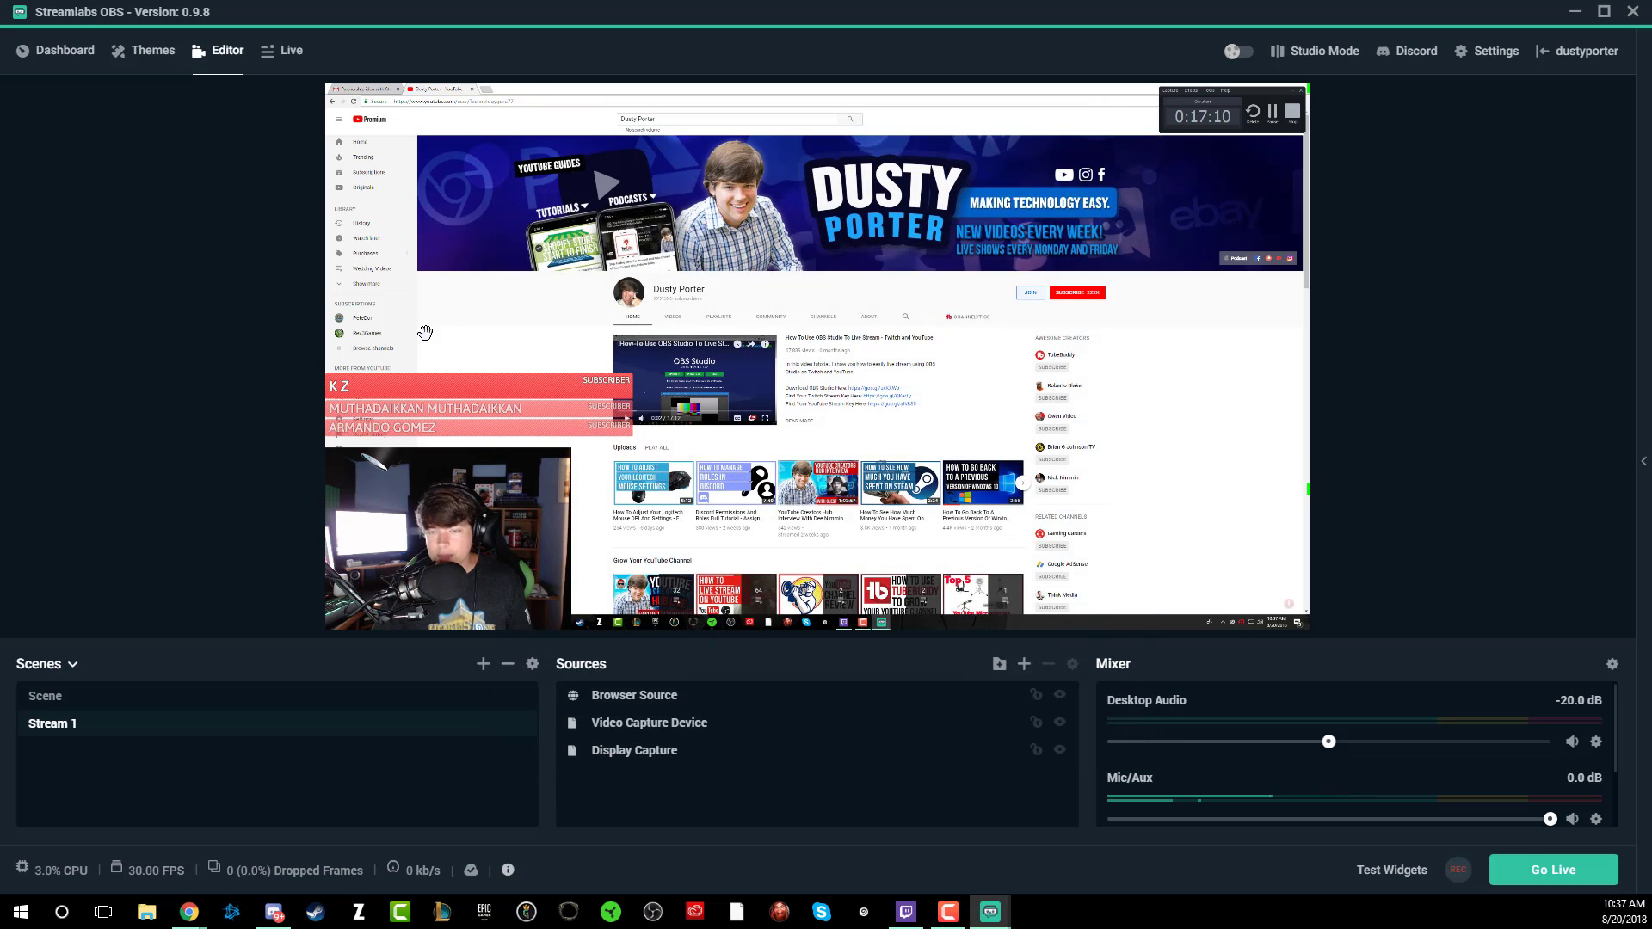